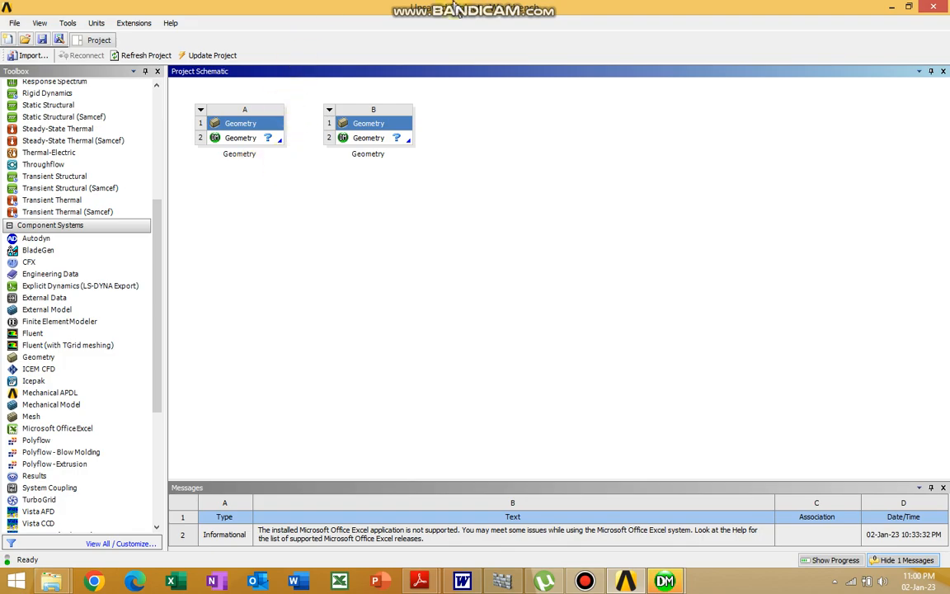
Step: Open the first Geometry system's geometry cell for modelling and set the length unit to millimetre
double_click(257, 143)
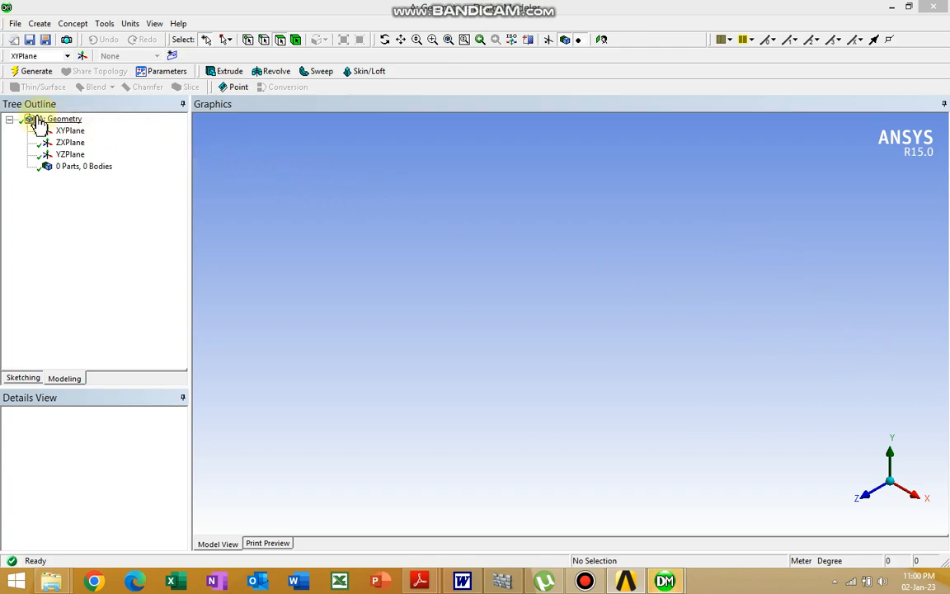
click(131, 25)
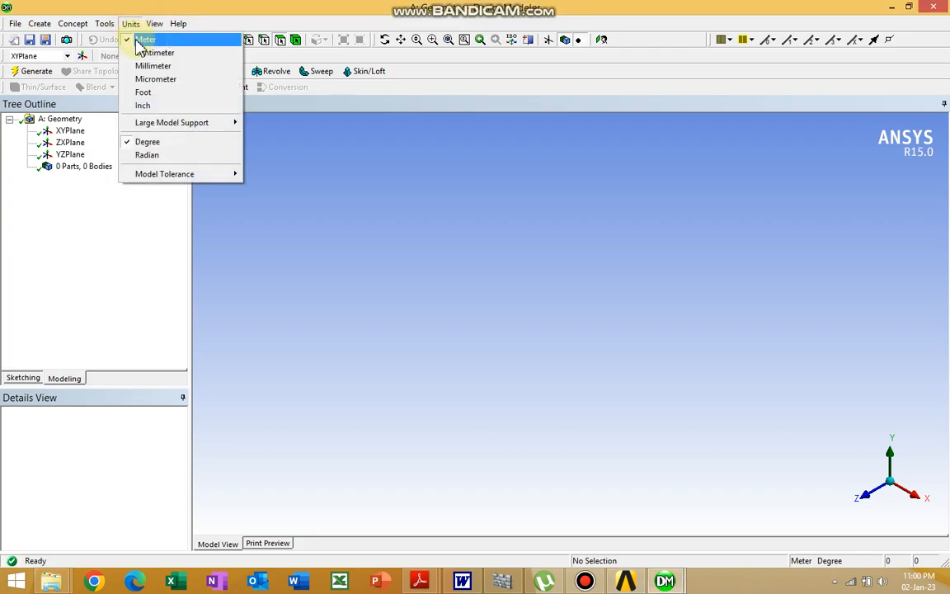
click(155, 66)
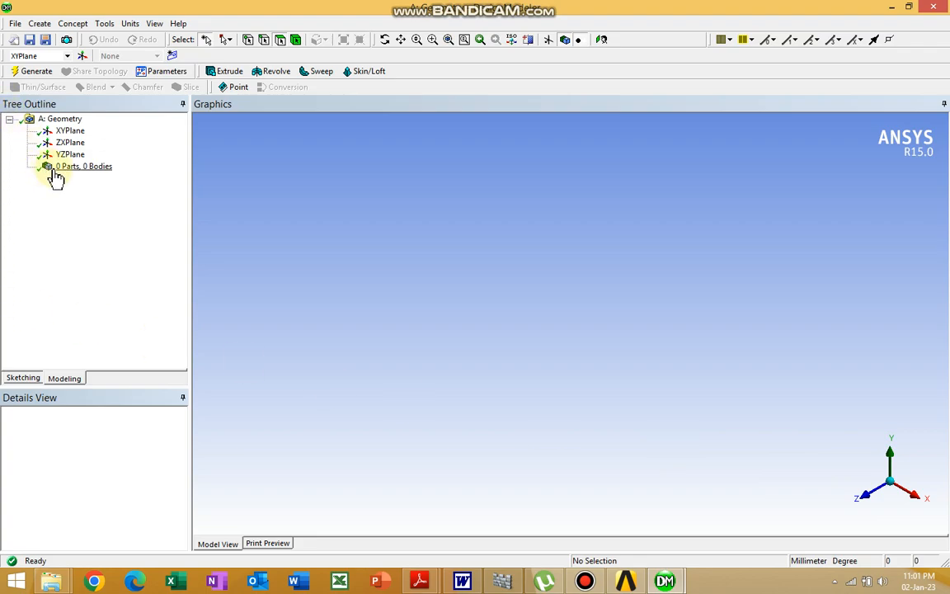
Step: Sketch a circle about 74.7 mm in diameter on the YZPlane, centred on the origin
click(72, 156)
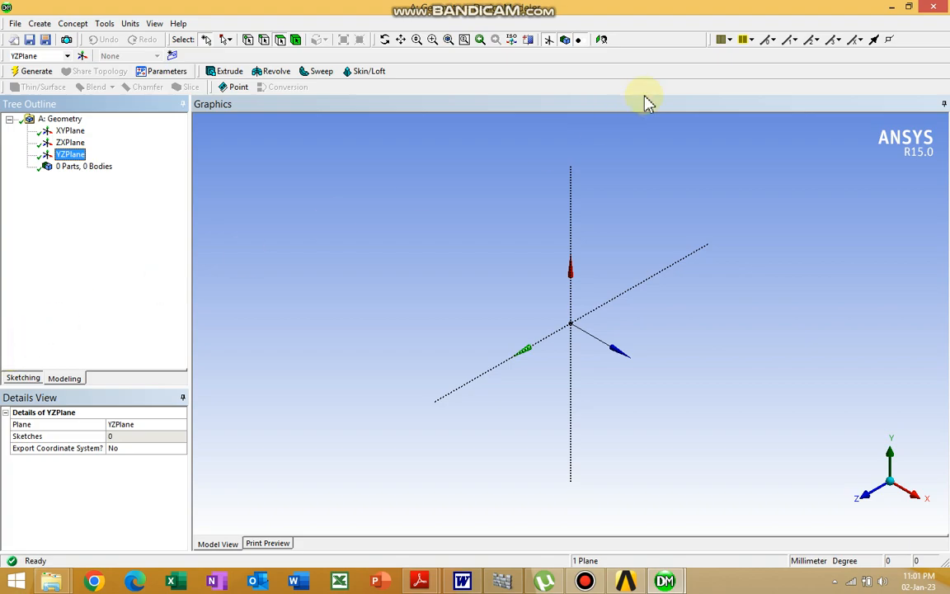
click(603, 39)
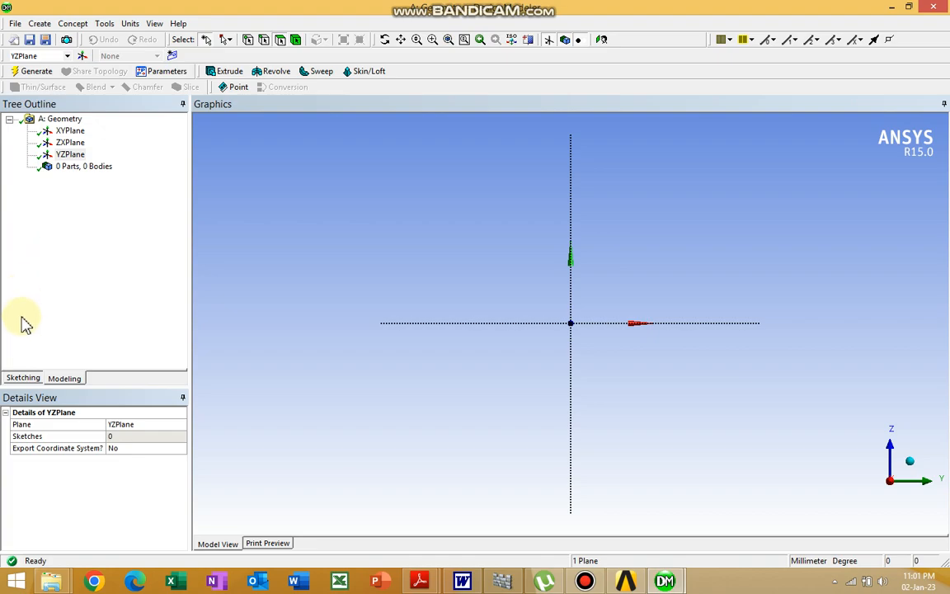
click(29, 381)
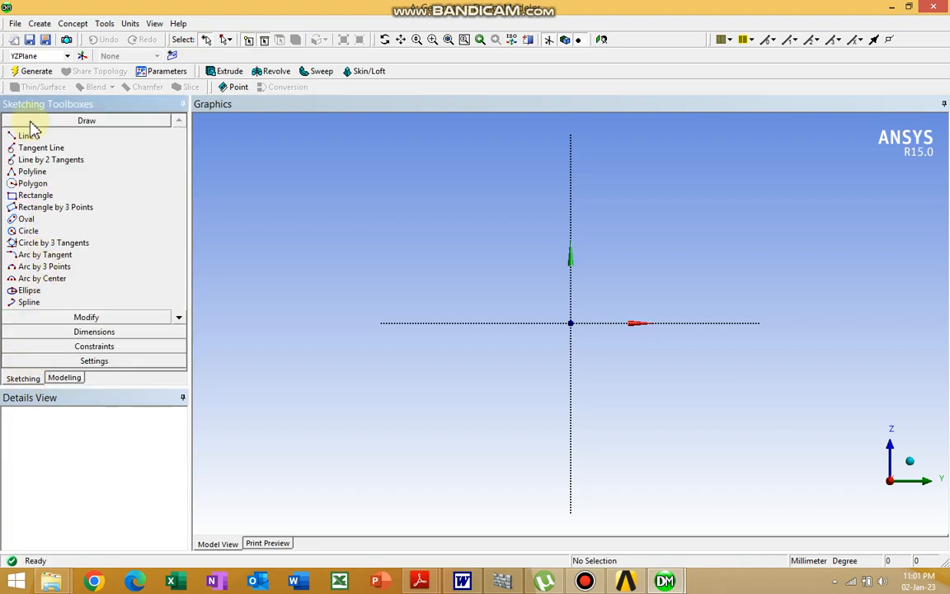
click(38, 232)
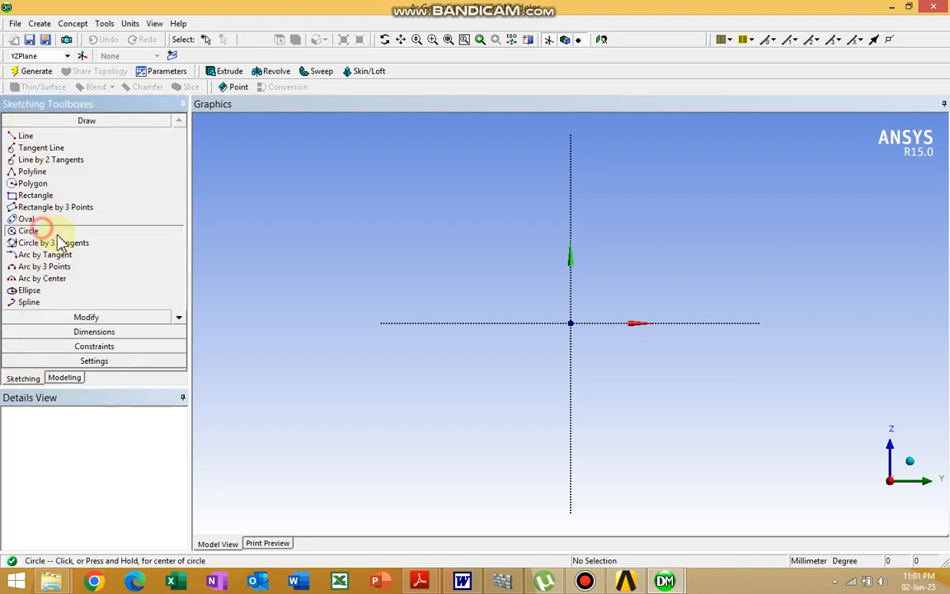
click(571, 321)
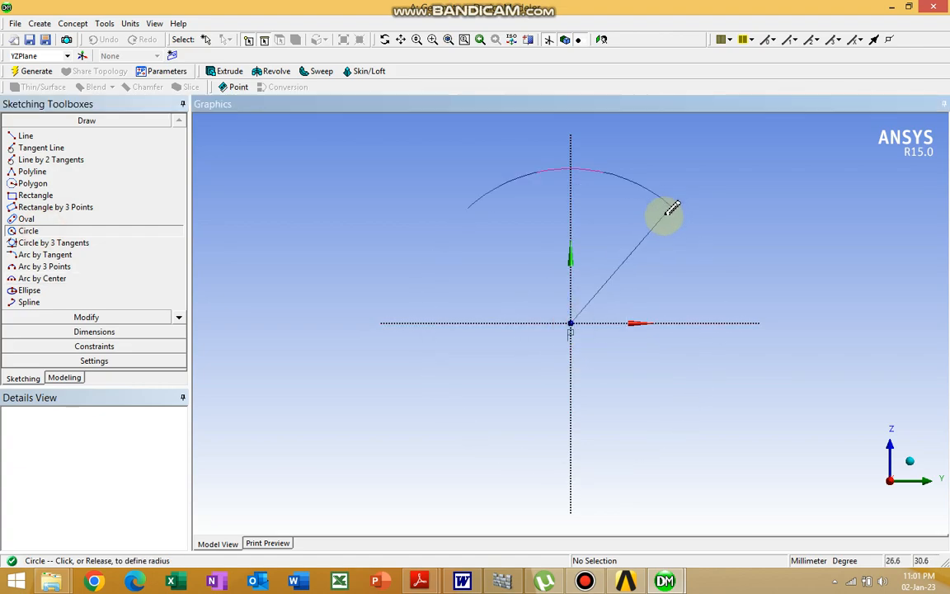
click(664, 211)
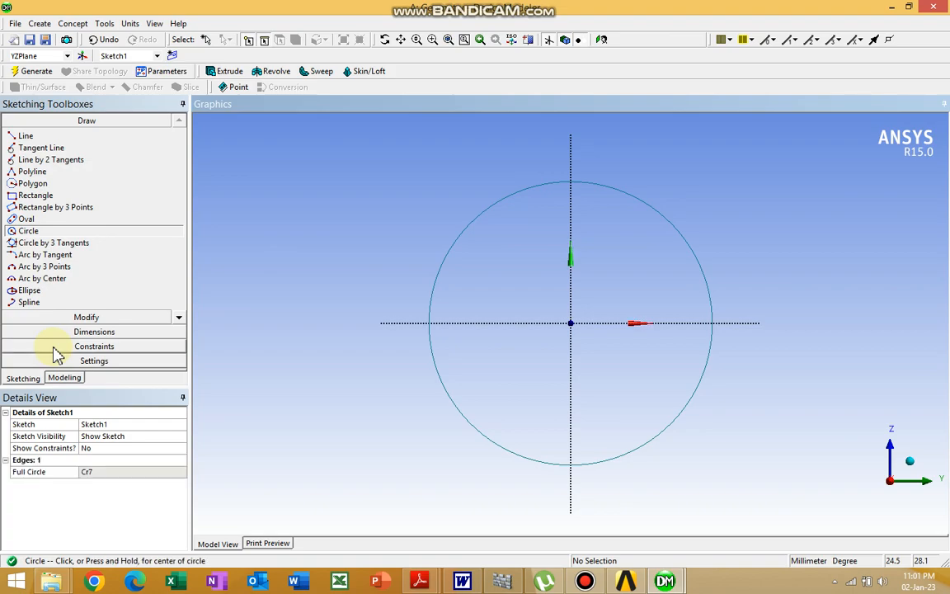
Step: Add a diameter dimension to the circle and set it to 75 mm
click(109, 333)
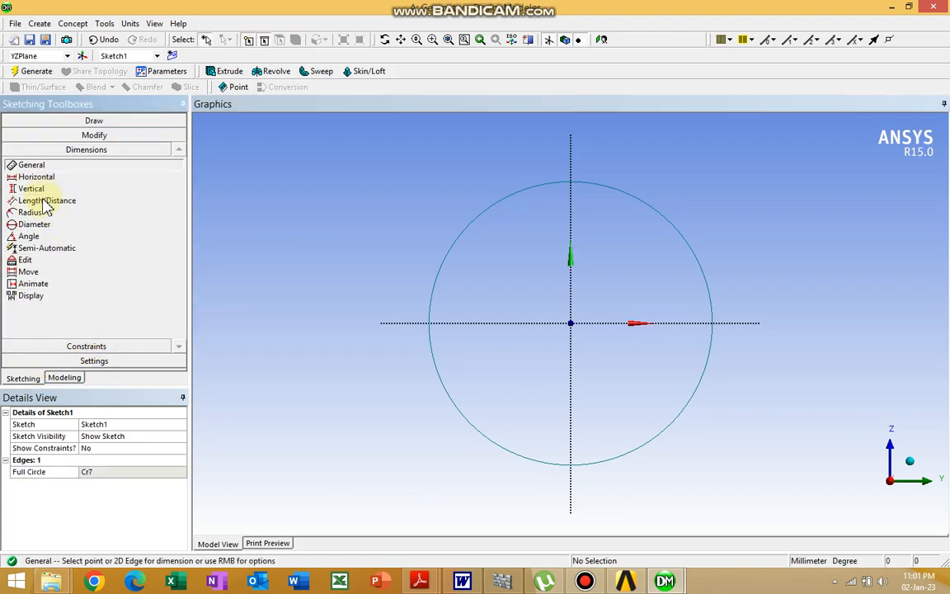
click(37, 224)
click(680, 238)
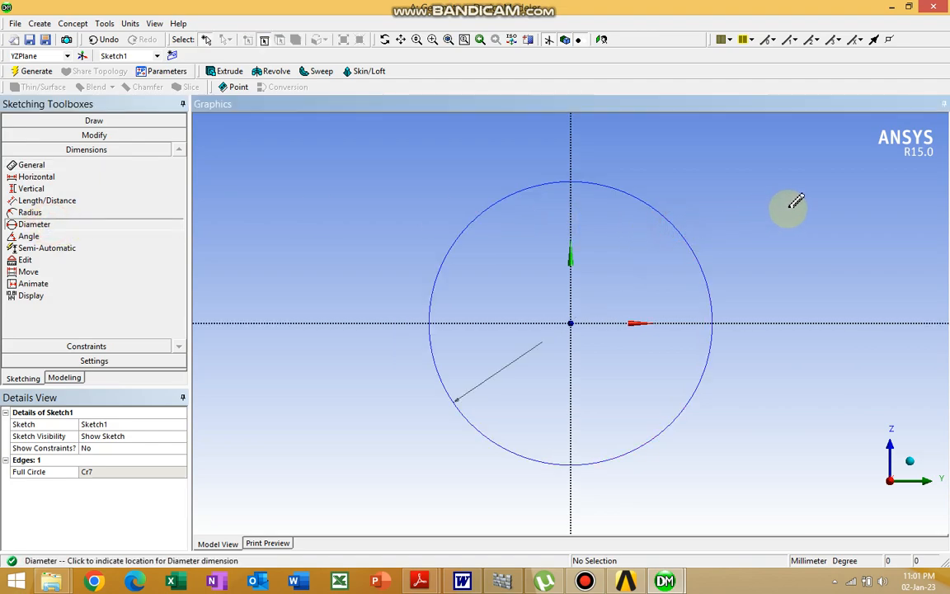
click(787, 207)
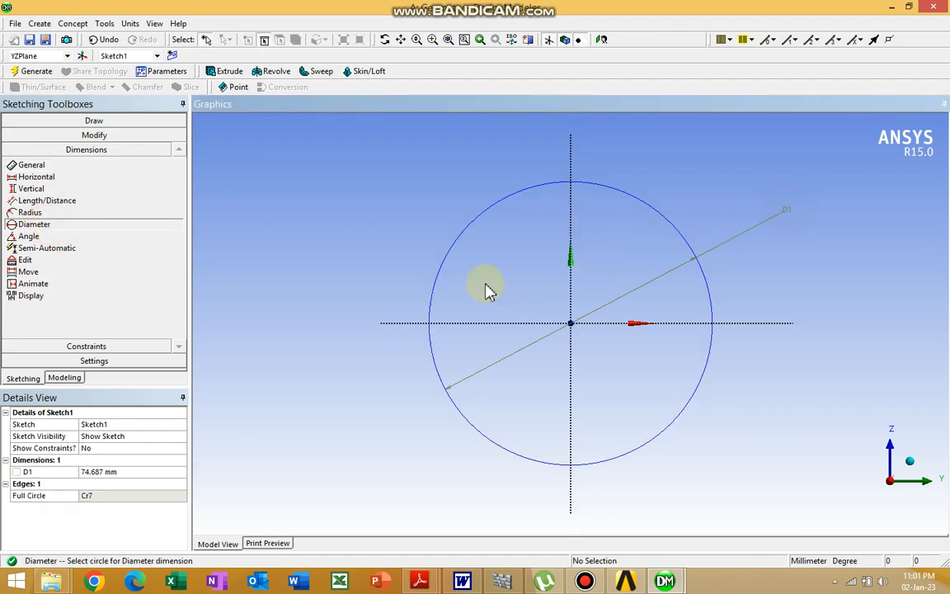
click(116, 470)
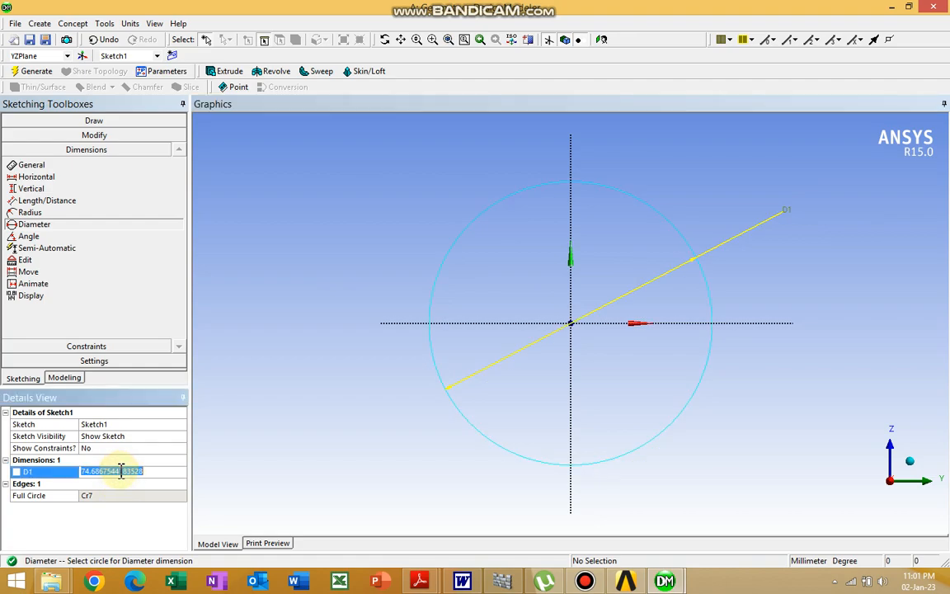
text(7)
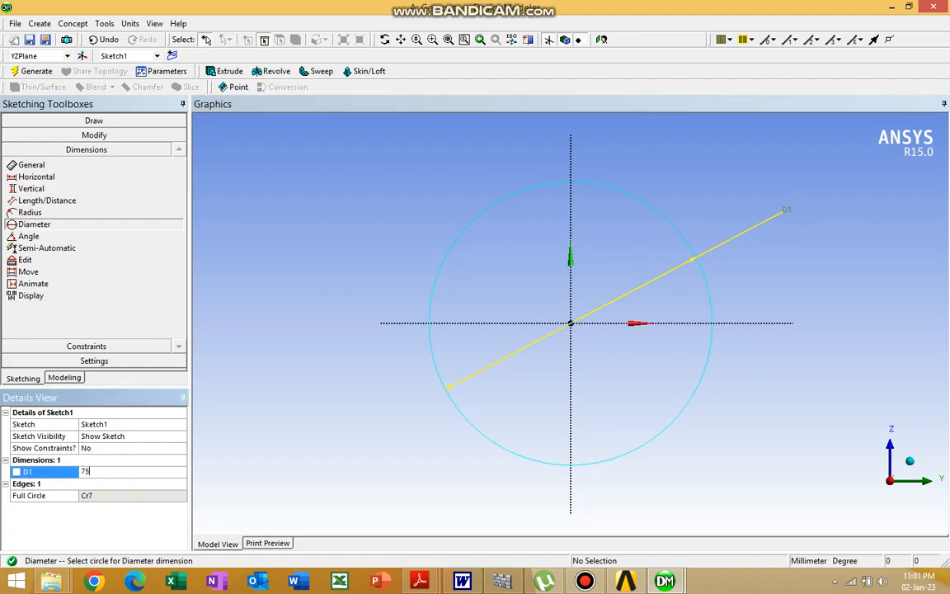
text(5)
key(Return)
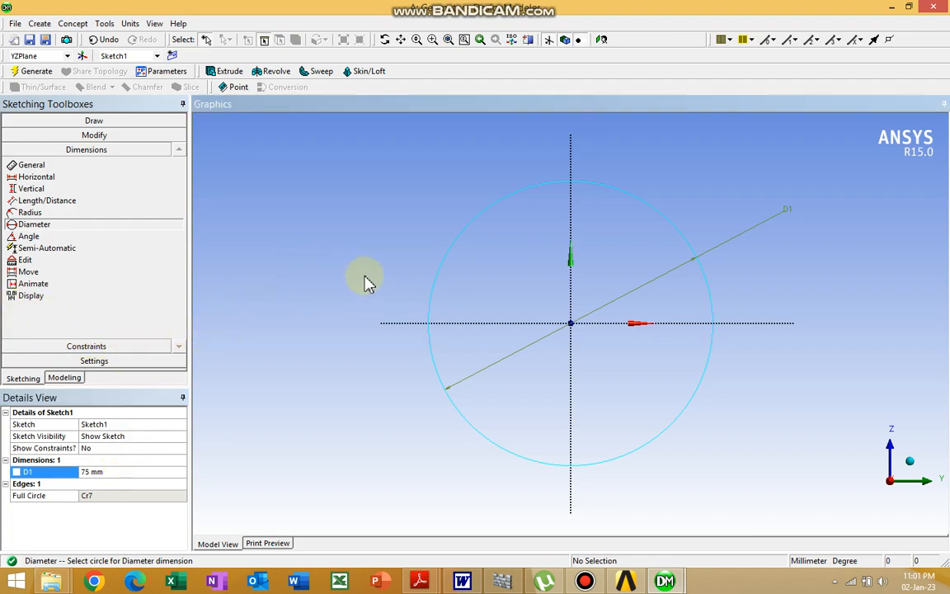
Step: Inspect the dimensioned circle from several angles and face-on, and review the sketch listed under the YZPlane
middle_drag(368, 282, 295, 291)
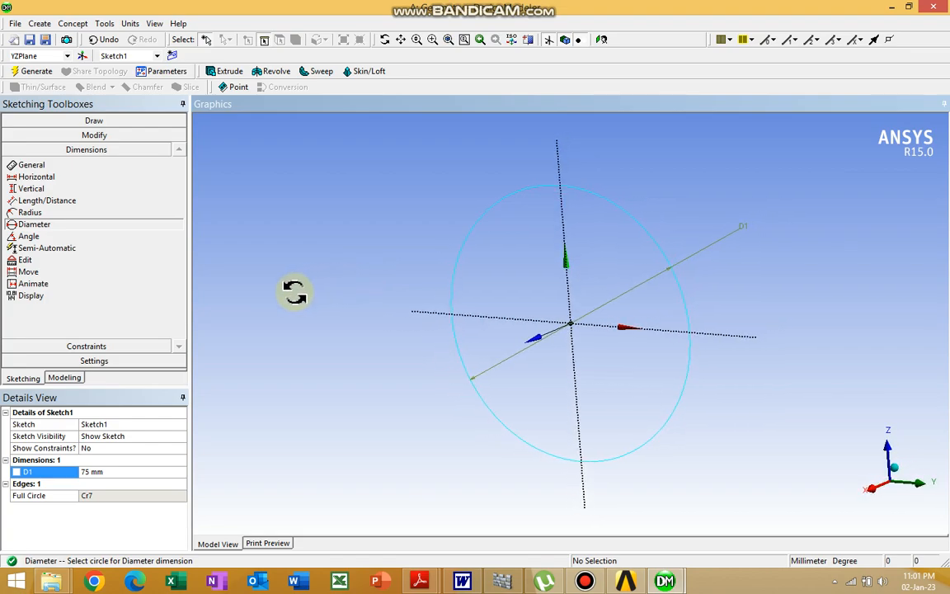
mouse_move(294, 292)
middle_down()
mouse_move(471, 254)
mouse_move(508, 258)
mouse_move(383, 292)
mouse_move(330, 256)
mouse_move(334, 267)
middle_up()
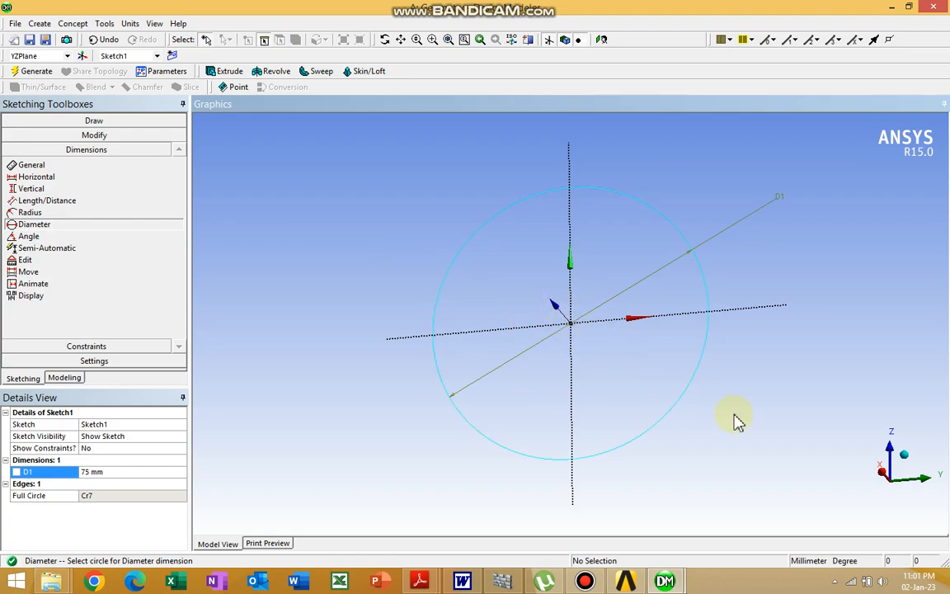
mouse_move(353, 206)
middle_down()
mouse_move(392, 223)
mouse_move(363, 223)
middle_up()
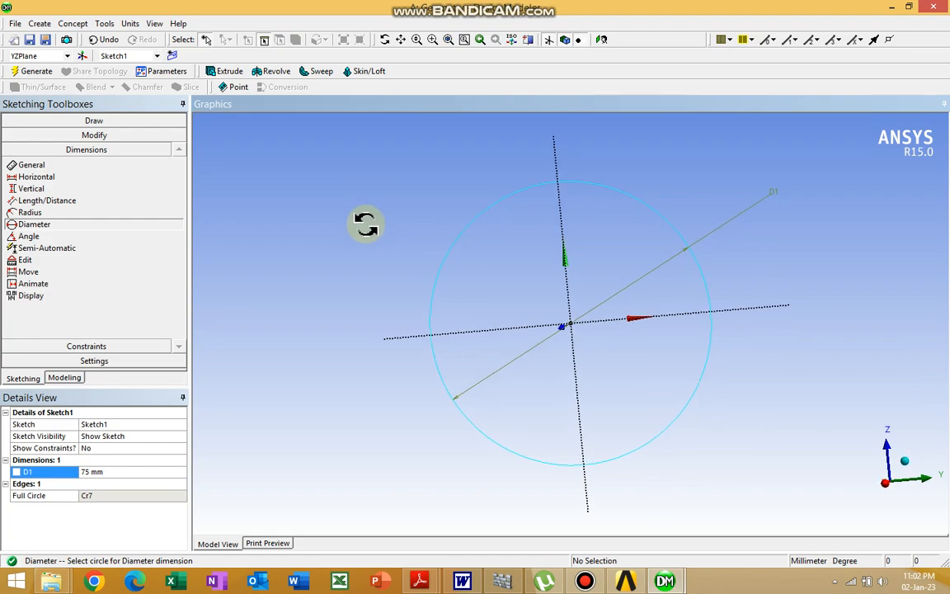
click(601, 39)
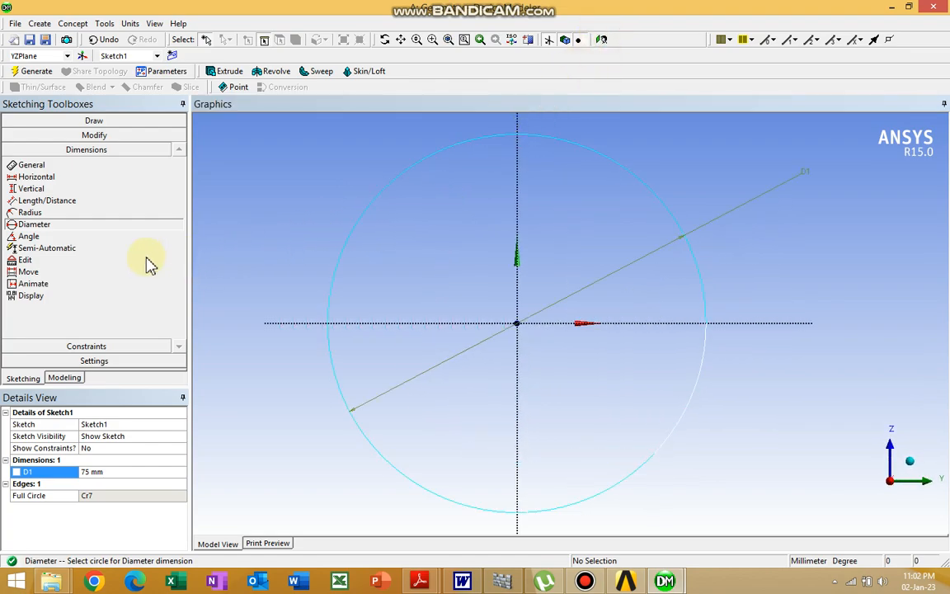
click(66, 380)
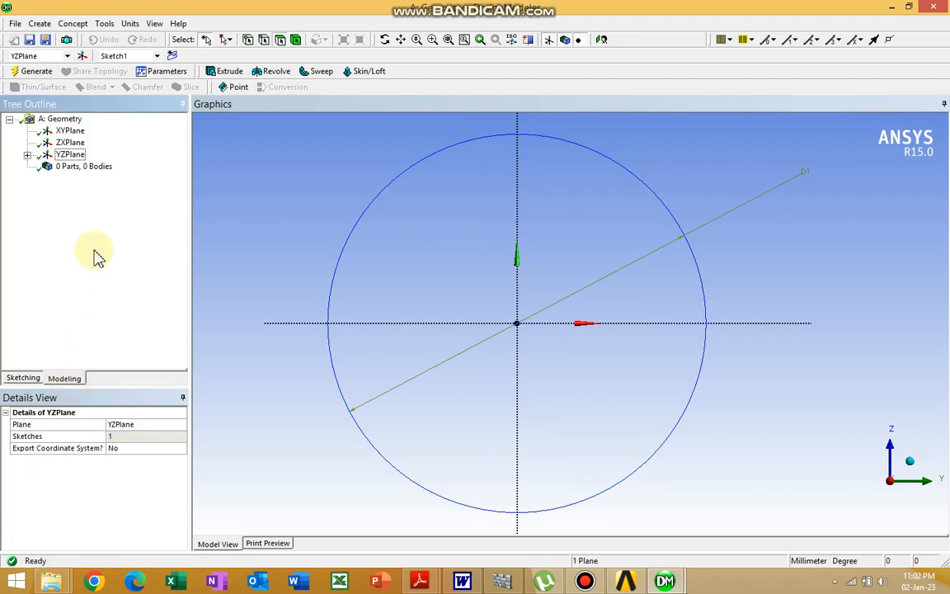
click(27, 155)
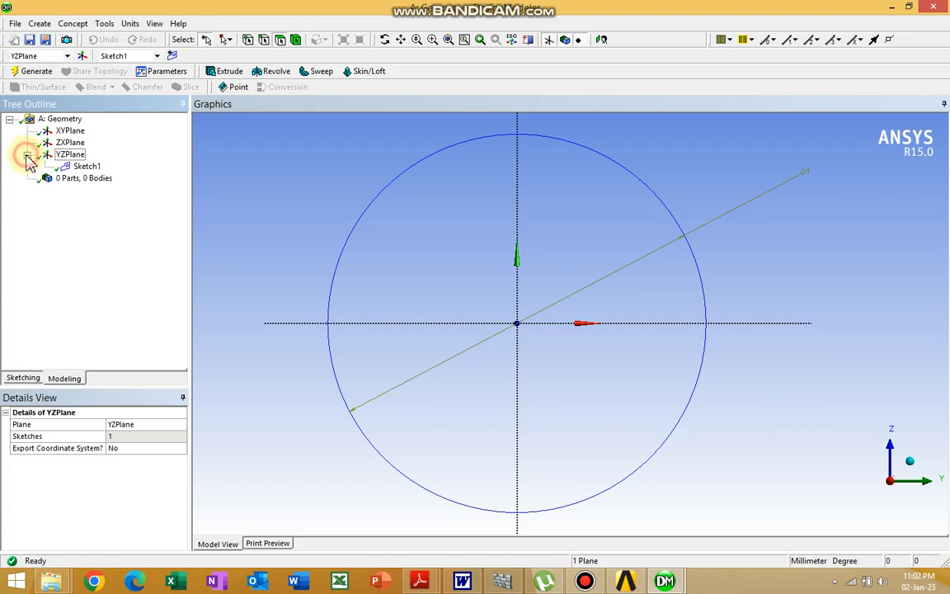
click(86, 166)
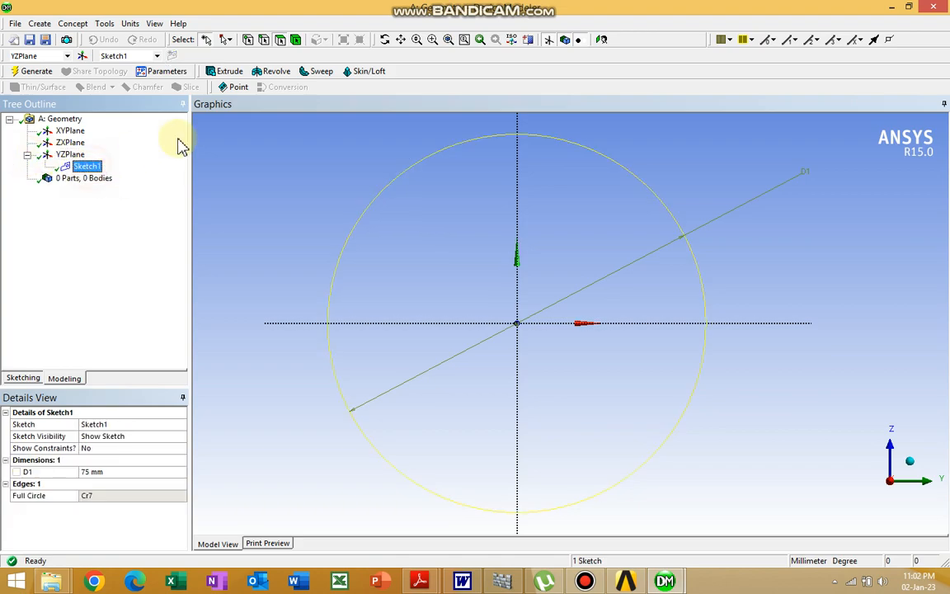
Step: Sketch a small circle inside the 75 mm circle, in its upper-left quadrant
click(23, 378)
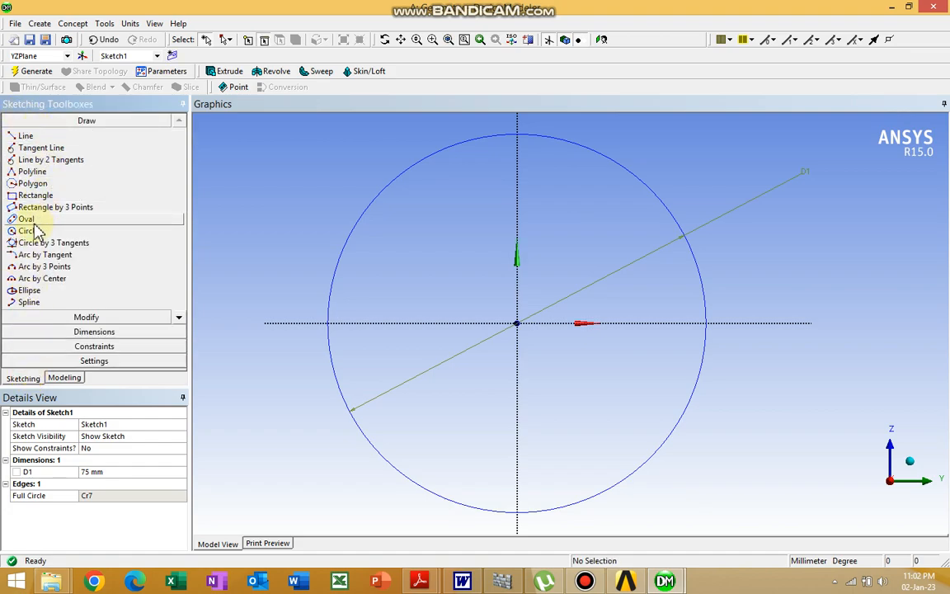
click(30, 231)
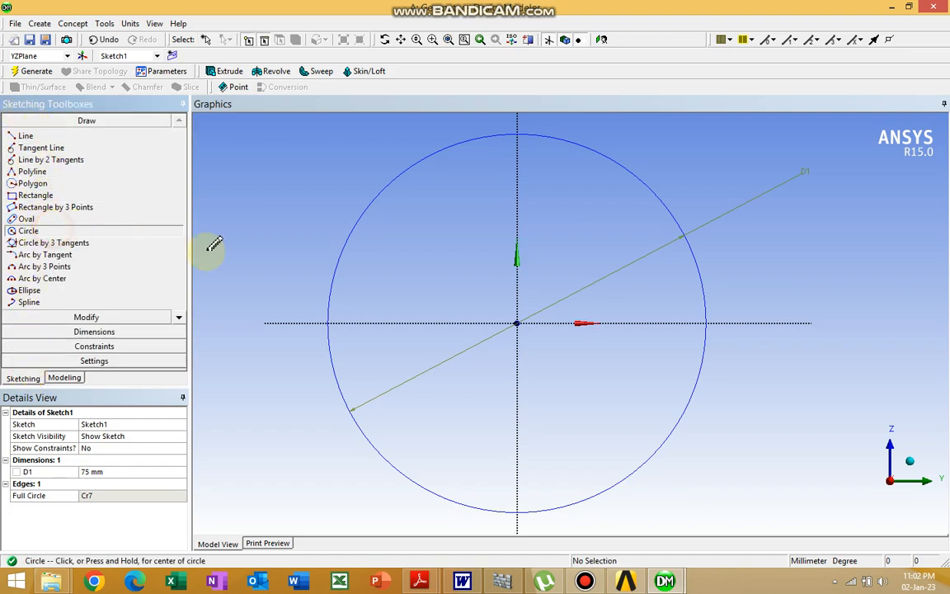
click(411, 226)
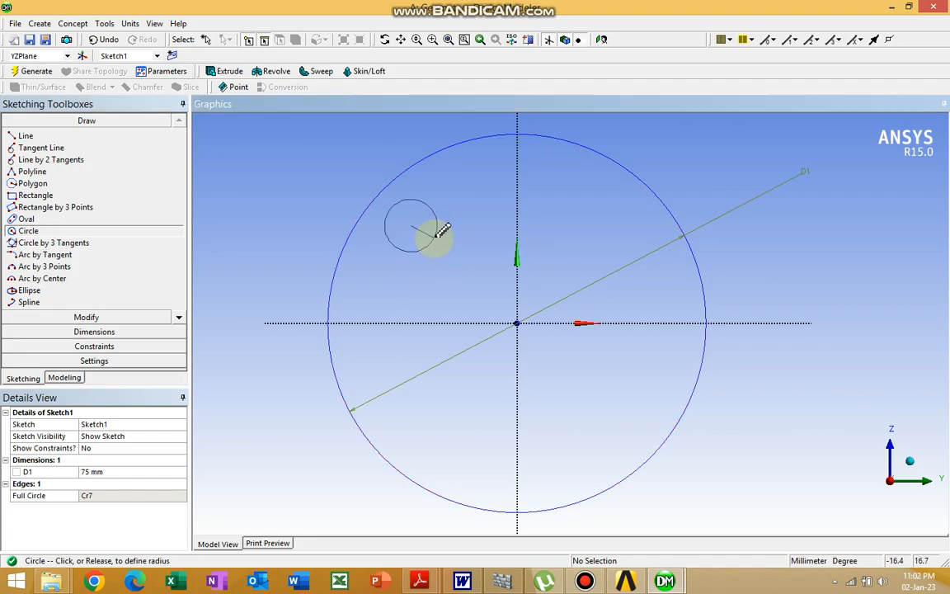
click(438, 232)
Step: Sketch three more small circles inside the 75 mm circle, one in each of the upper-right, lower-left and lower-right quadrants
click(574, 230)
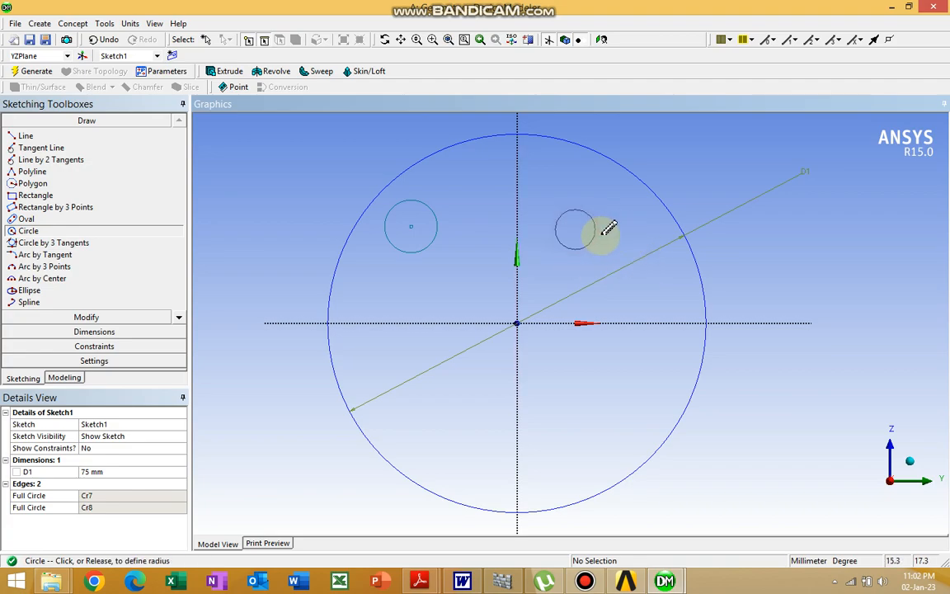
click(605, 231)
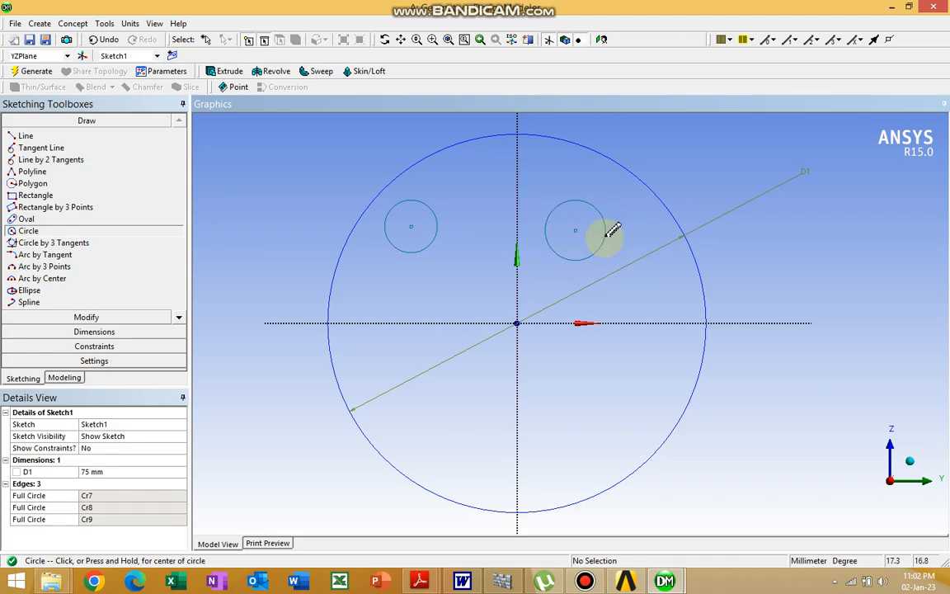
click(424, 385)
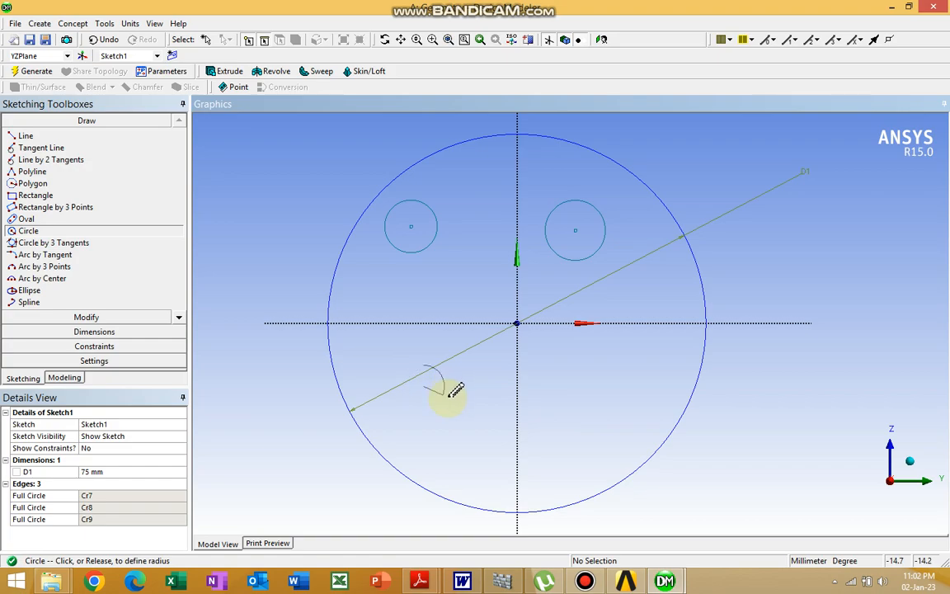
click(452, 396)
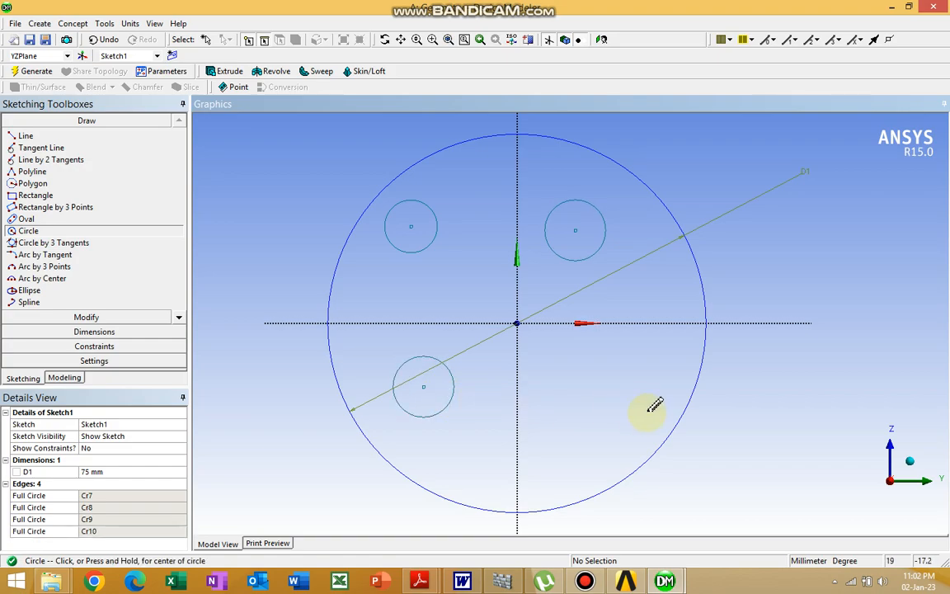
click(584, 381)
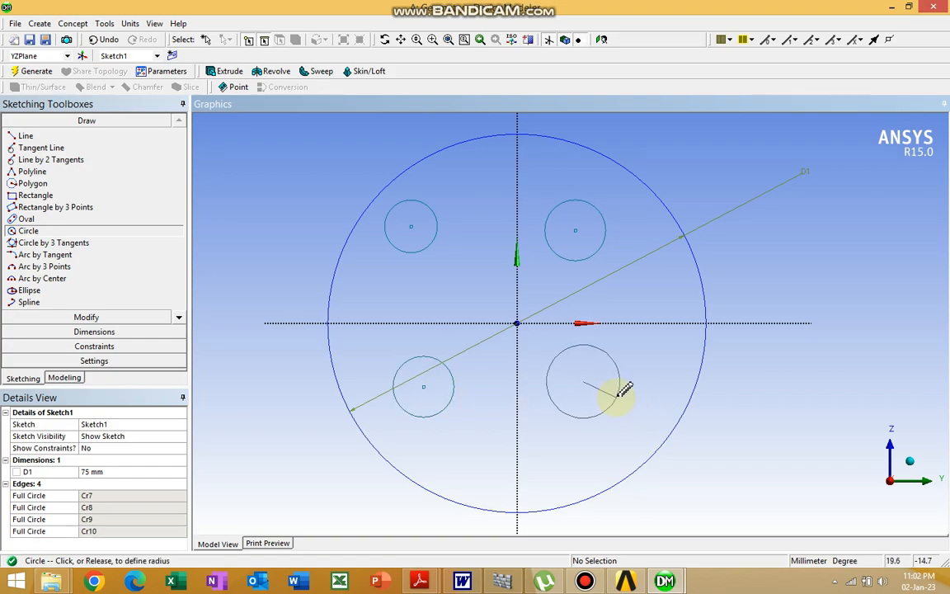
click(619, 393)
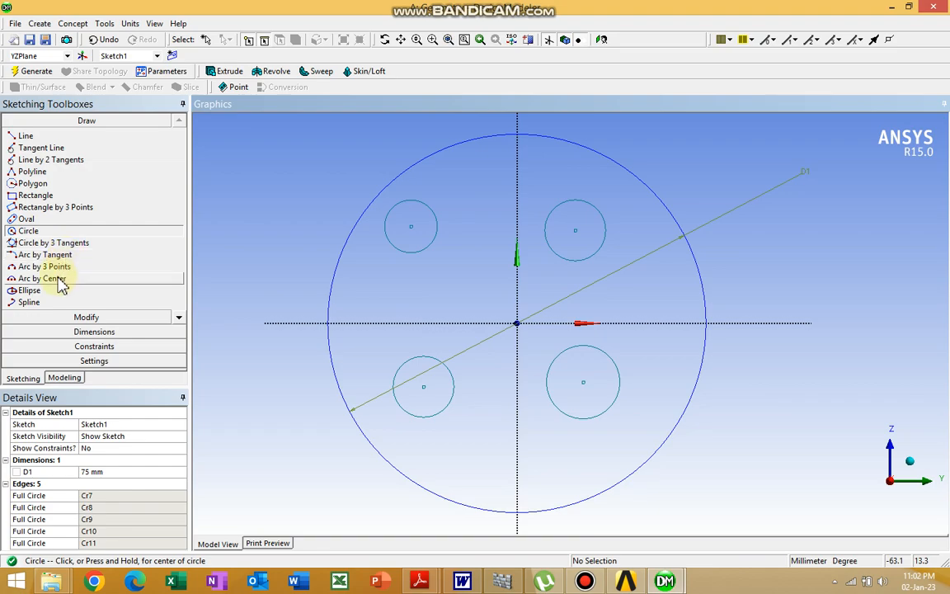
Step: Undo the last three small circles, keeping only the upper-left one inside the 75 mm circle
click(130, 332)
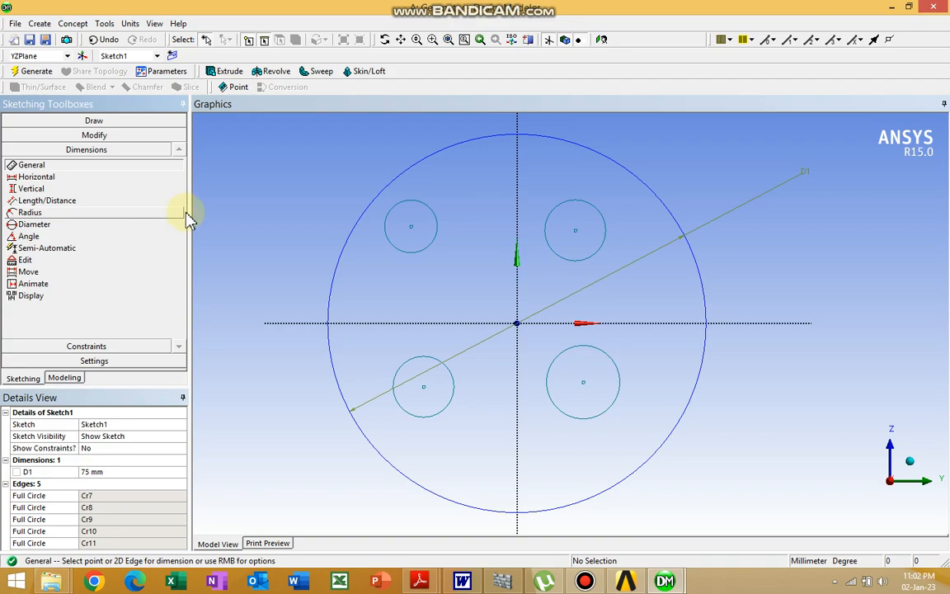
click(98, 136)
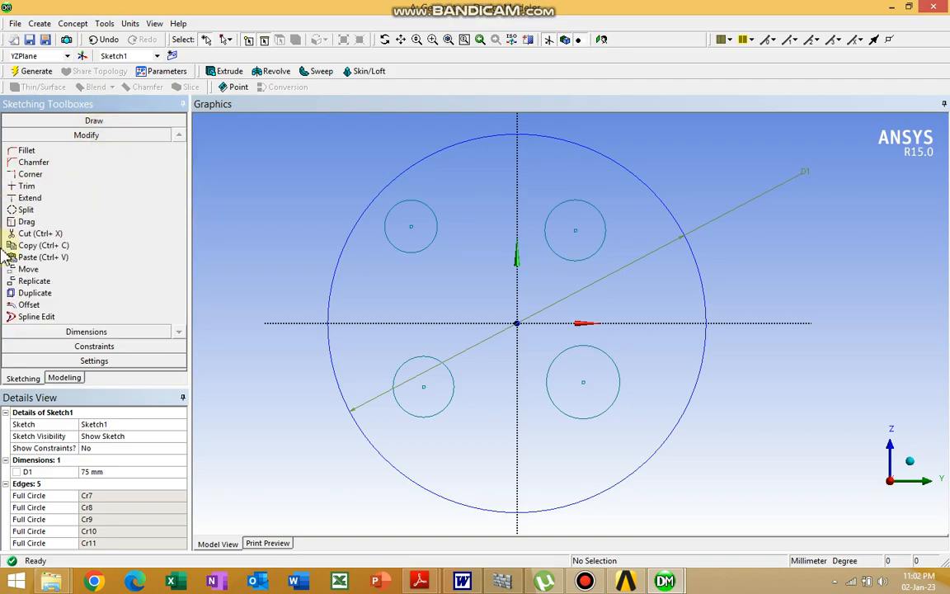
click(103, 40)
click(105, 42)
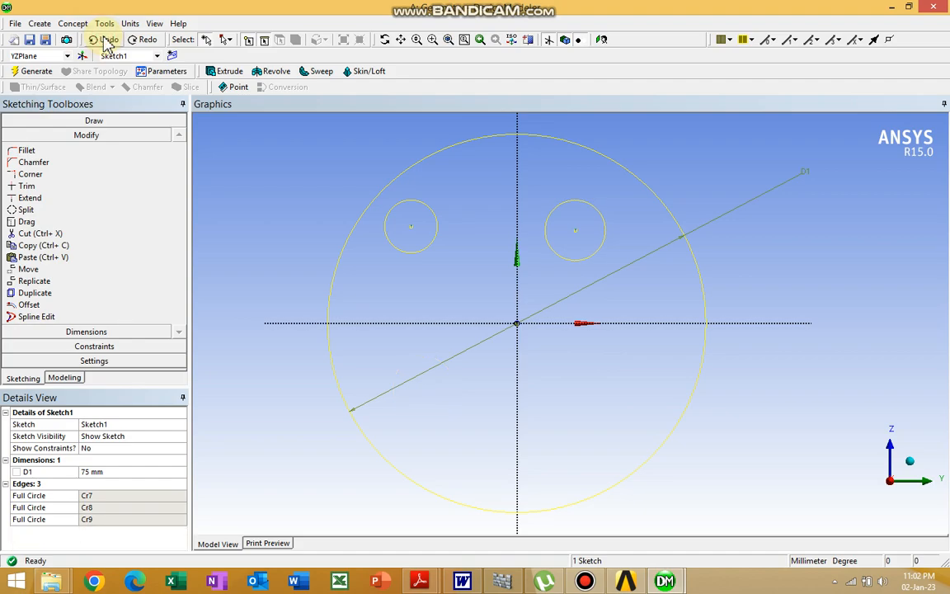
click(105, 41)
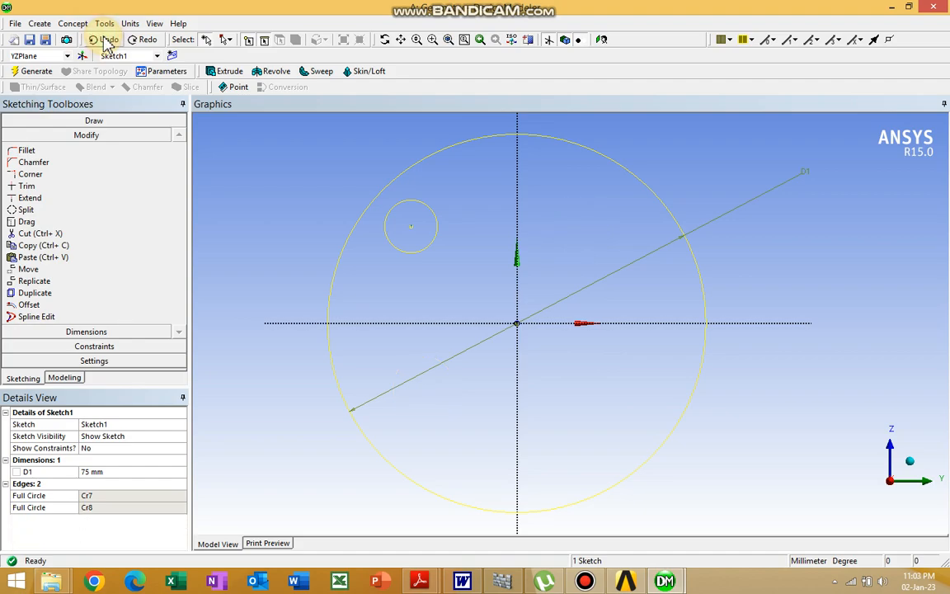
Step: Dimension the diameter of the small upper-left circle and set it to 10 mm
click(273, 187)
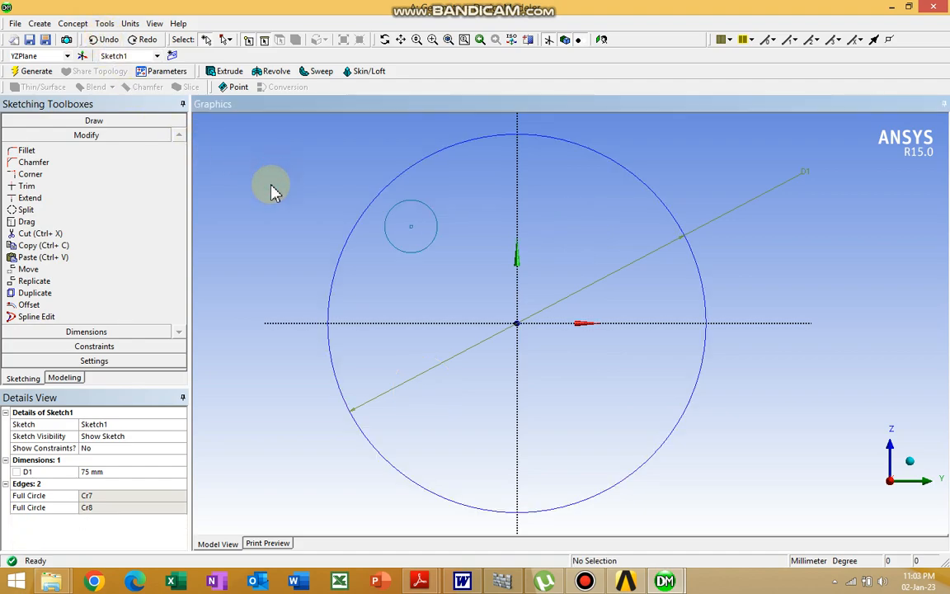
click(87, 332)
click(435, 225)
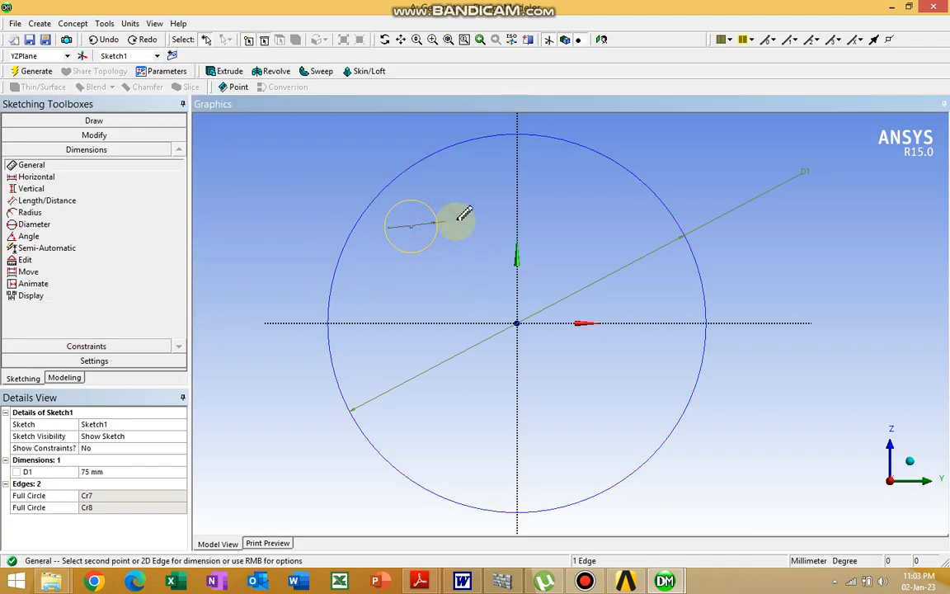
click(458, 219)
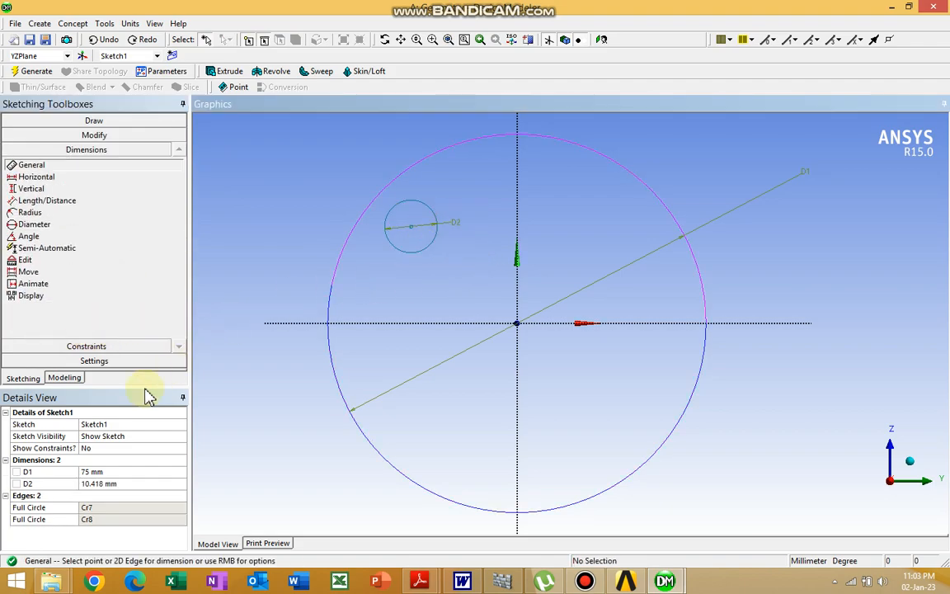
click(112, 484)
text(10)
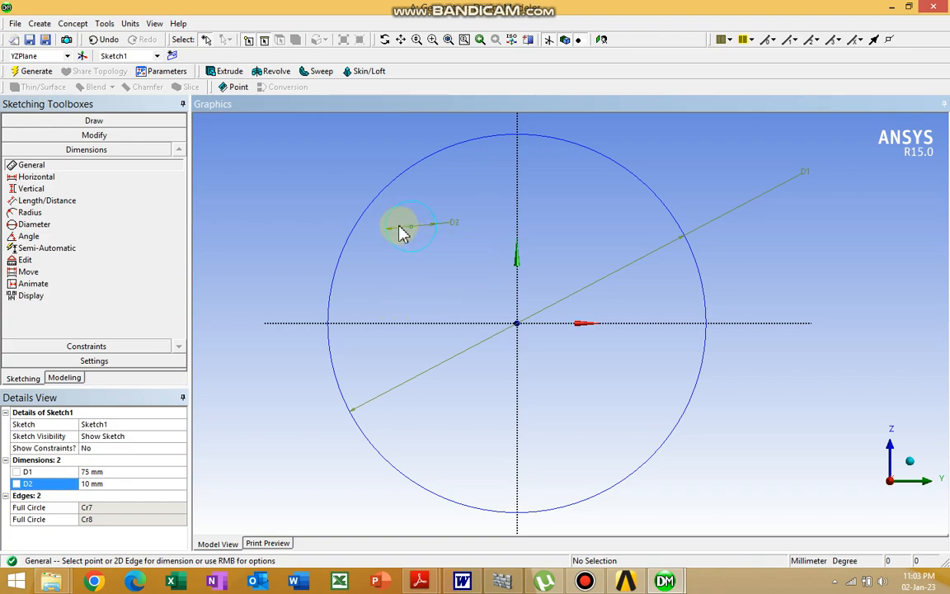
Step: Add a horizontal dimension between the vertical axis and the small circle's centre and set it to 15 mm
click(51, 177)
click(516, 224)
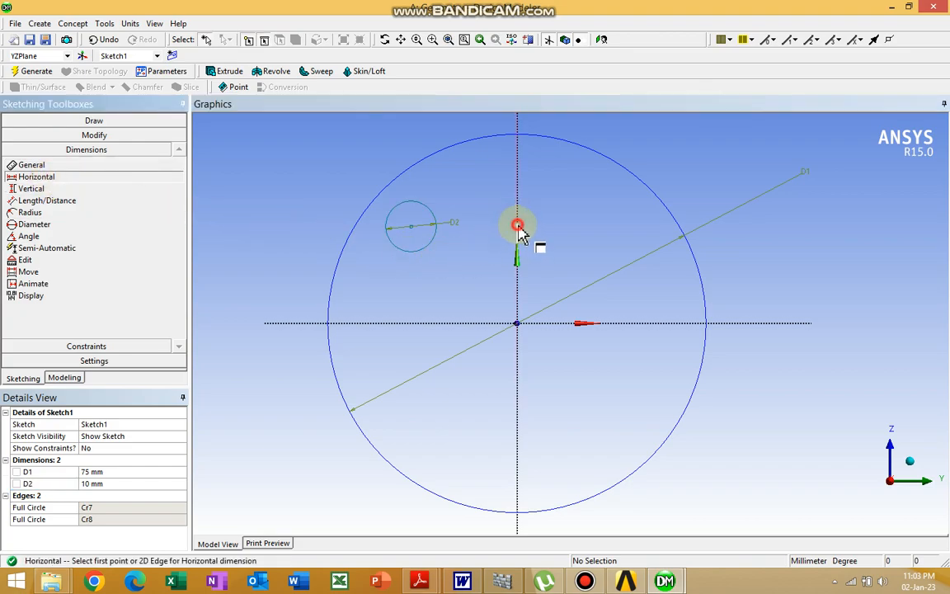
click(422, 229)
click(430, 267)
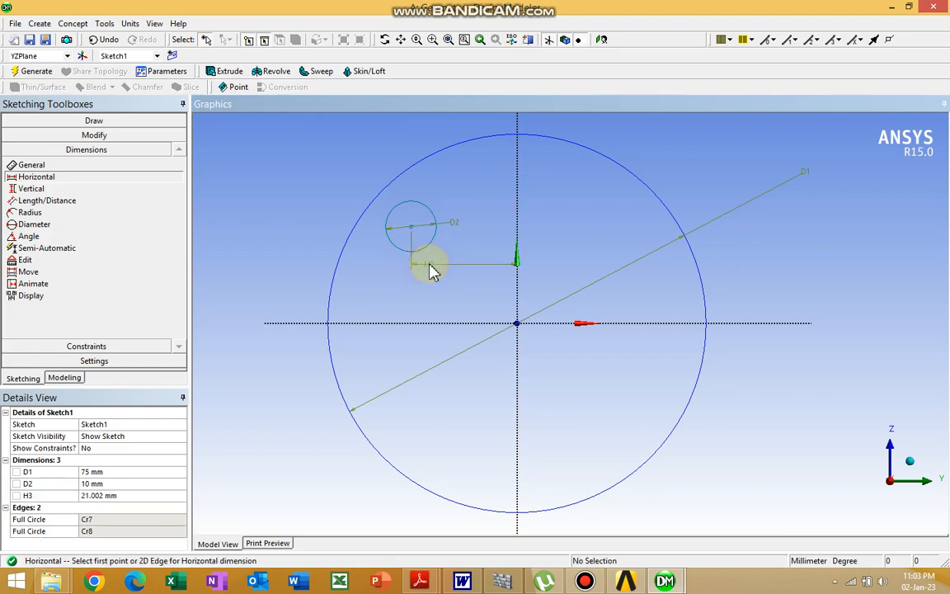
click(115, 495)
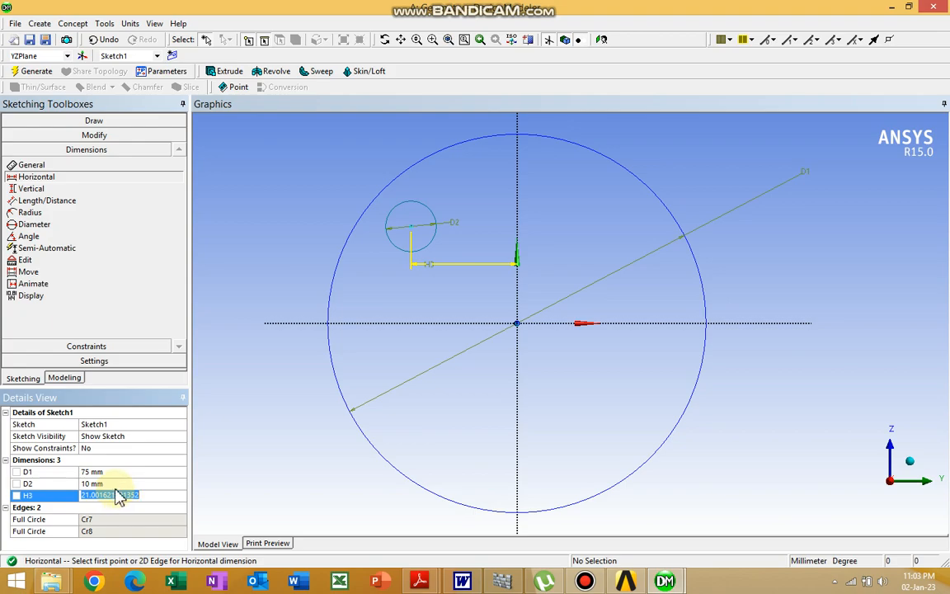
text(2)
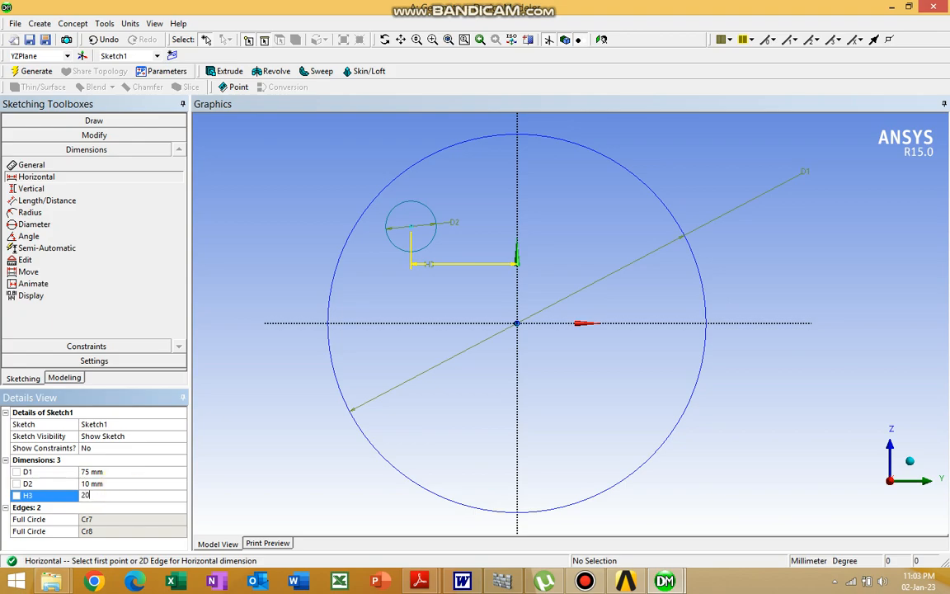
text(0)
key(Return)
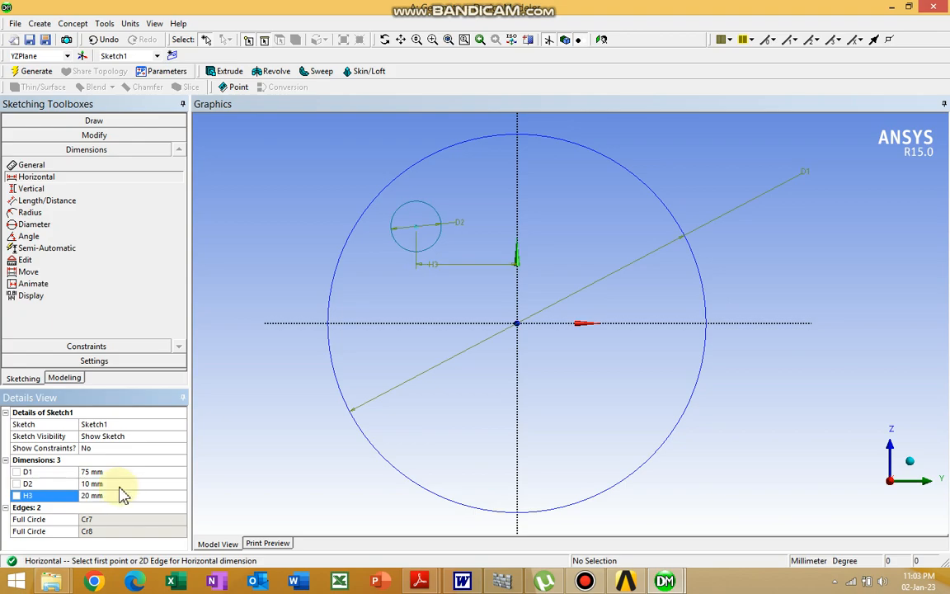
click(116, 495)
key(Return)
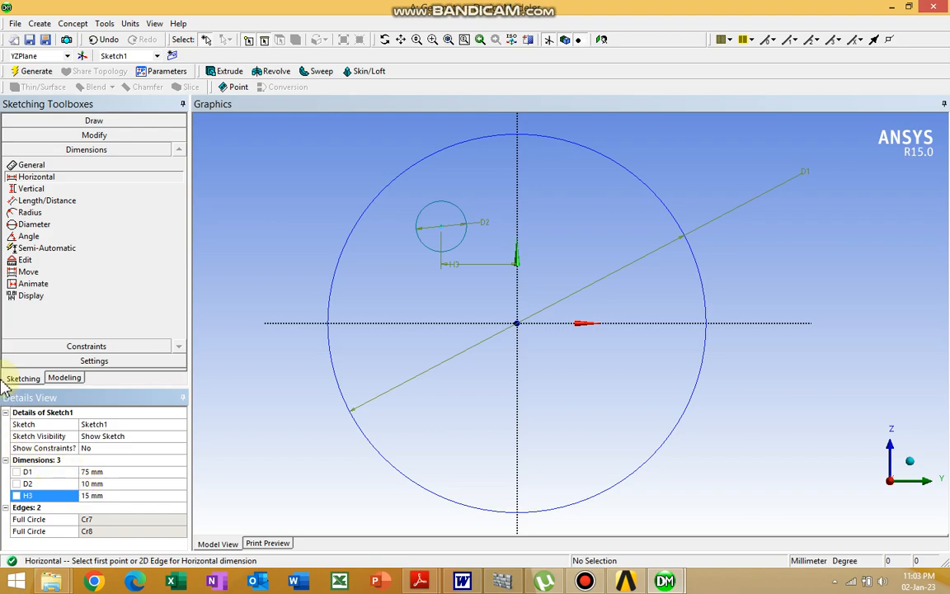
Step: Add a vertical dimension between the small circle's centre and the horizontal axis and set it to 15 mm
click(33, 189)
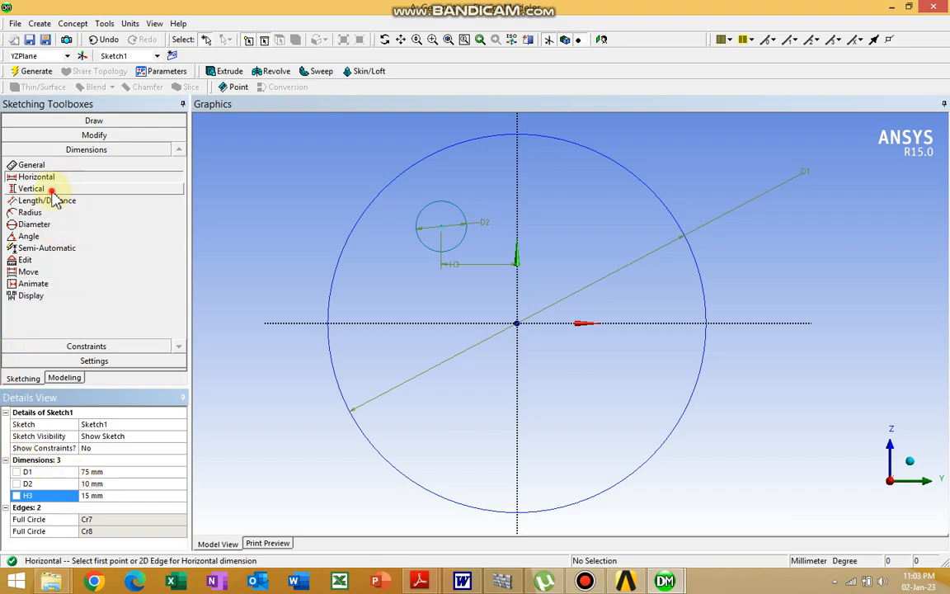
click(440, 226)
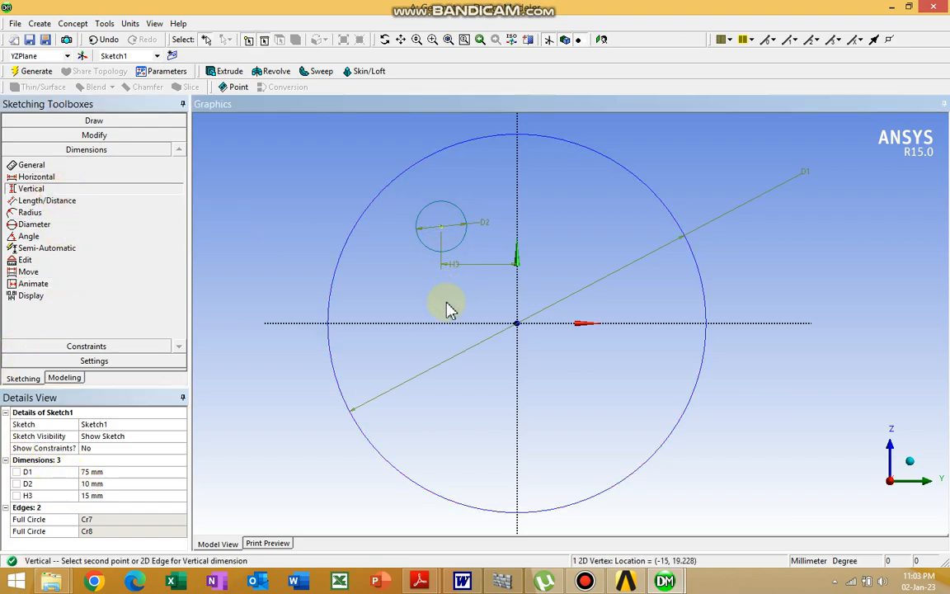
click(442, 324)
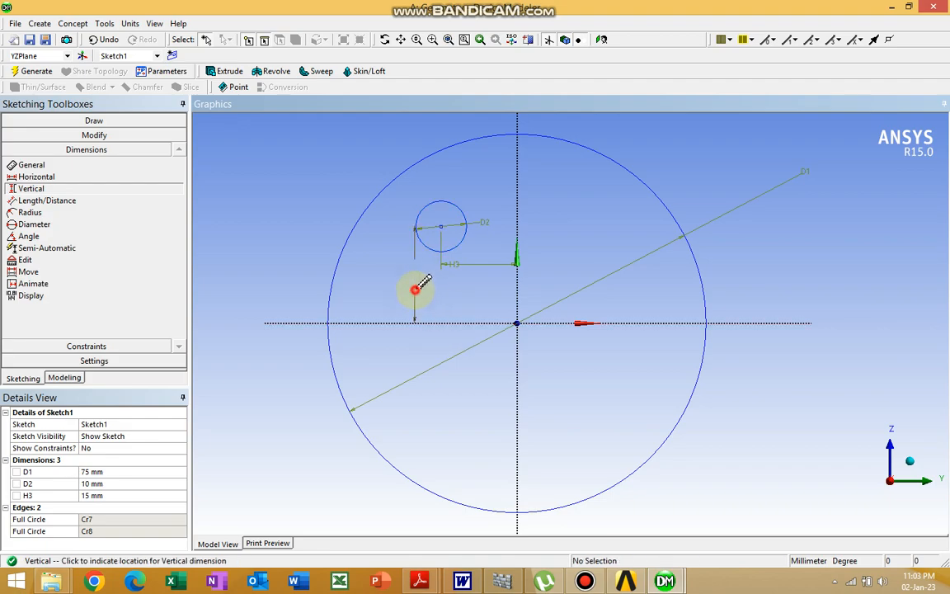
click(416, 284)
click(105, 506)
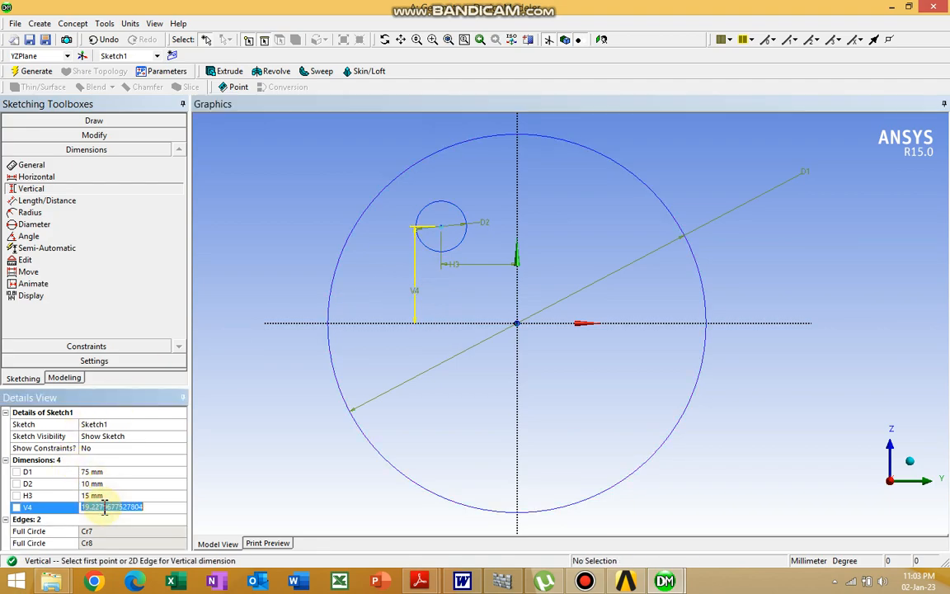
text(15)
key(Return)
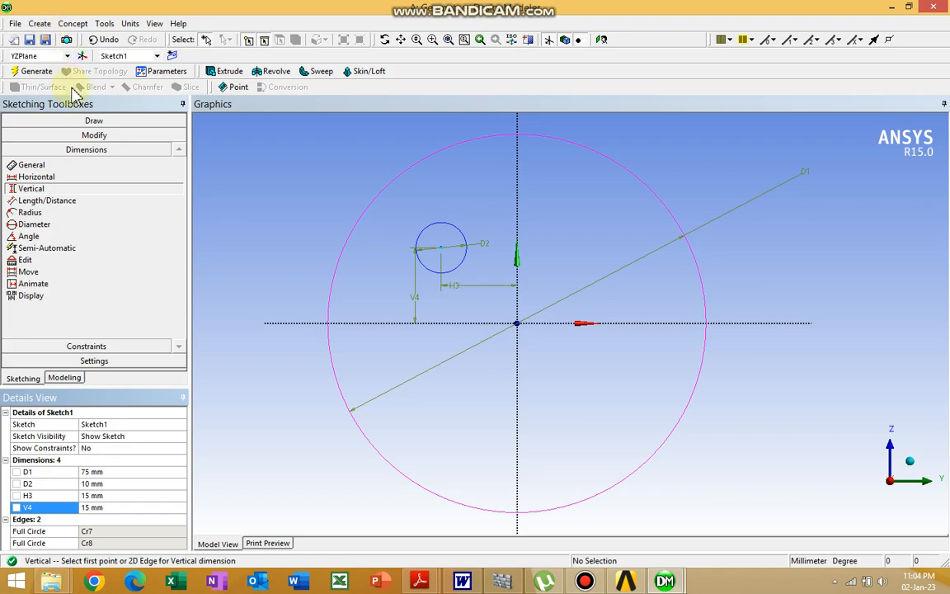
Step: Copy the 10 mm circle and paste one copy into each of the upper-right, lower-right and lower-left quadrants of the large circle
click(94, 136)
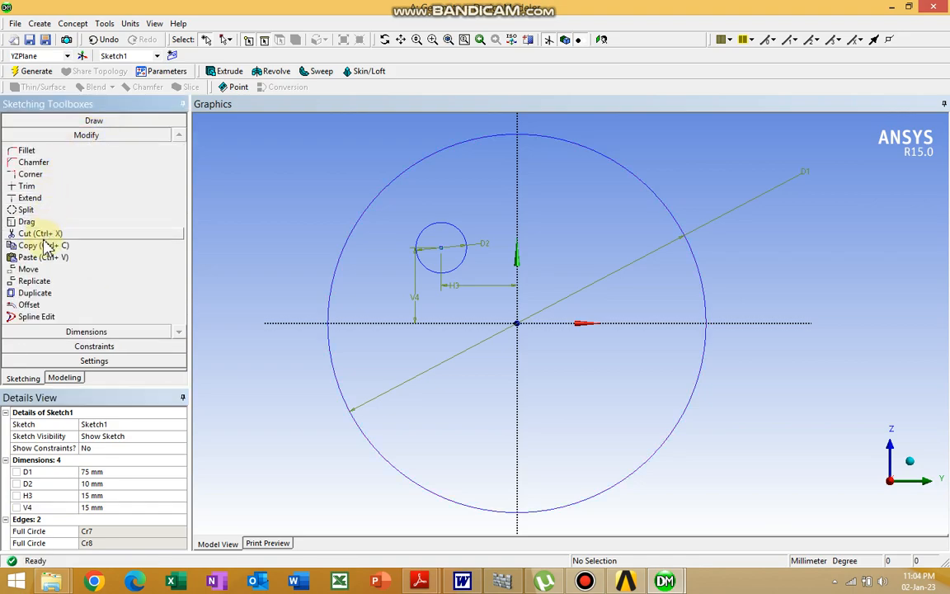
click(45, 246)
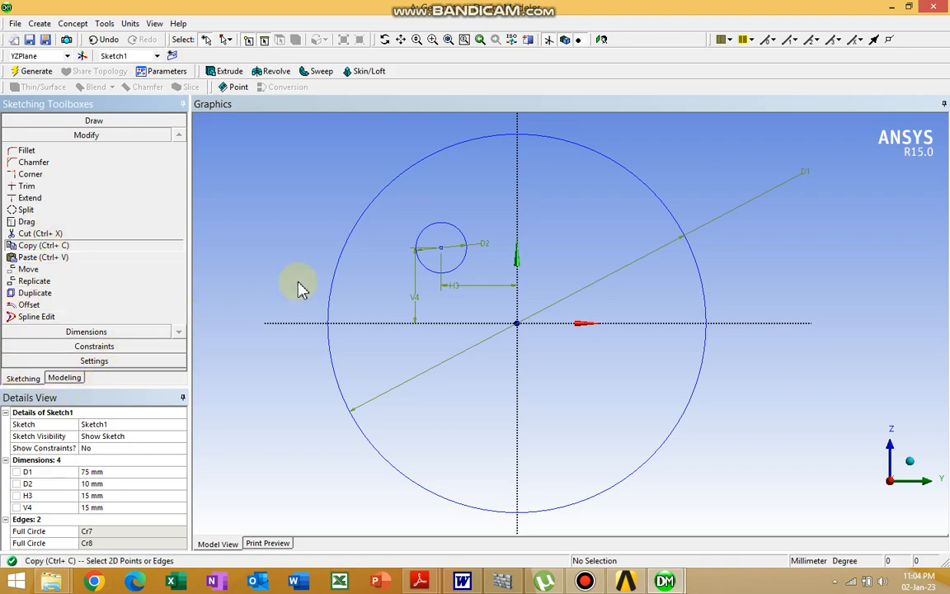
click(450, 224)
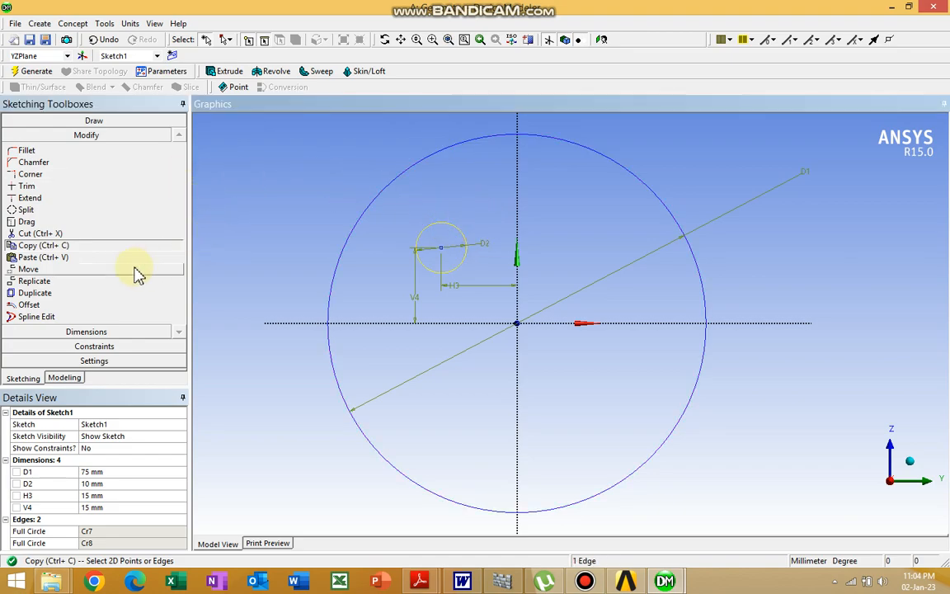
click(57, 258)
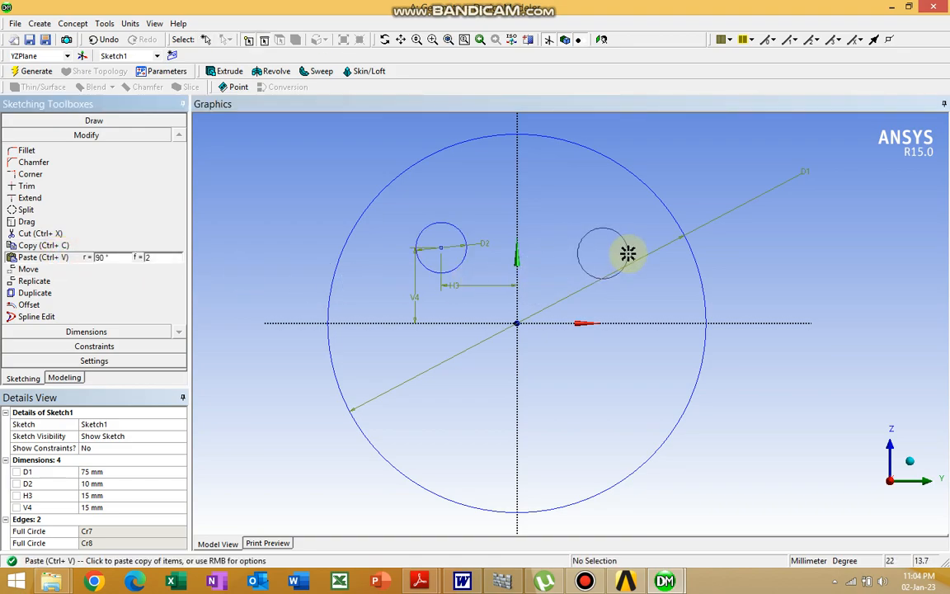
click(627, 252)
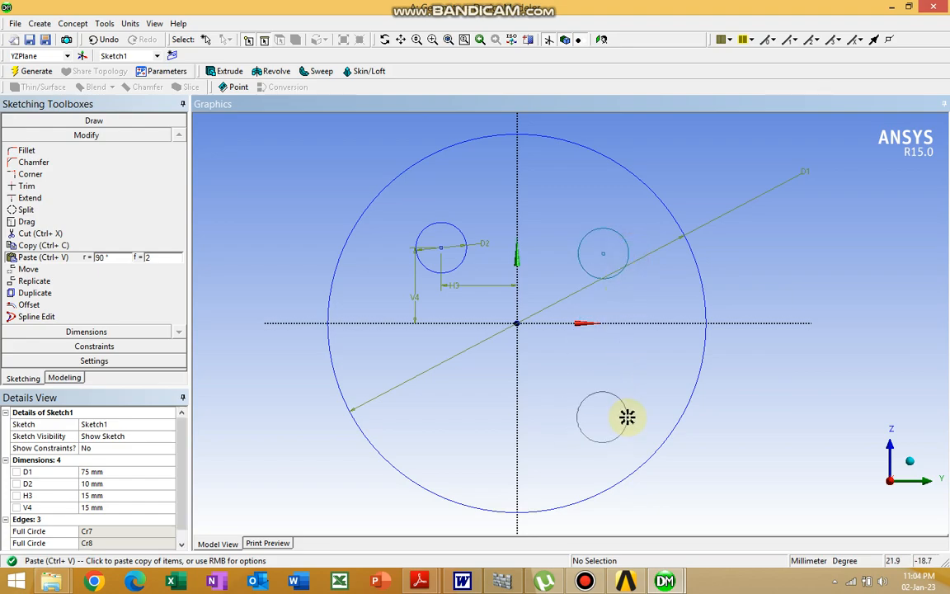
click(628, 417)
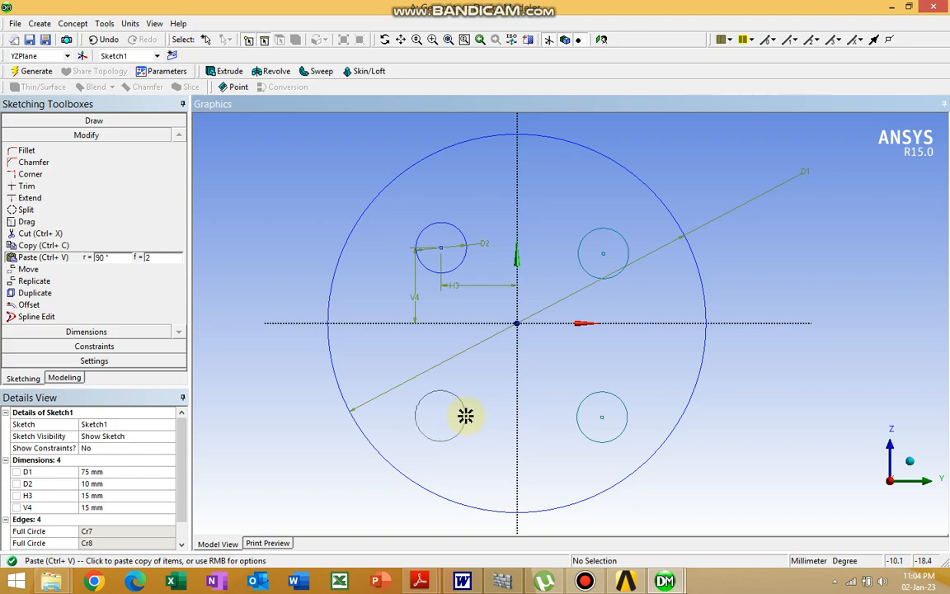
click(466, 412)
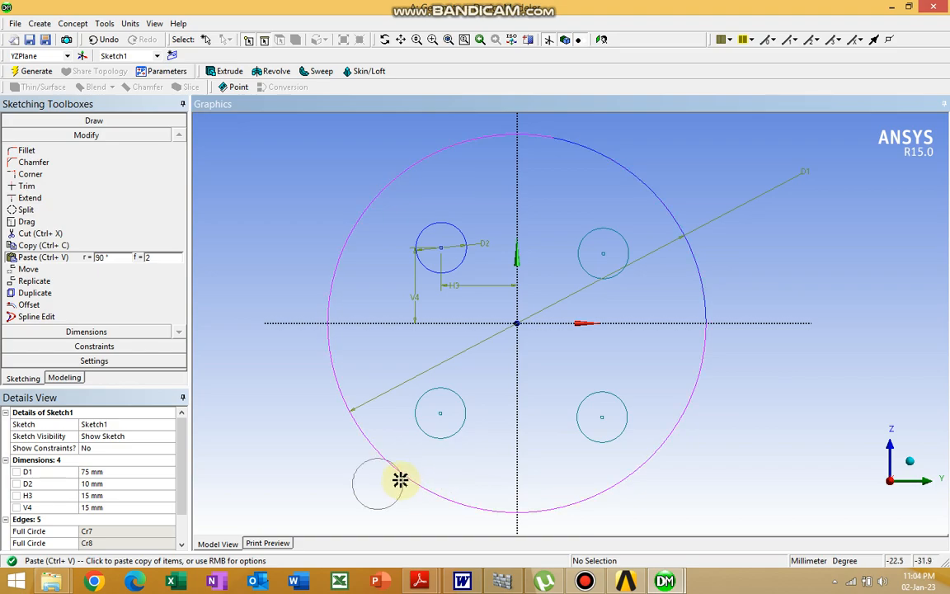
key(Escape)
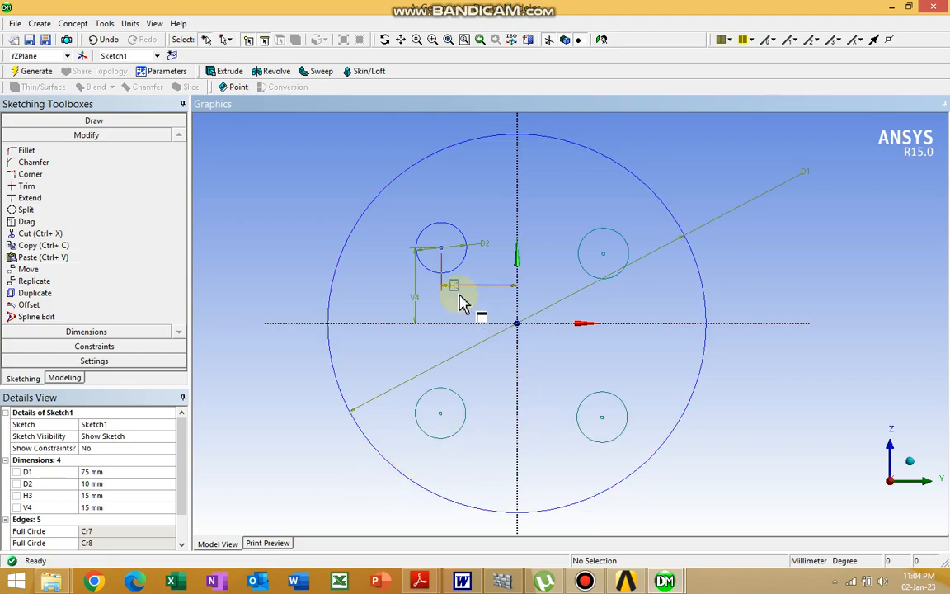
Step: Create an Extrude feature and apply the YZPlane sketch as its geometry
click(95, 123)
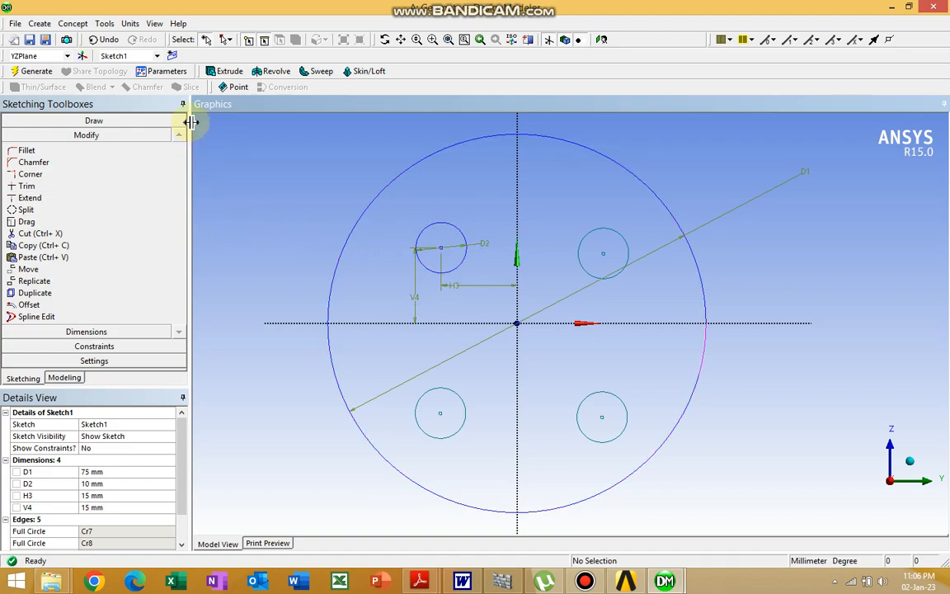
click(230, 72)
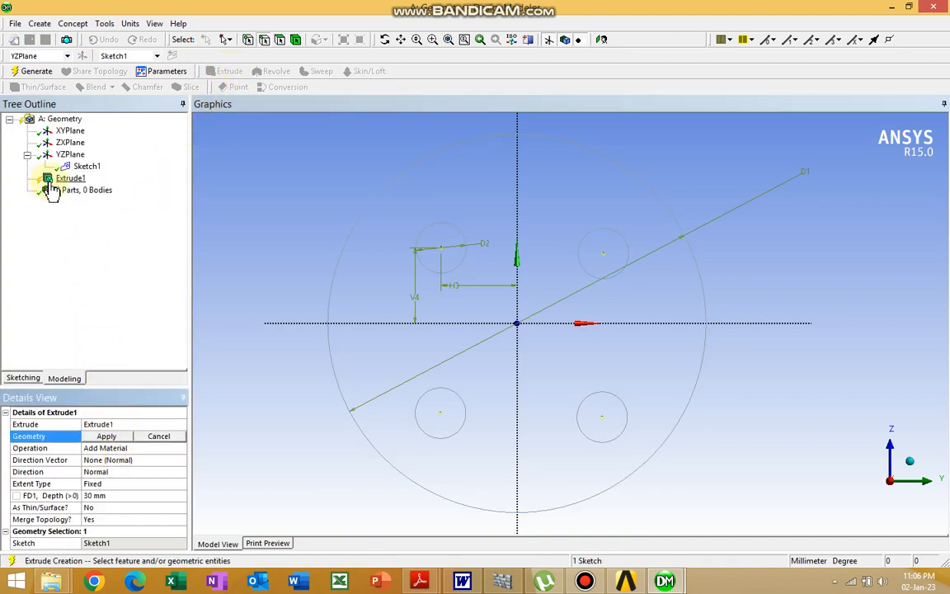
click(86, 166)
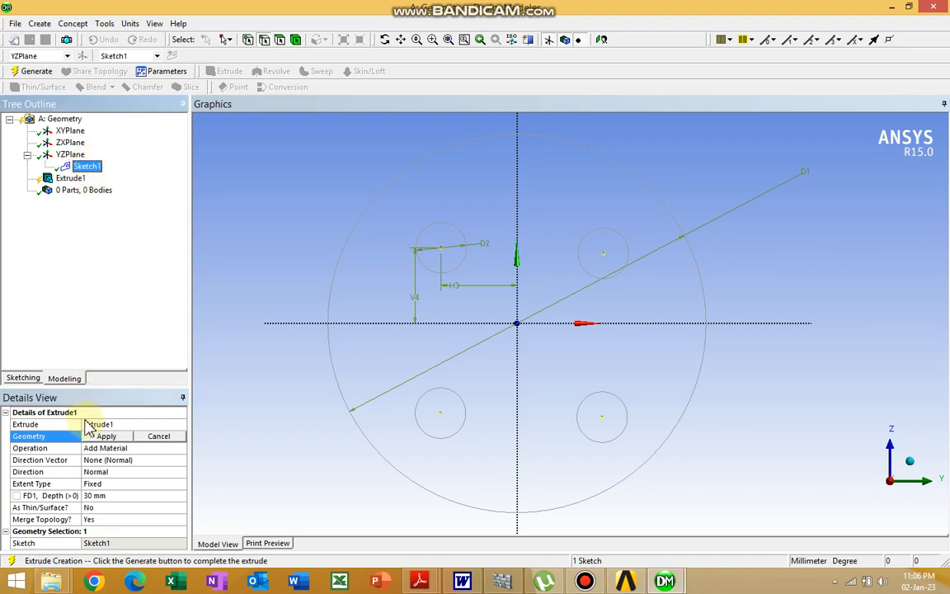
click(108, 437)
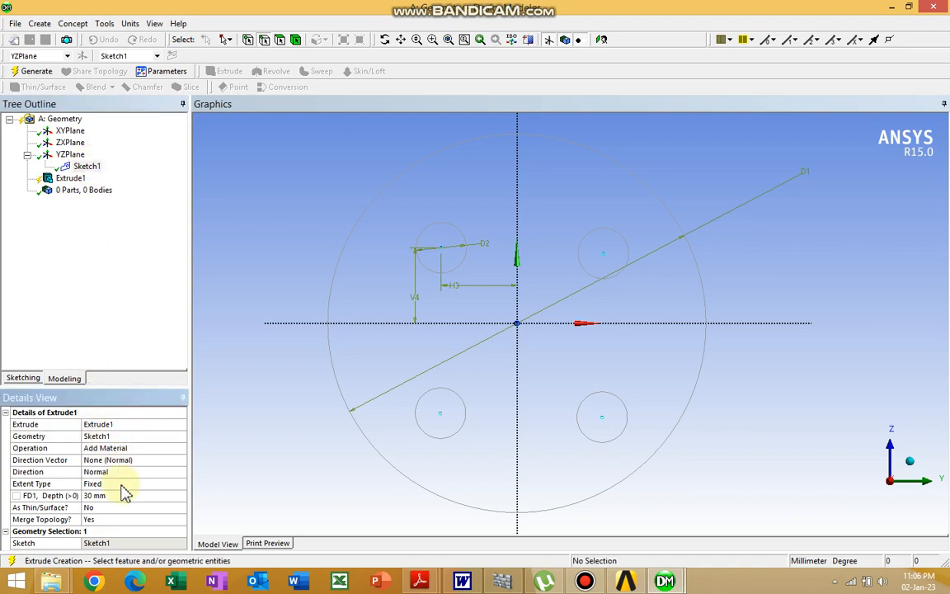
click(910, 466)
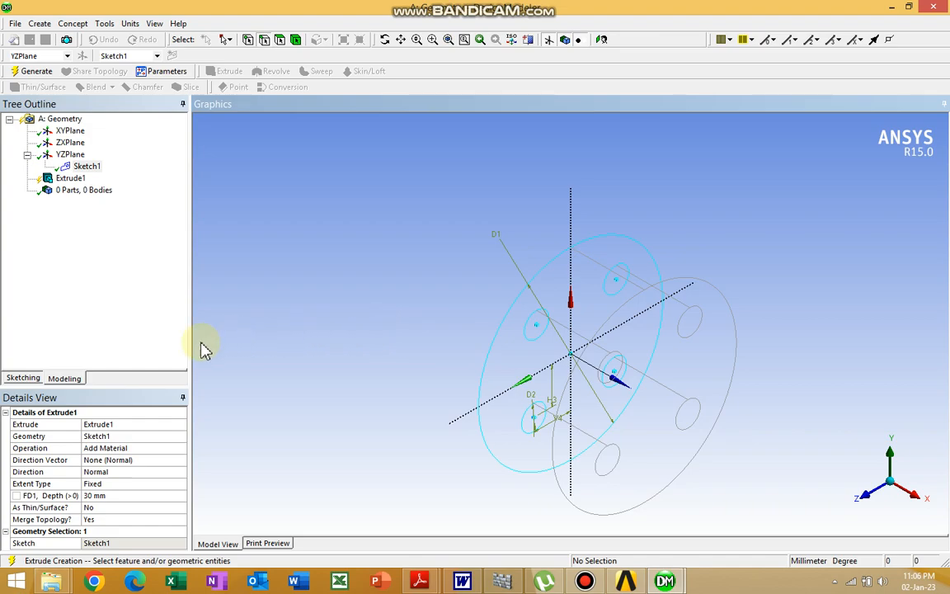
Step: Set the extrusion depth to 100 mm and generate the solid with its four through holes
click(106, 496)
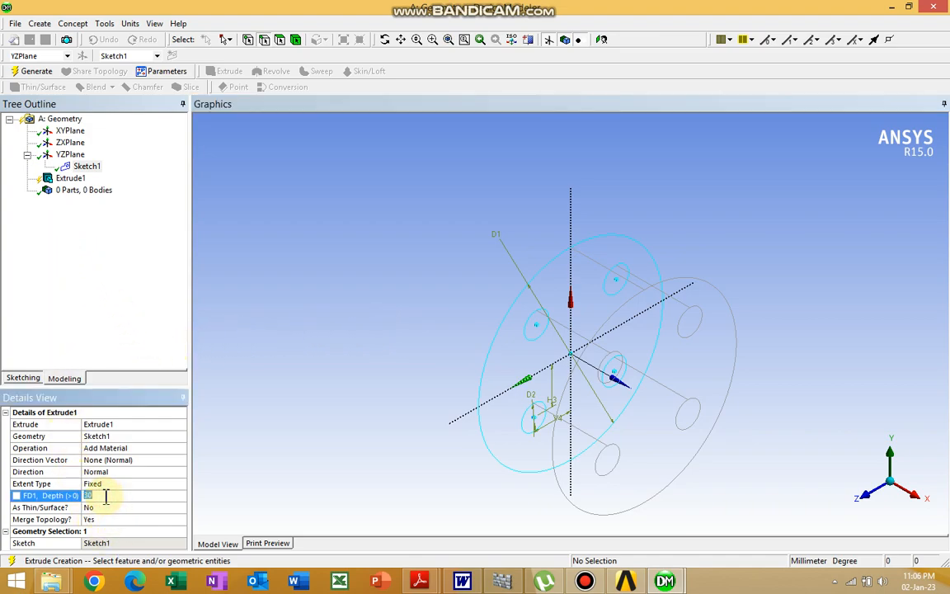
key(Return)
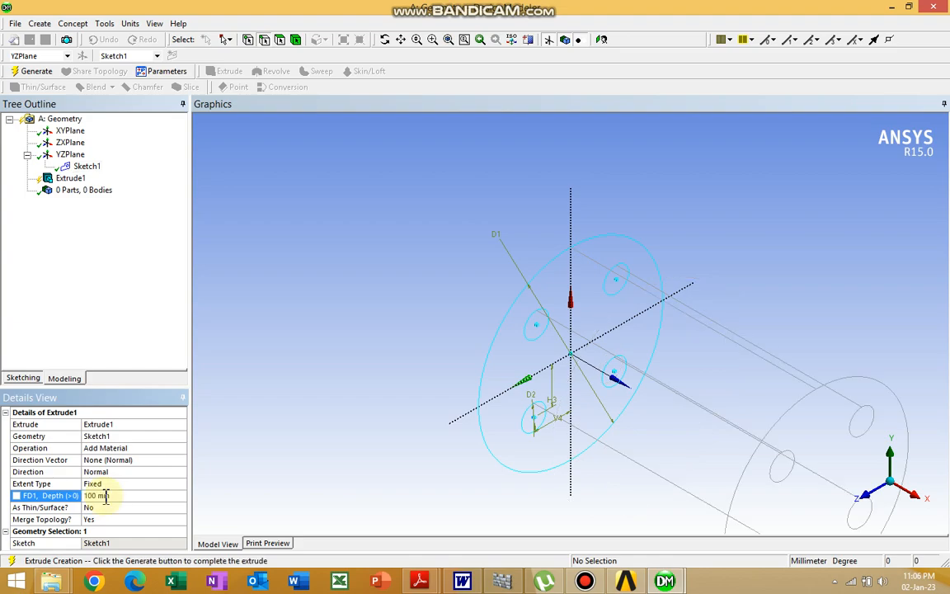
scroll(286, 400, down, 3)
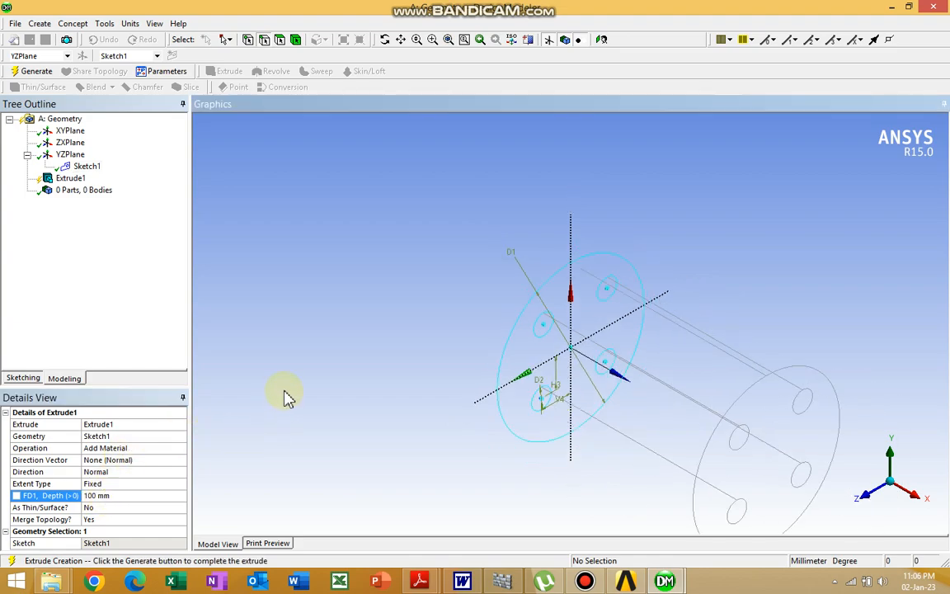
click(38, 71)
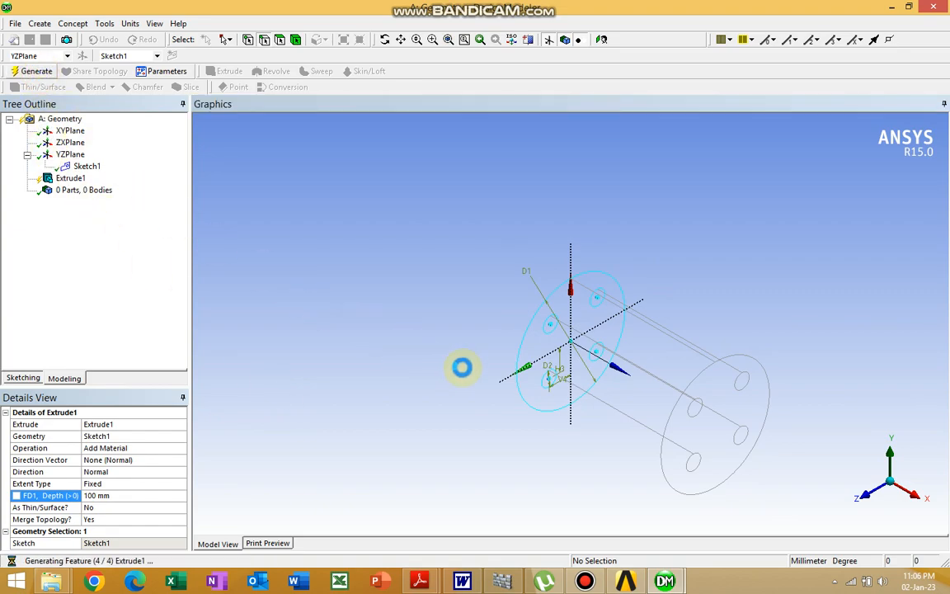
middle_drag(523, 356, 437, 317)
scroll(435, 308, up, 5)
middle_drag(350, 257, 668, 303)
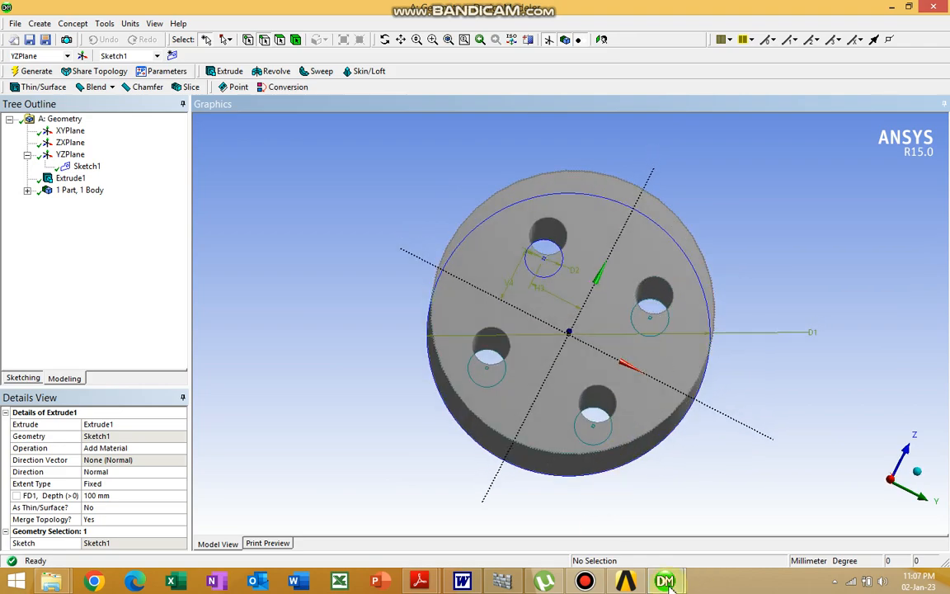
Step: Switch to the ANSYS Workbench project schematic
mouse_move(665, 581)
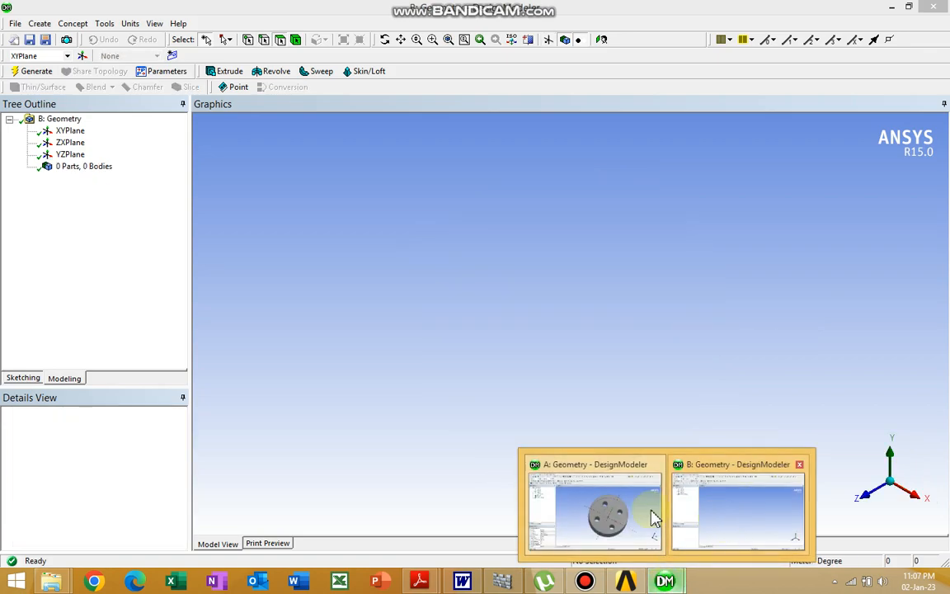
click(624, 581)
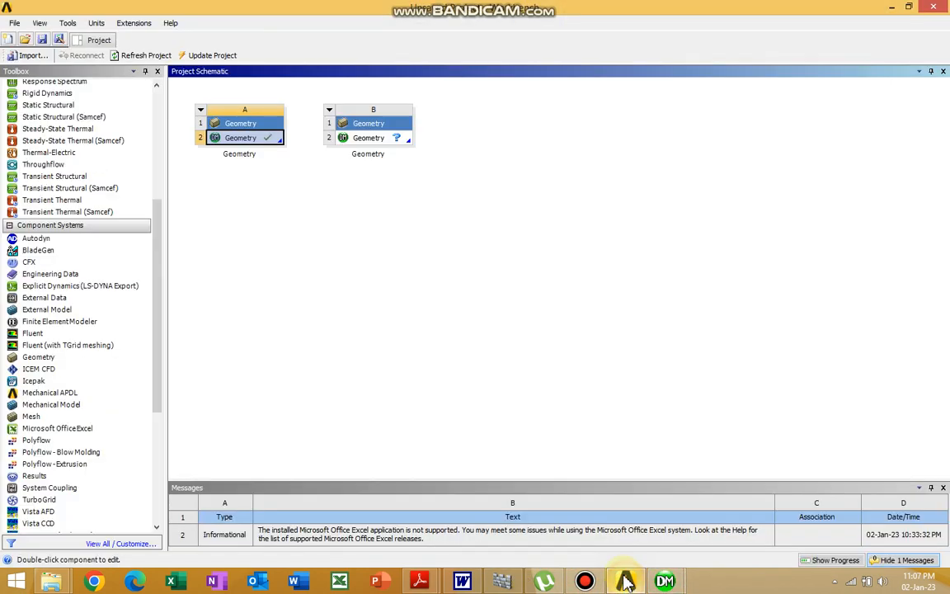
Step: Open the second Geometry system (B) in DesignModeler and set the length unit to millimetres
double_click(369, 138)
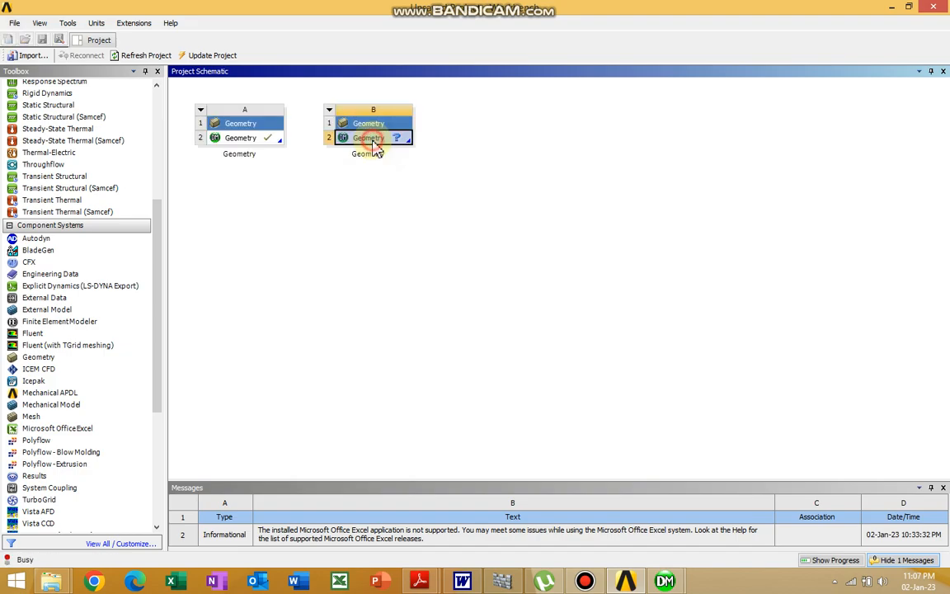
click(72, 158)
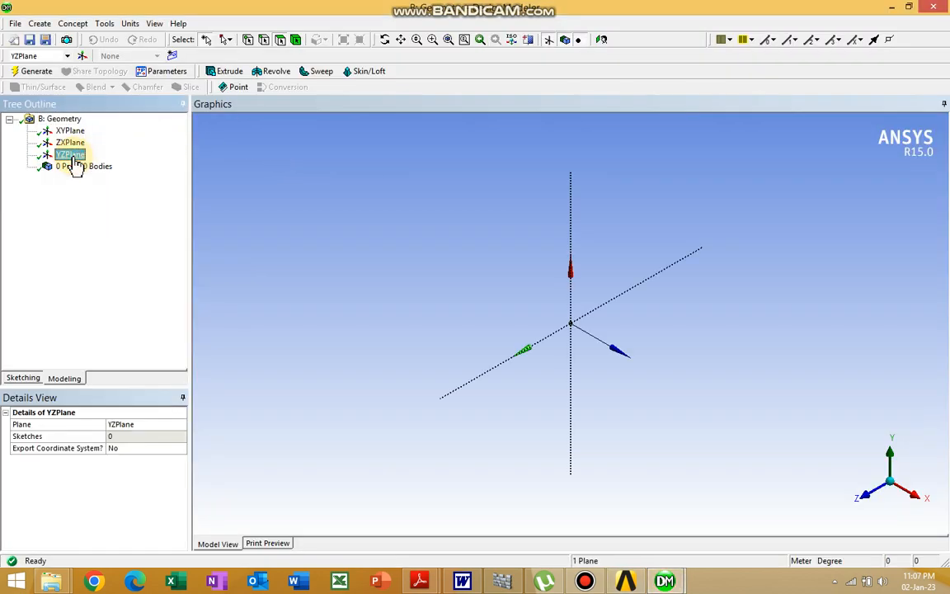
click(154, 24)
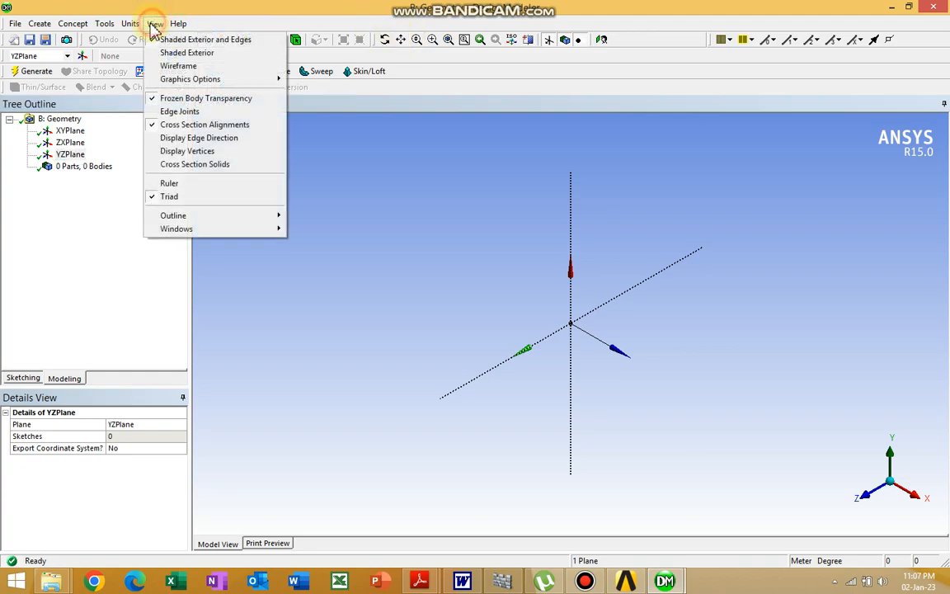
click(152, 66)
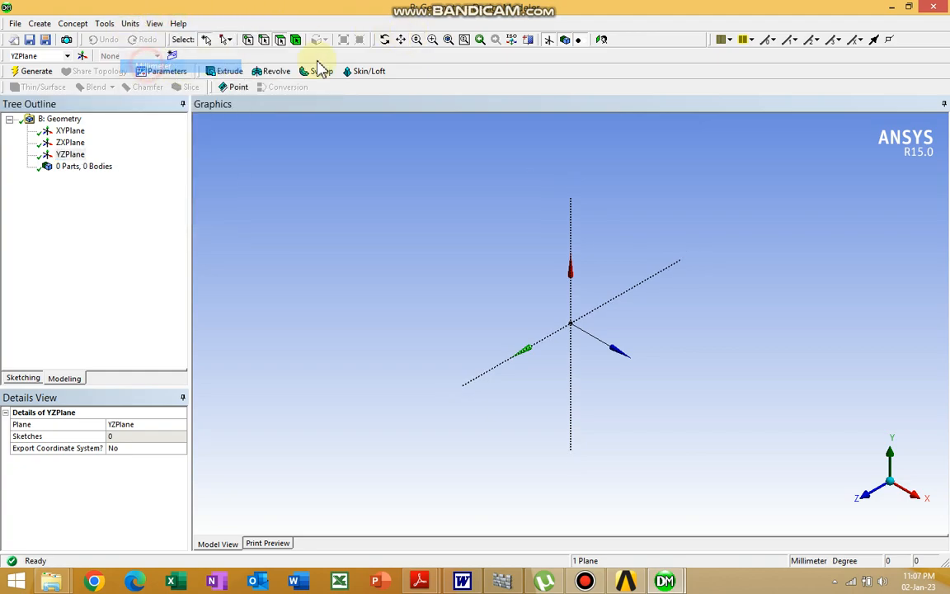
Step: Sketch a circle about 69 mm in diameter on the YZPlane, centred on the origin
click(600, 39)
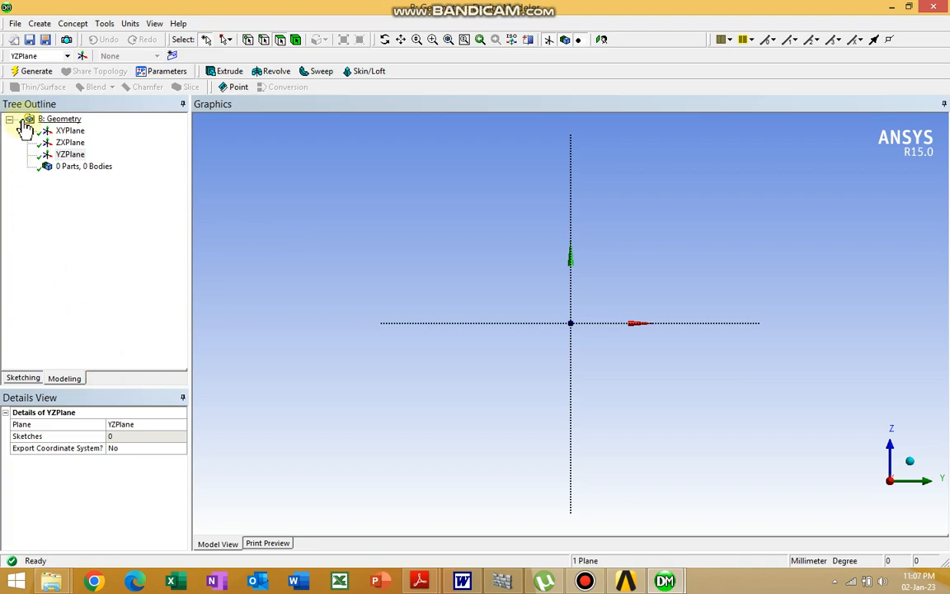
click(23, 379)
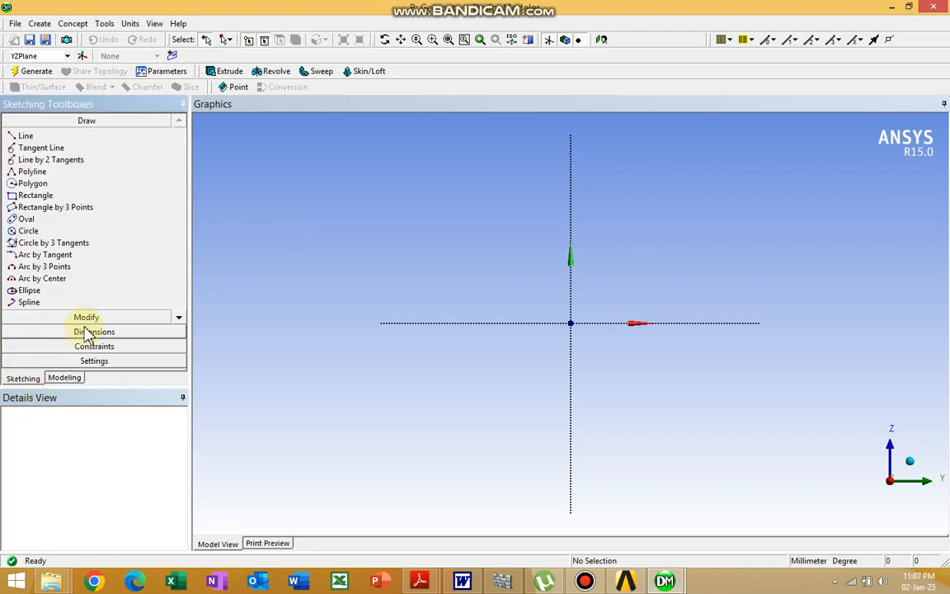
click(28, 231)
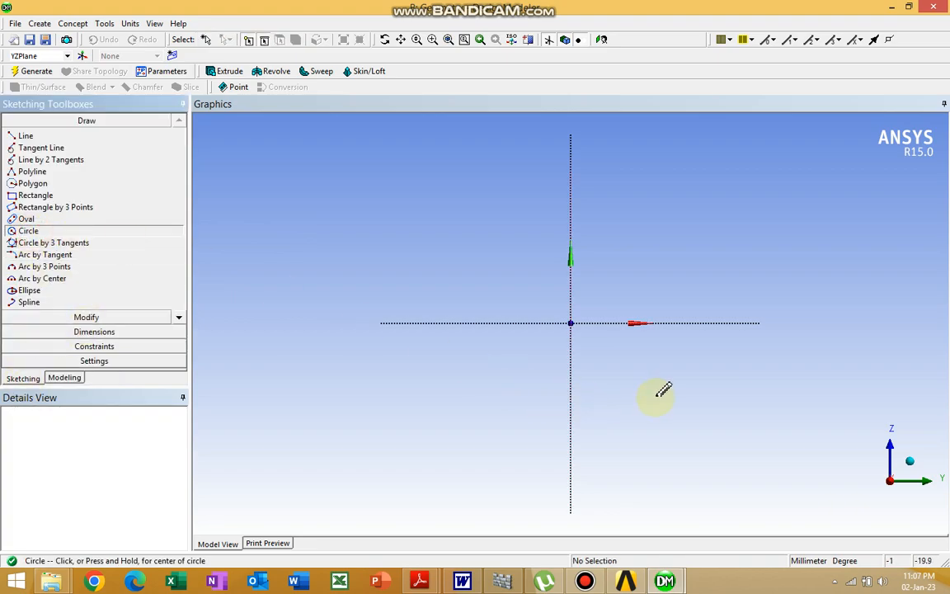
click(570, 322)
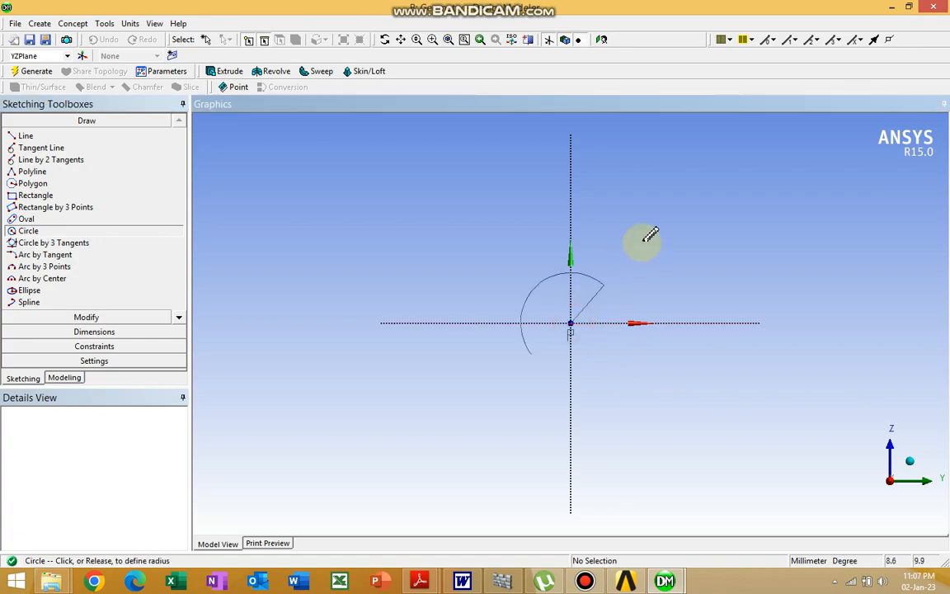
click(659, 219)
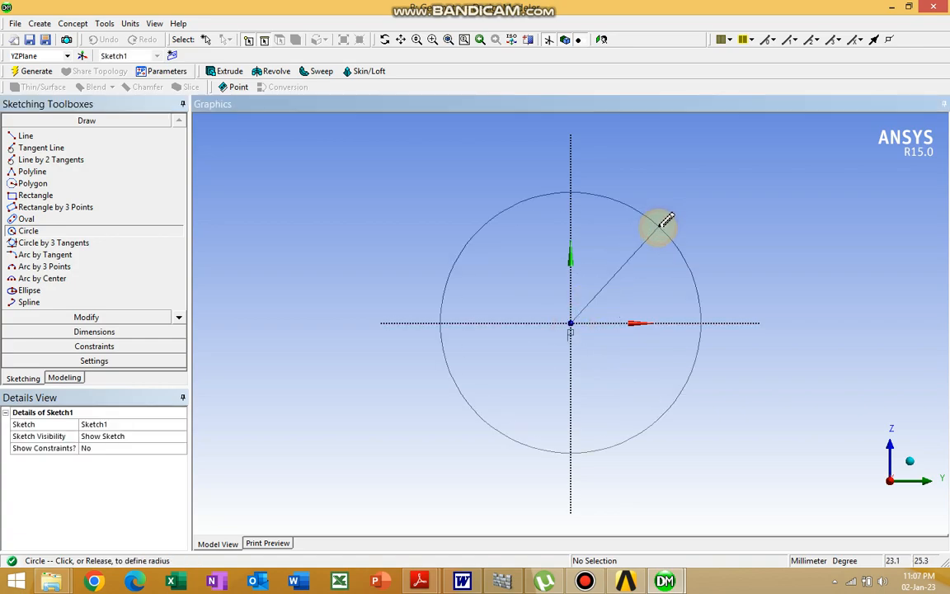
Step: Add a diameter dimension to the circle and set it to 75 mm
click(75, 333)
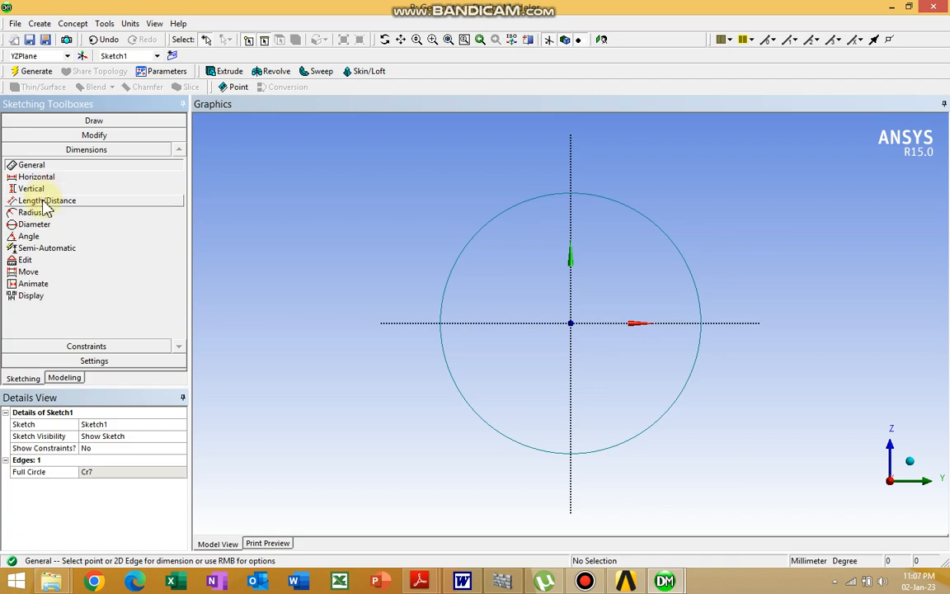
click(41, 224)
click(509, 220)
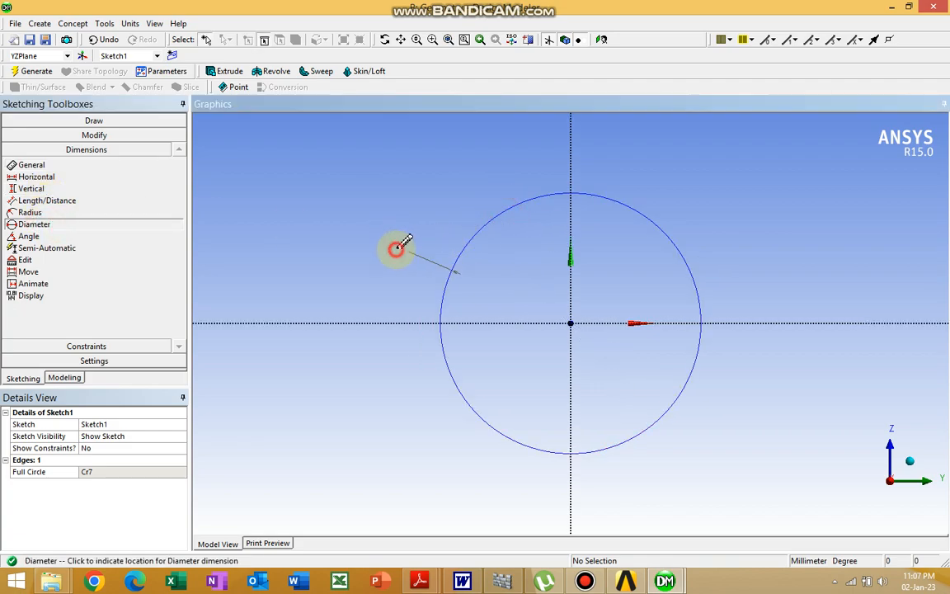
click(395, 248)
click(100, 472)
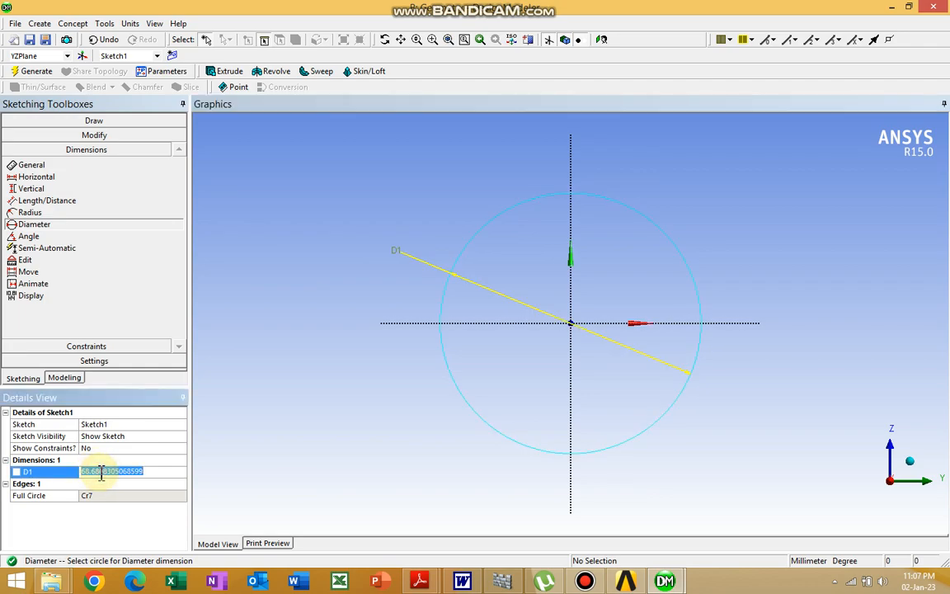
text(75)
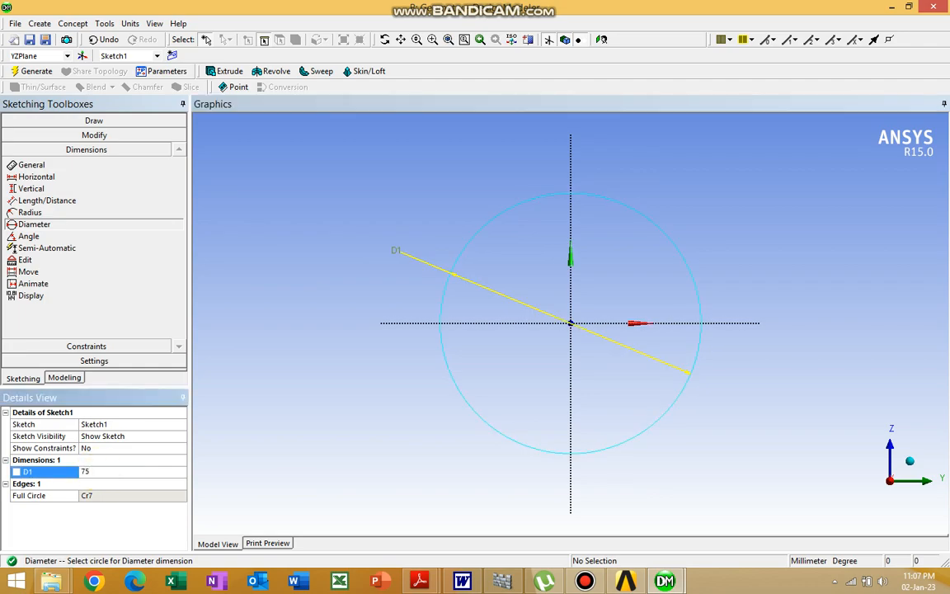
key(Return)
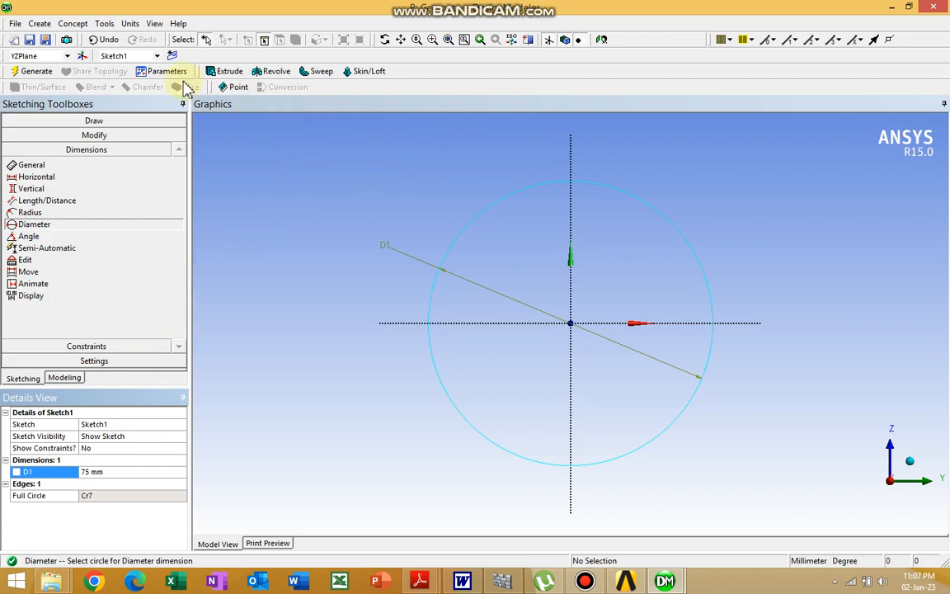
Step: Extrude the circle sketch to a depth of 100 mm and generate the solid cylinder
click(229, 71)
click(94, 434)
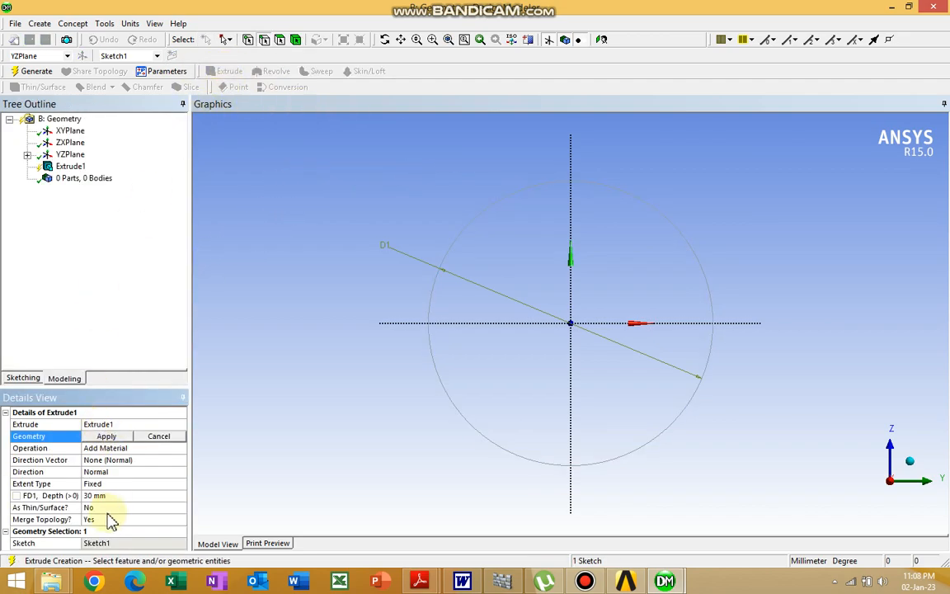
middle_drag(417, 410, 294, 422)
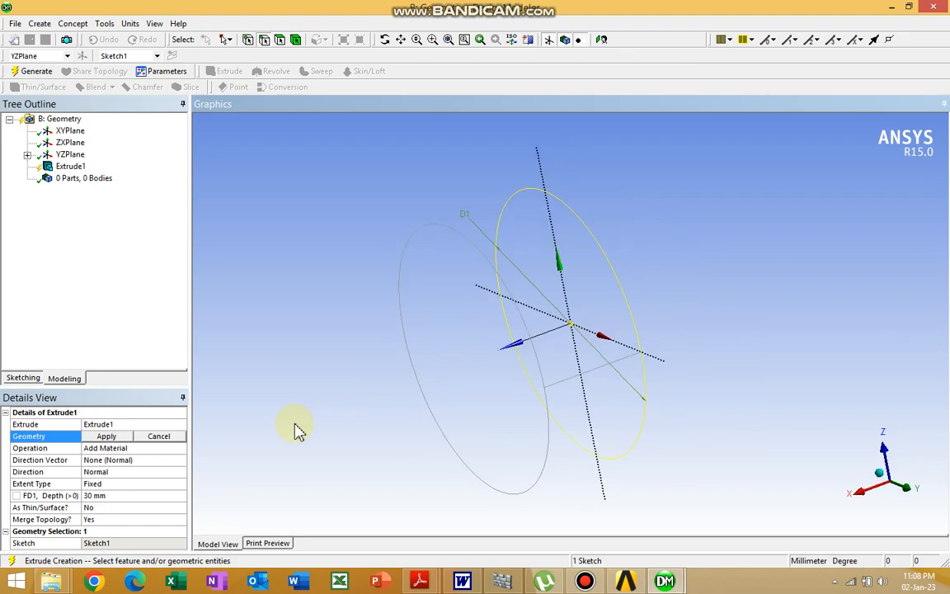
click(107, 495)
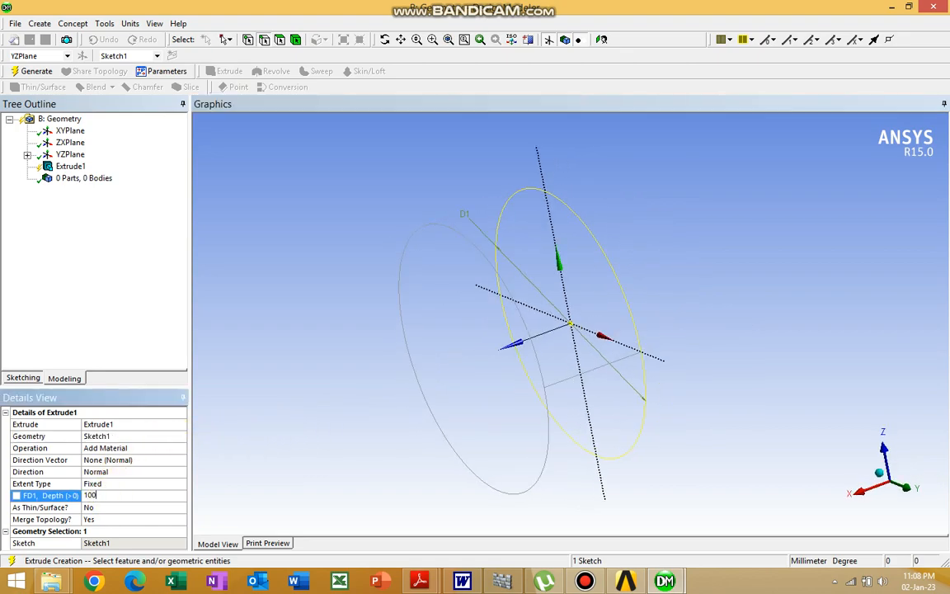
key(Return)
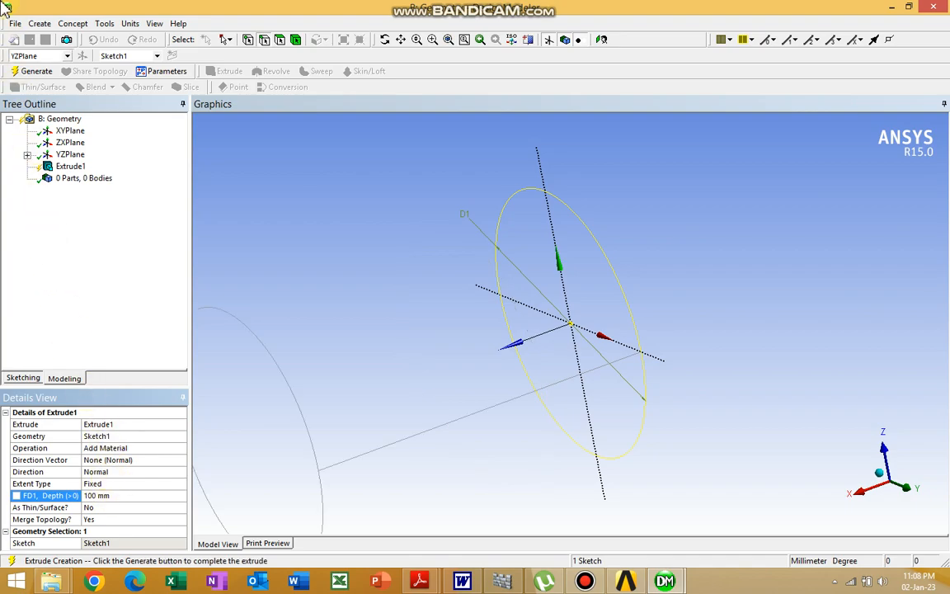
click(33, 71)
middle_drag(335, 168, 670, 191)
middle_drag(441, 216, 520, 239)
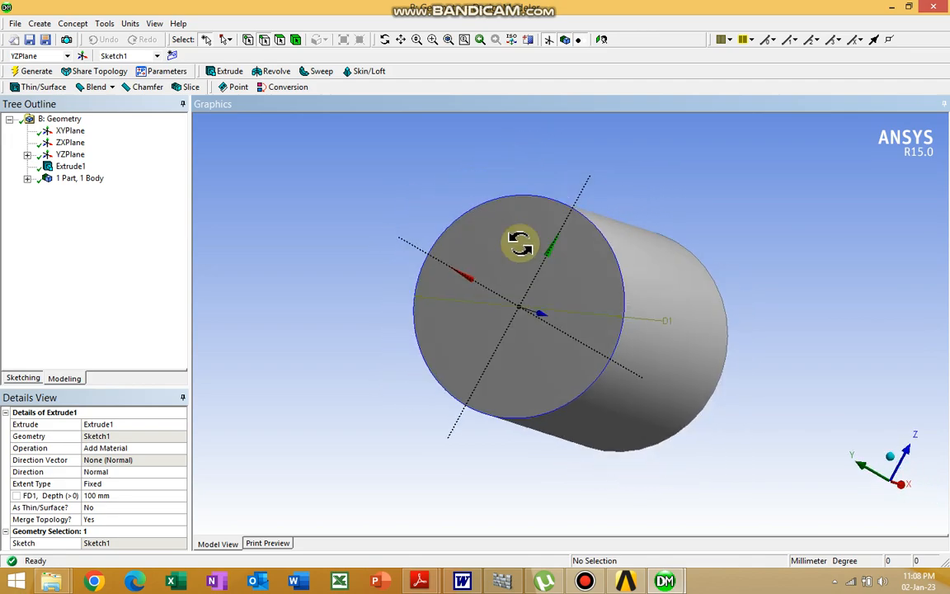
Step: Create a second sketch on the YZPlane and select it for editing
click(75, 155)
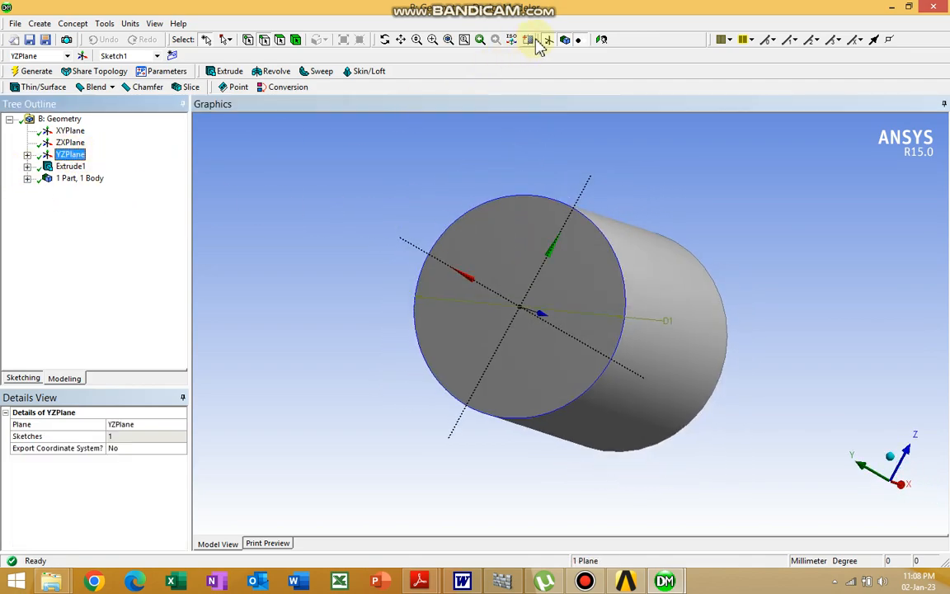
click(602, 40)
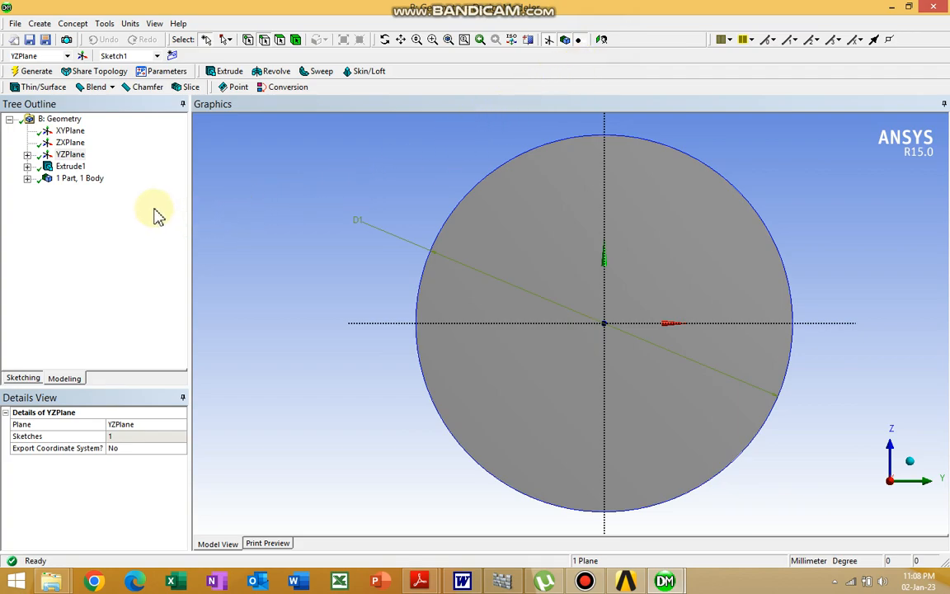
middle_drag(408, 197, 381, 200)
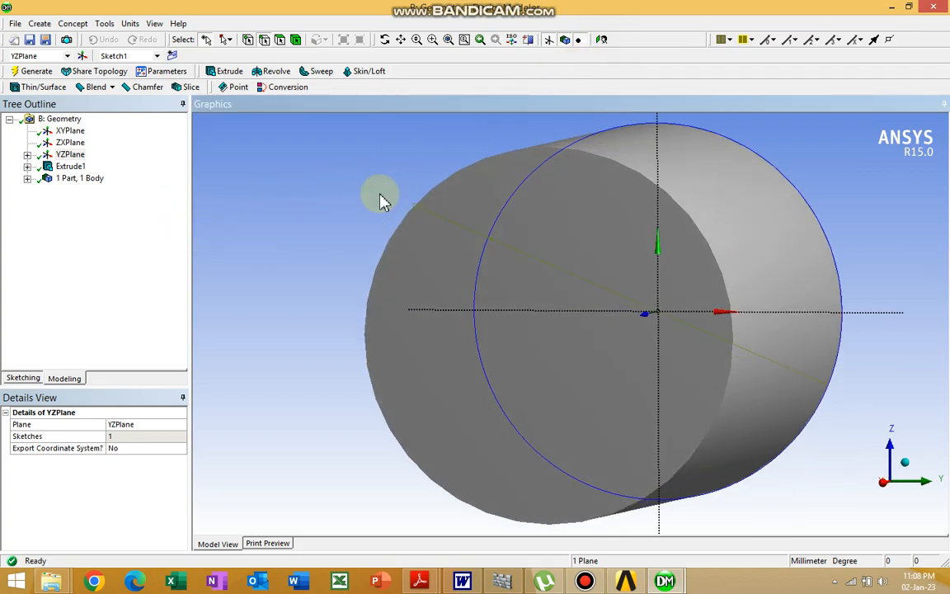
scroll(382, 201, down, 3)
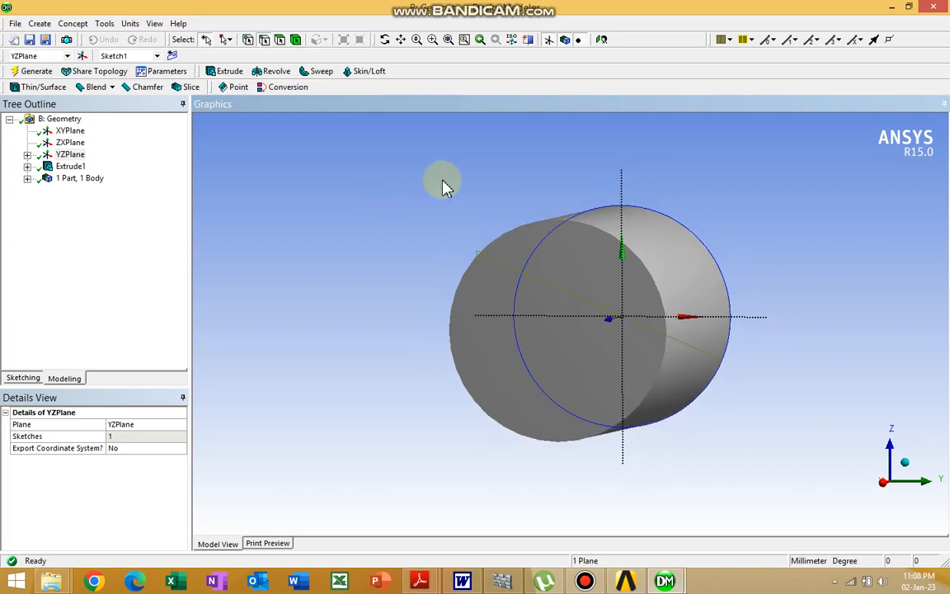
click(172, 56)
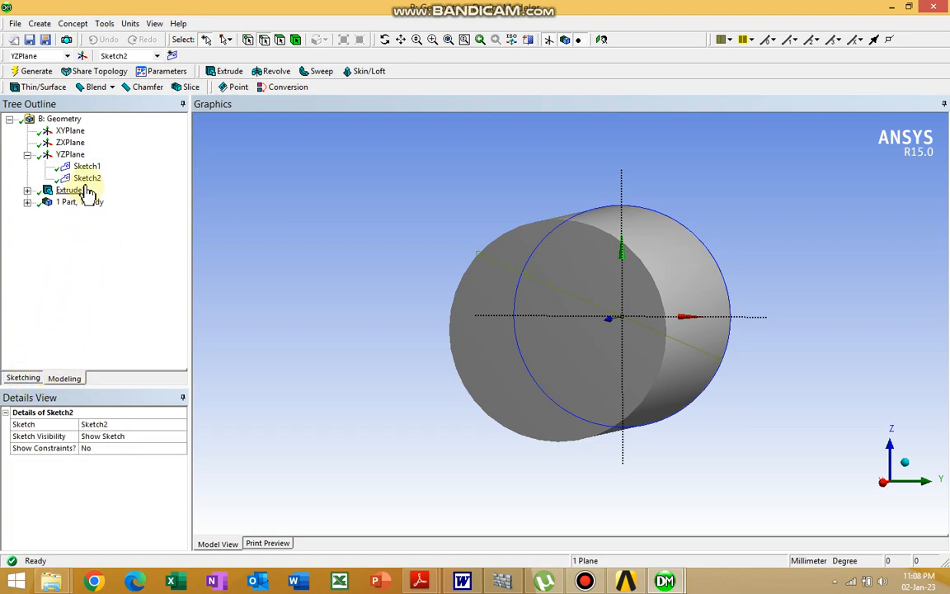
click(87, 179)
Step: Draw four small circles on the cylinder's circular face in the second sketch, one in each quadrant, viewed normal to the plane
click(25, 379)
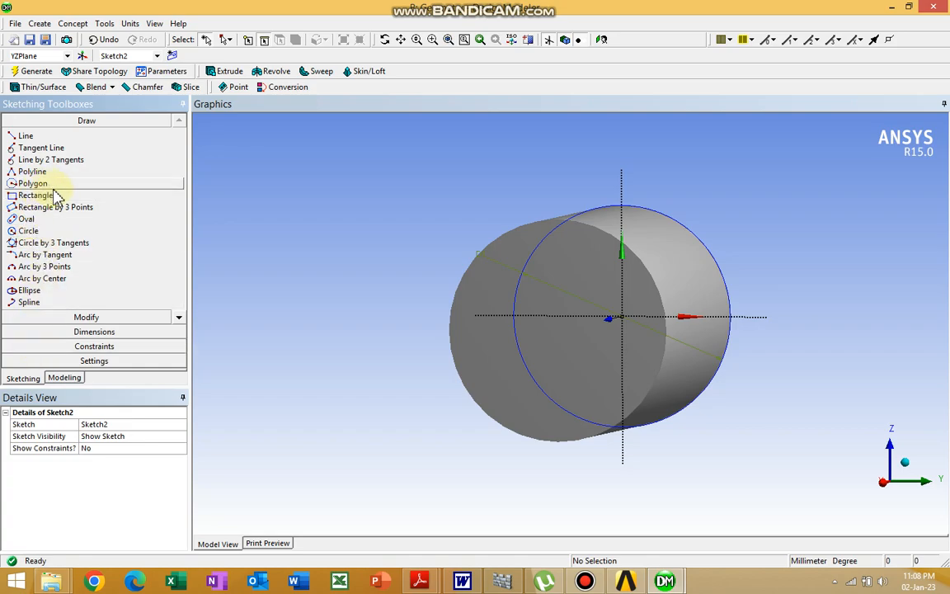
click(37, 231)
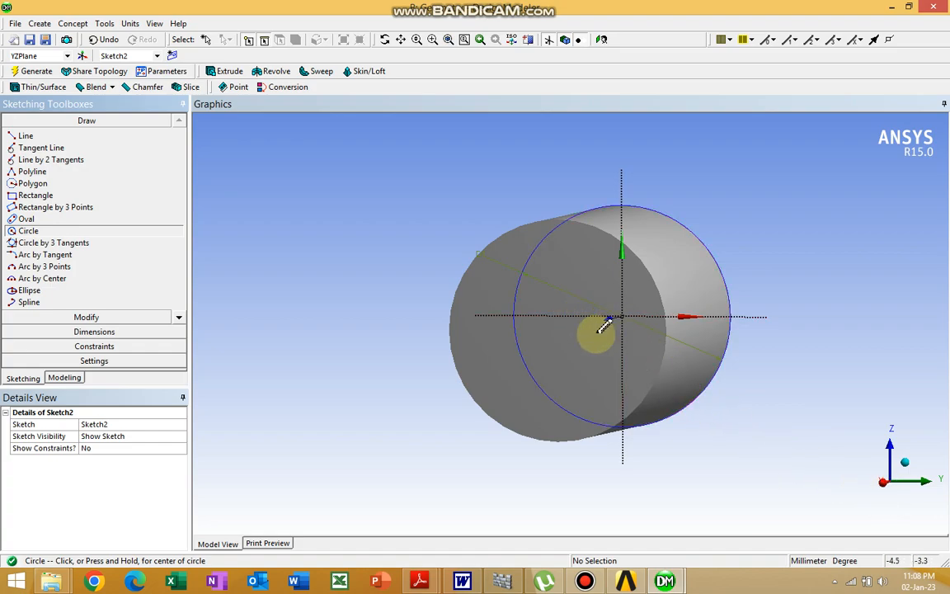
click(882, 491)
click(493, 217)
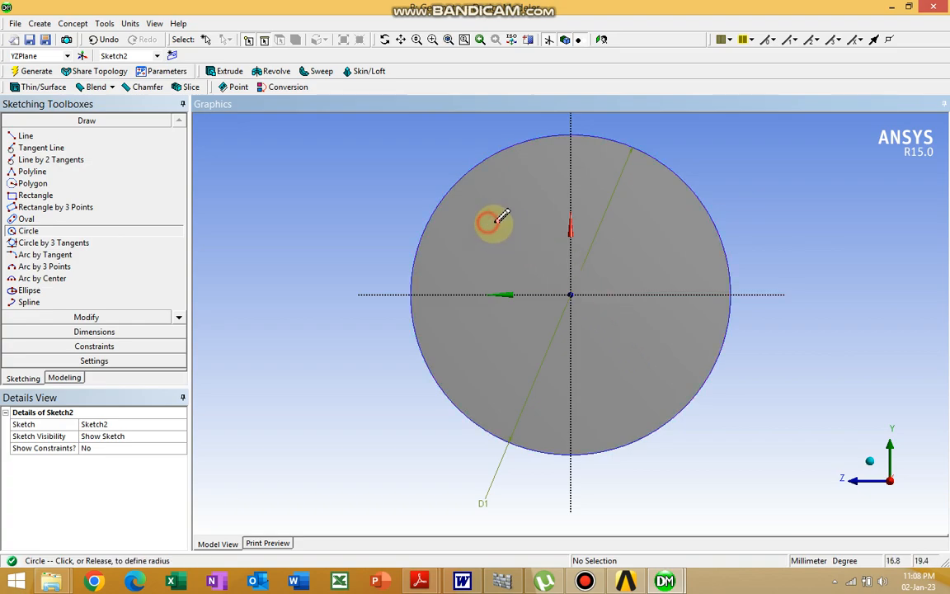
click(509, 235)
click(628, 222)
click(661, 228)
click(495, 345)
click(533, 352)
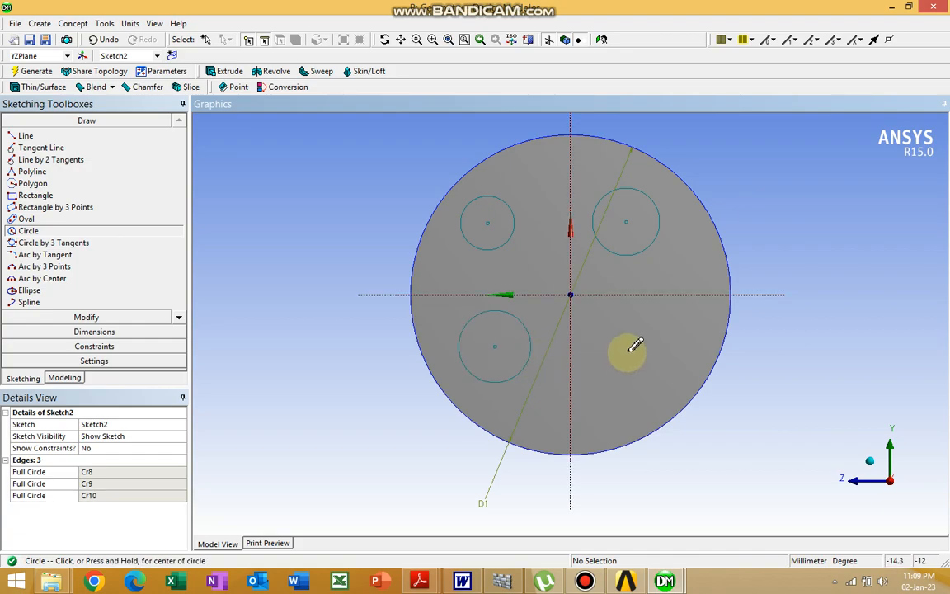
click(628, 335)
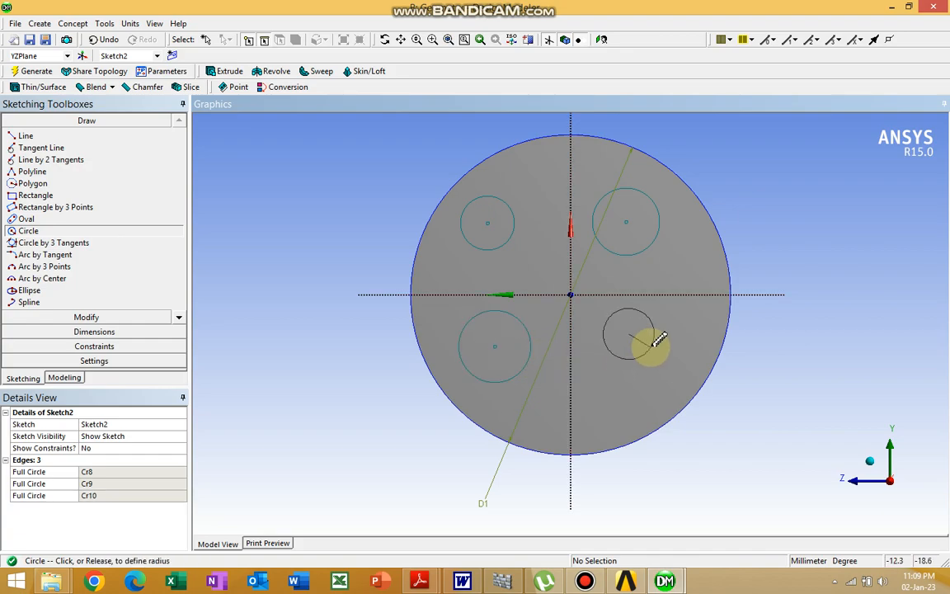
click(659, 342)
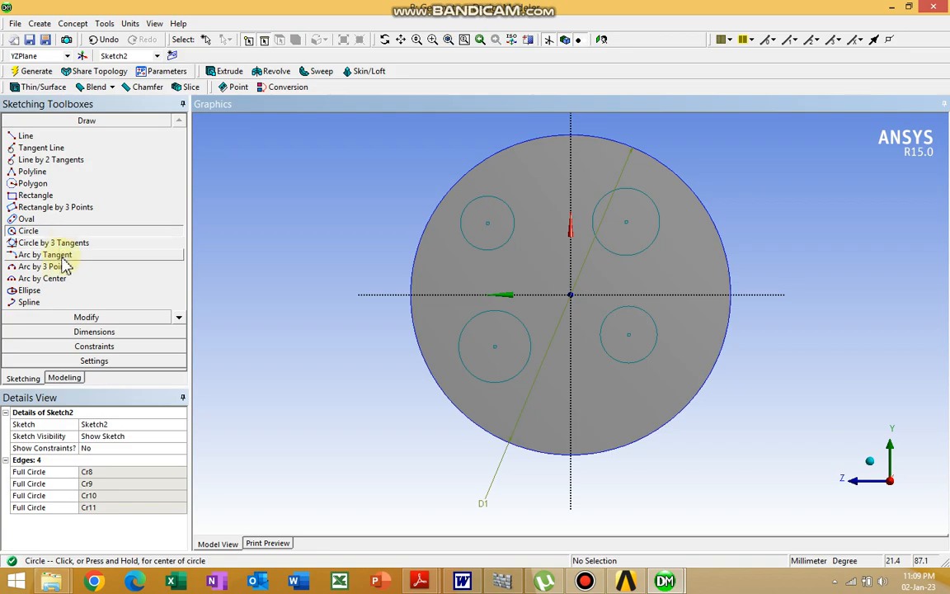
Step: Reposition the lower-right small circle slightly outward and downward with the Drag modify tool
click(99, 317)
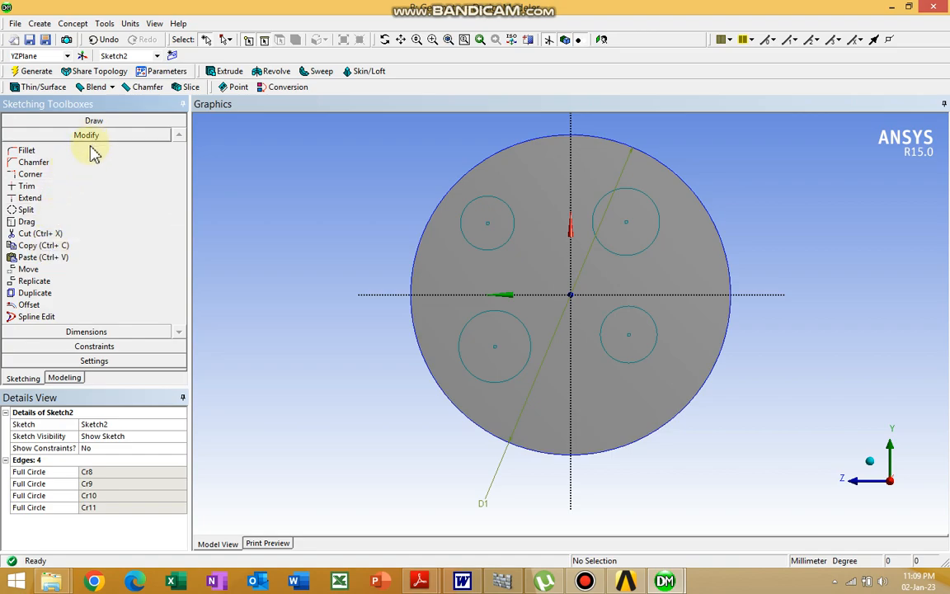
click(31, 270)
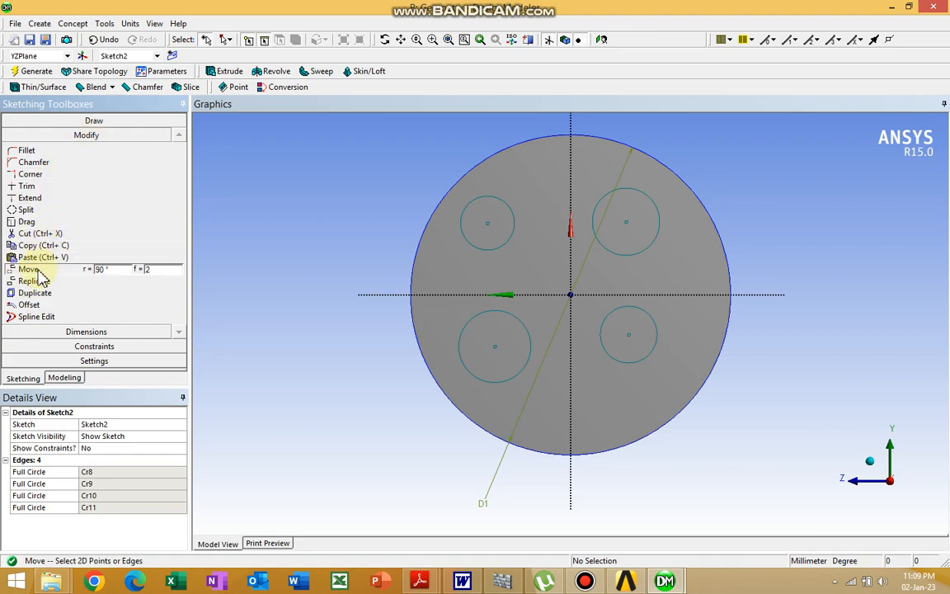
click(27, 221)
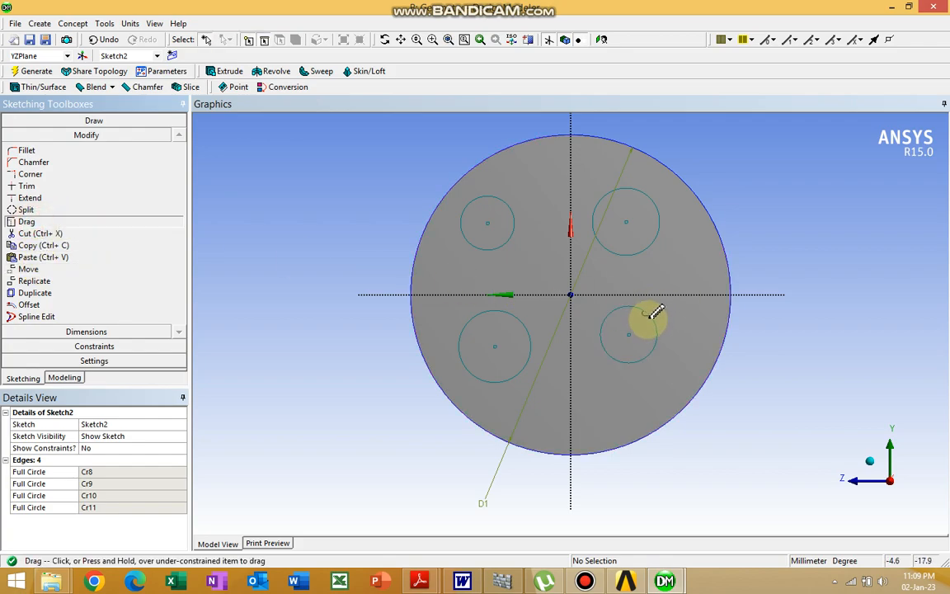
click(653, 324)
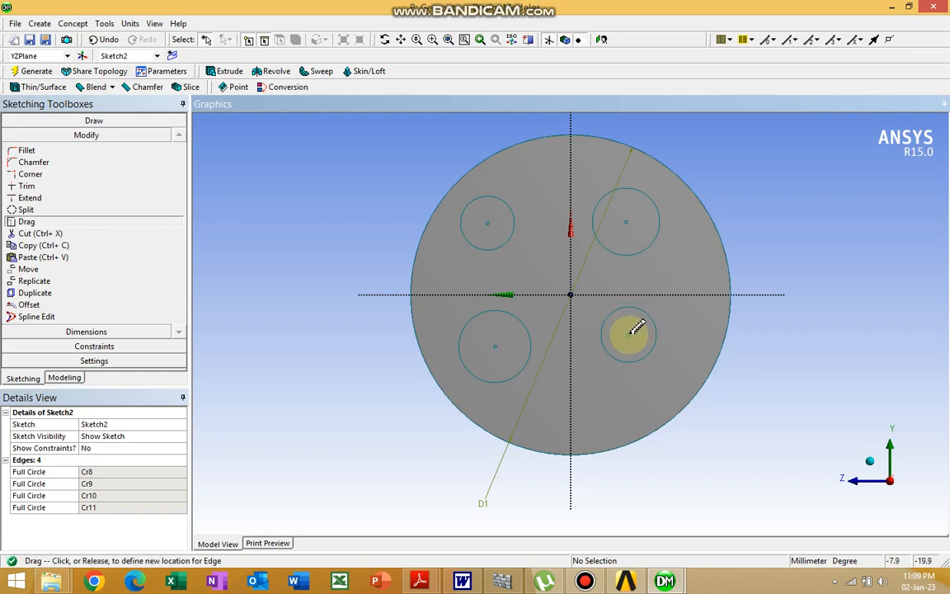
click(657, 339)
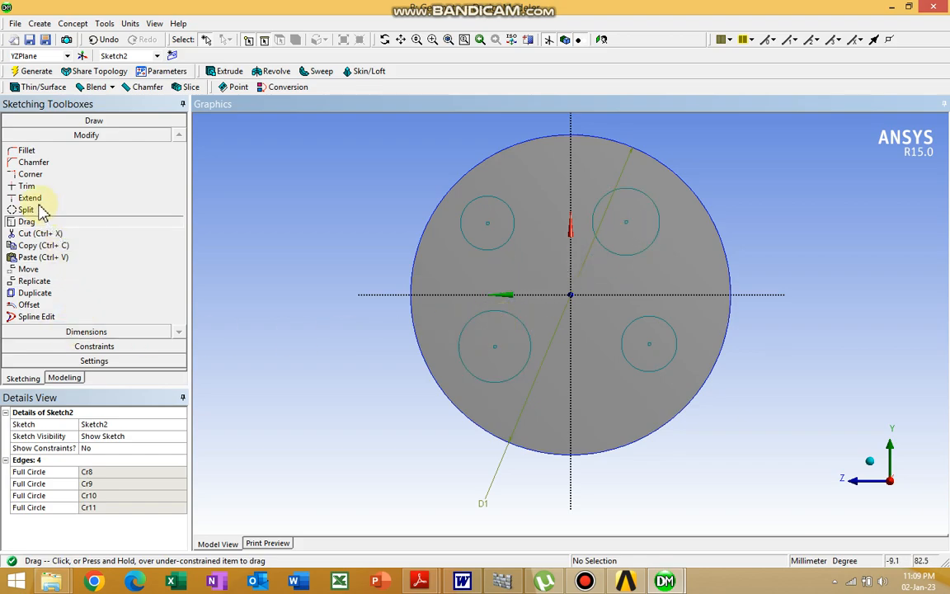
Step: Resize the upper-left, lower-left and upper-right small circles in the second sketch with Drag, making them roughly equal in size
click(520, 312)
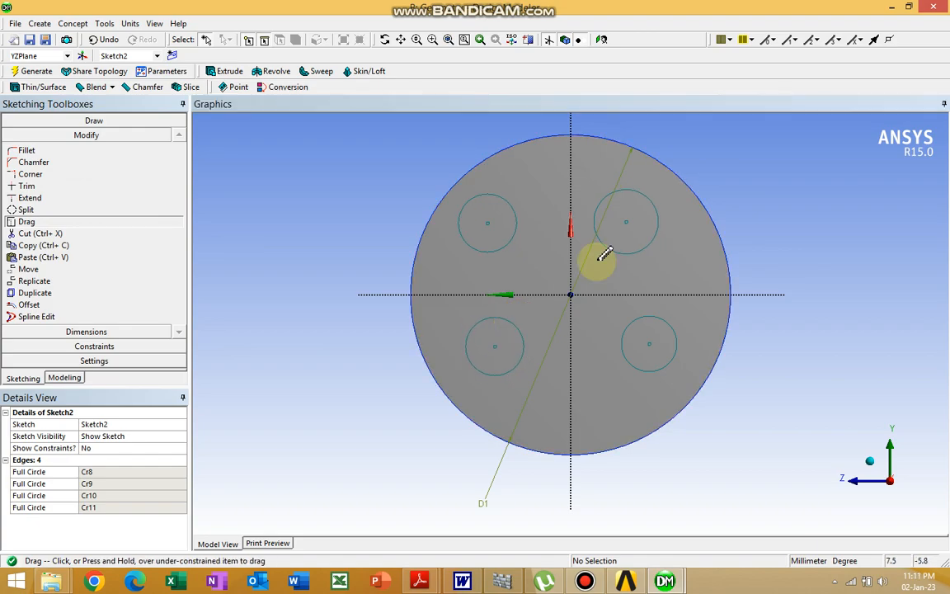
click(651, 193)
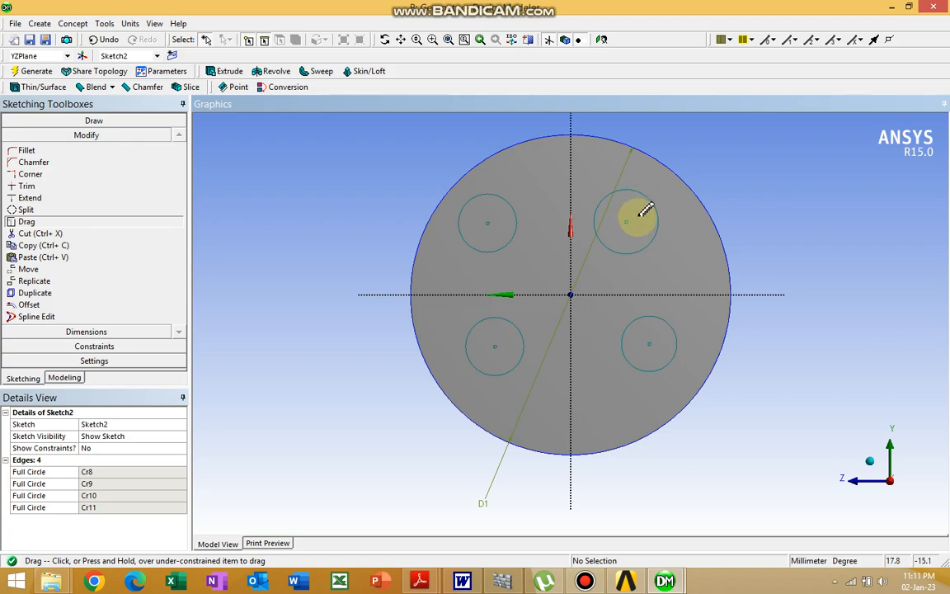
click(647, 202)
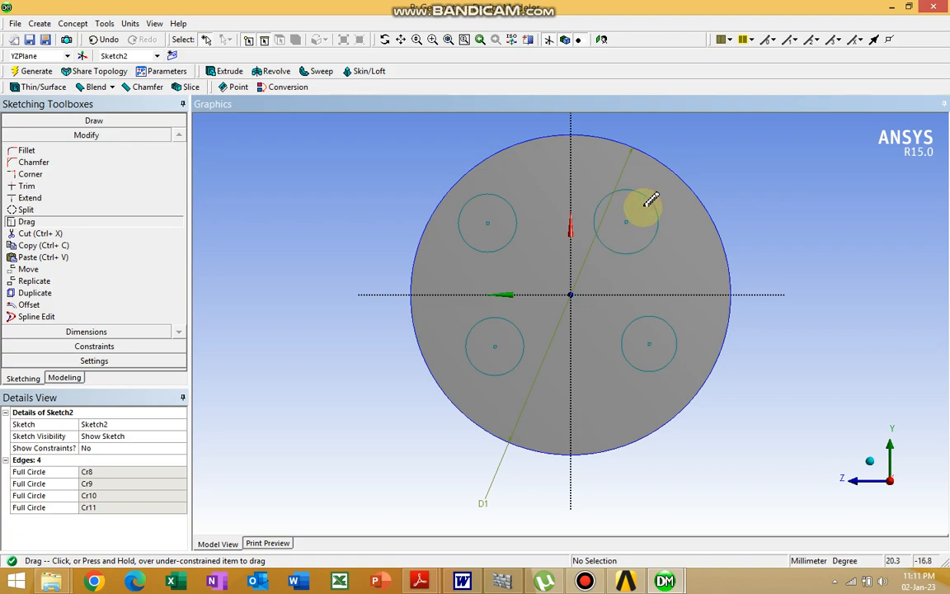
drag(651, 201, 659, 197)
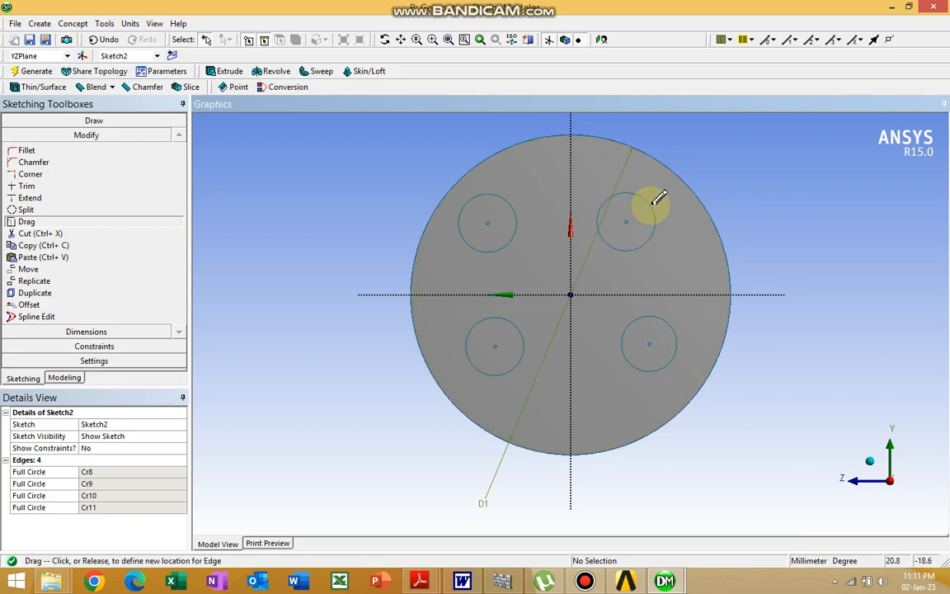
click(43, 221)
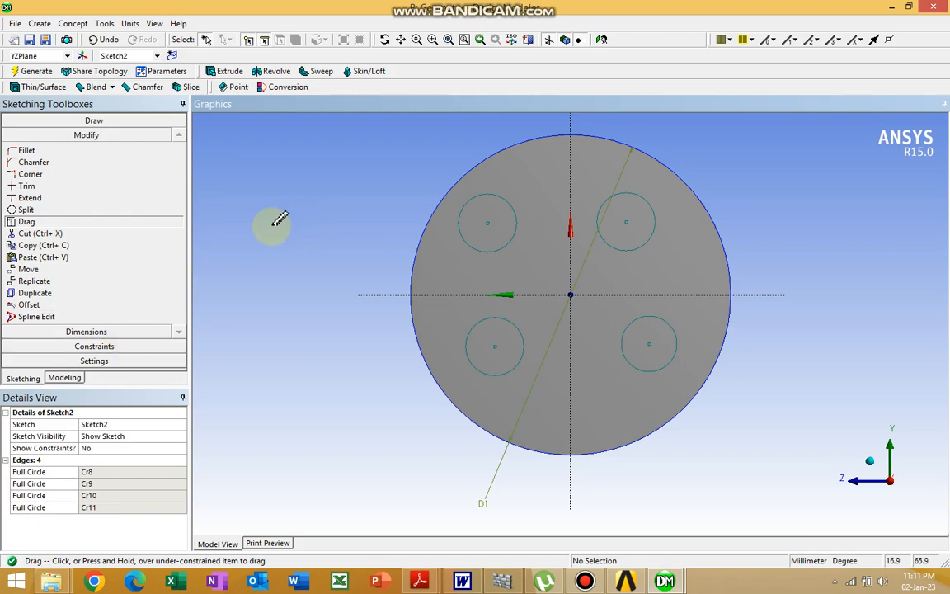
Step: Extrude the four-circle Sketch2 to a depth of 100 mm with Add Material, generate it and check the part's body list
click(66, 379)
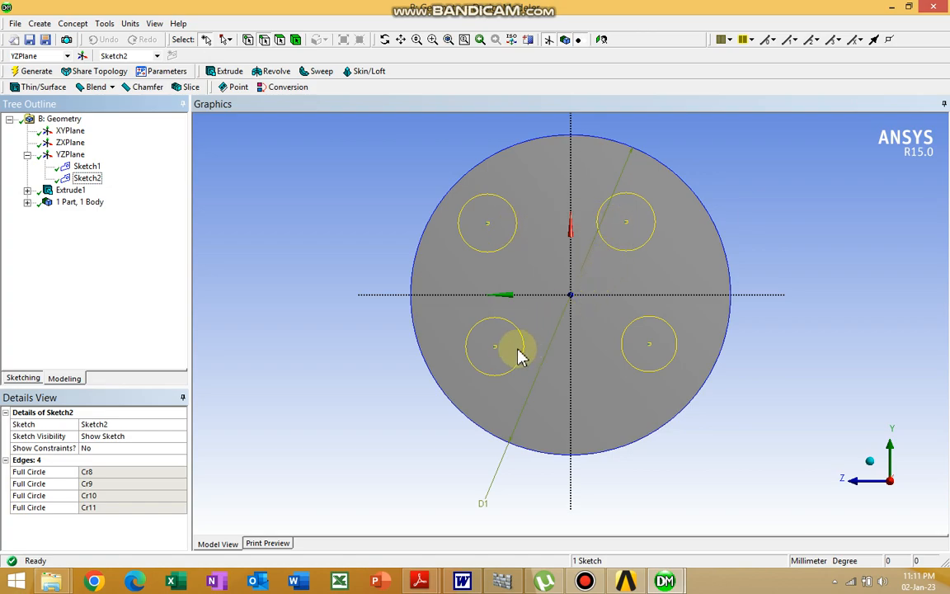
mouse_move(749, 226)
middle_down()
mouse_move(768, 205)
mouse_move(725, 215)
middle_up()
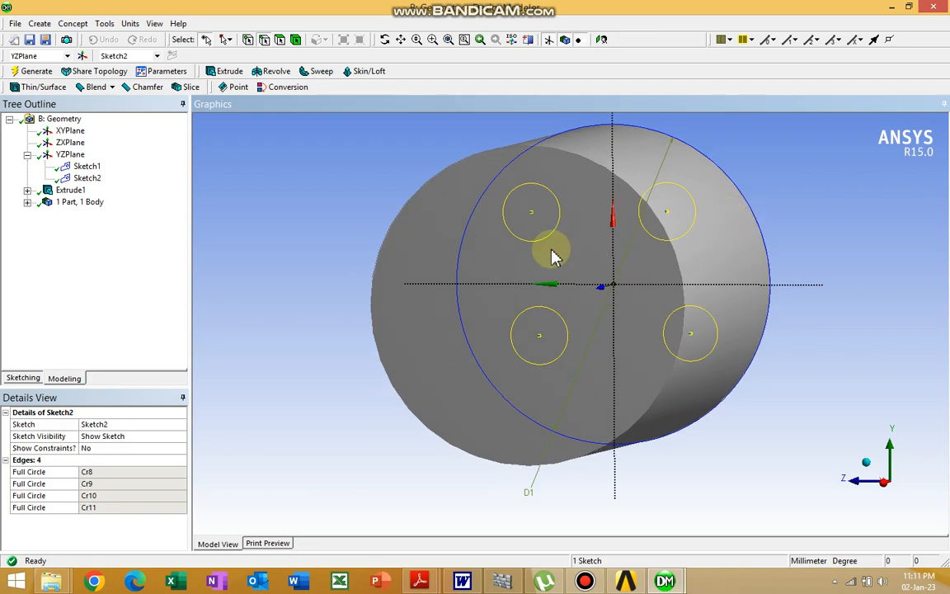
mouse_move(789, 240)
middle_down()
mouse_move(789, 222)
mouse_move(797, 224)
middle_up()
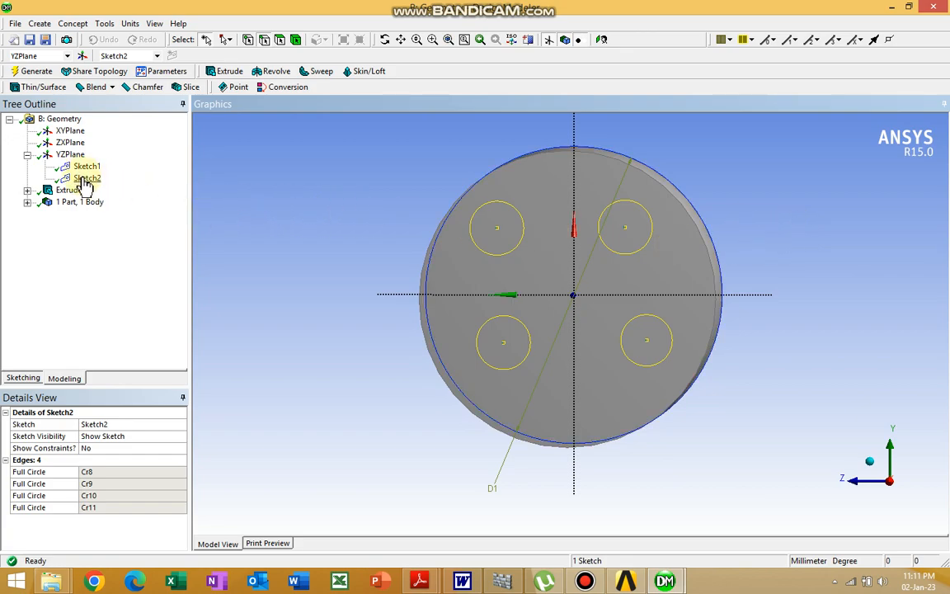
click(233, 72)
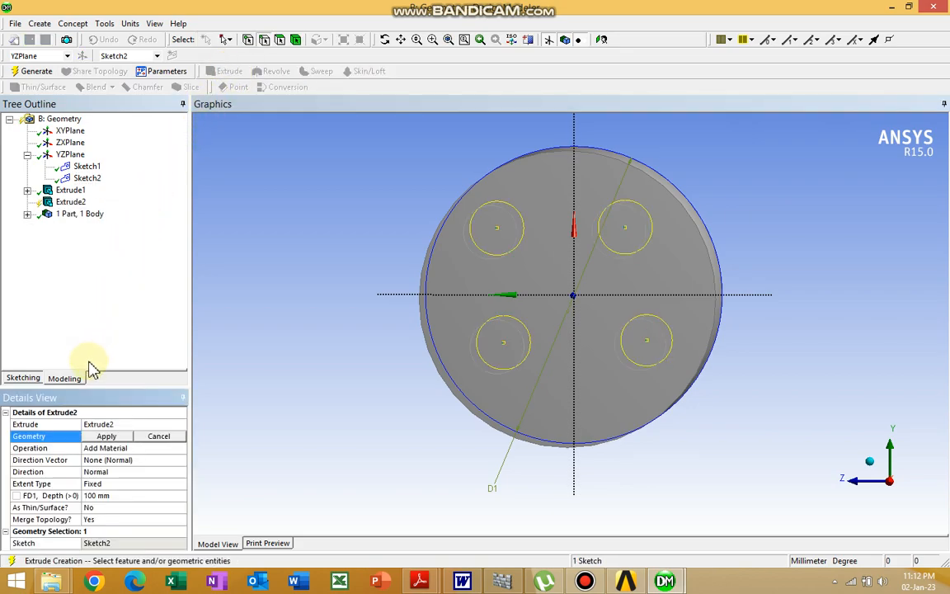
click(91, 181)
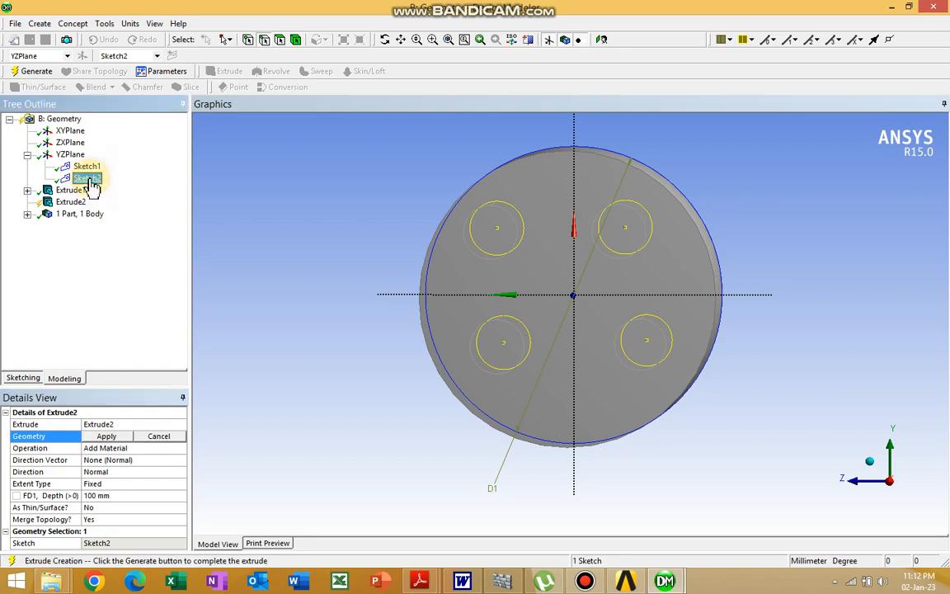
click(119, 437)
middle_drag(366, 322, 278, 333)
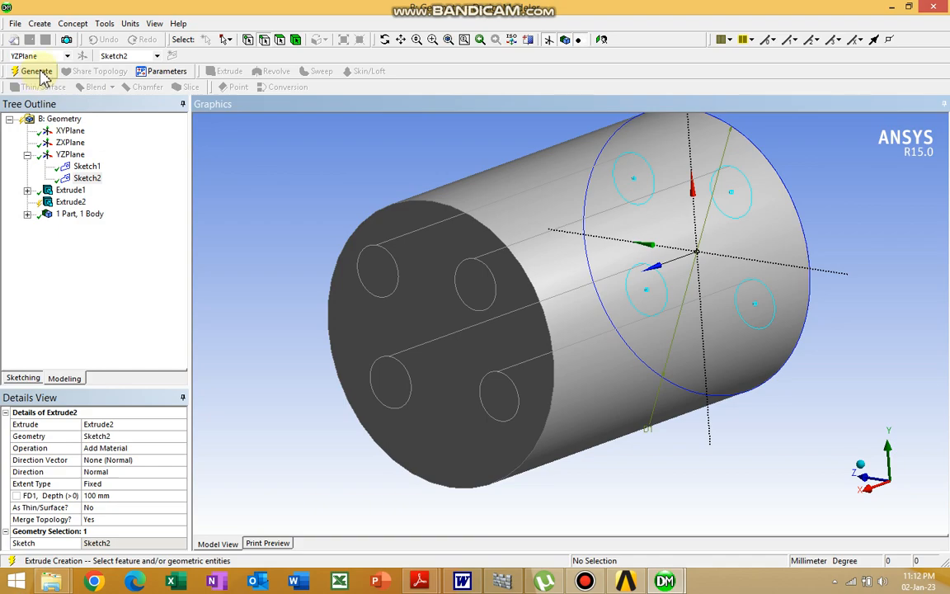
click(36, 72)
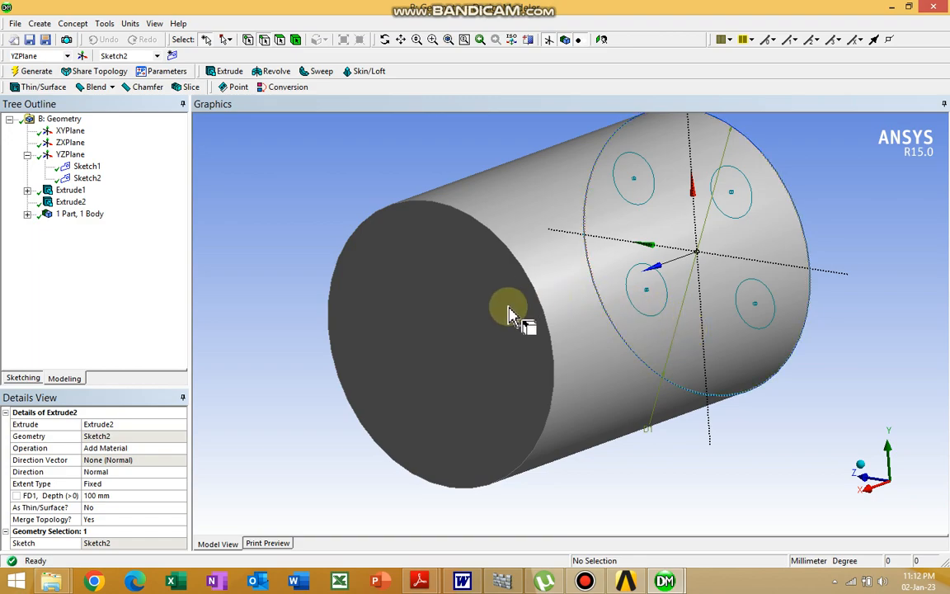
click(45, 217)
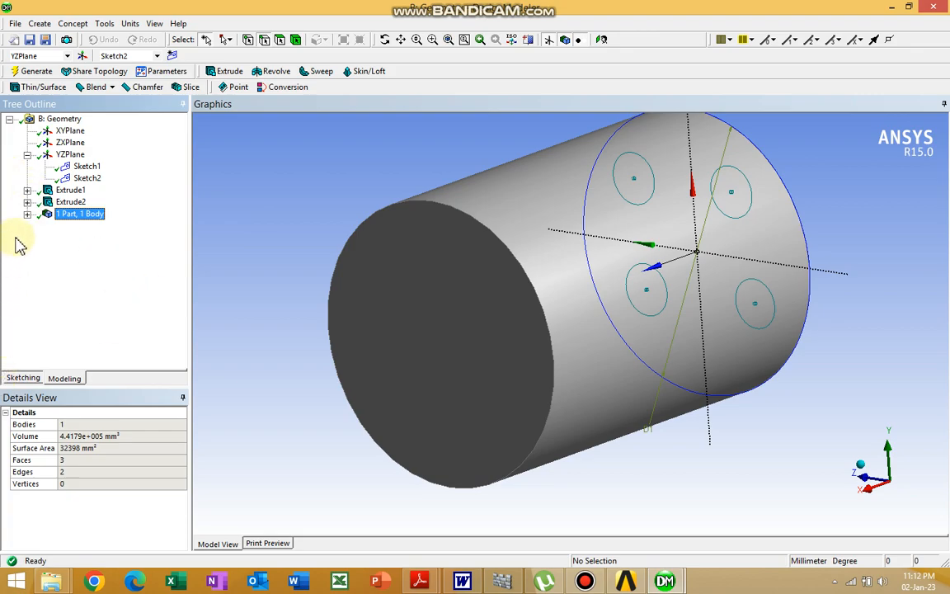
click(27, 215)
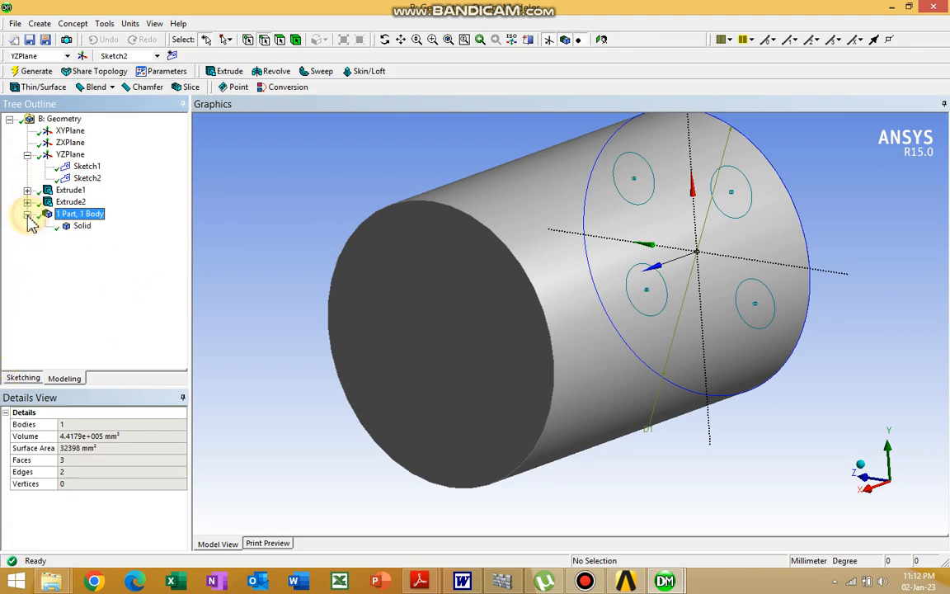
Step: Edit the second extrusion to use the Add Frozen operation and regenerate the model
click(76, 202)
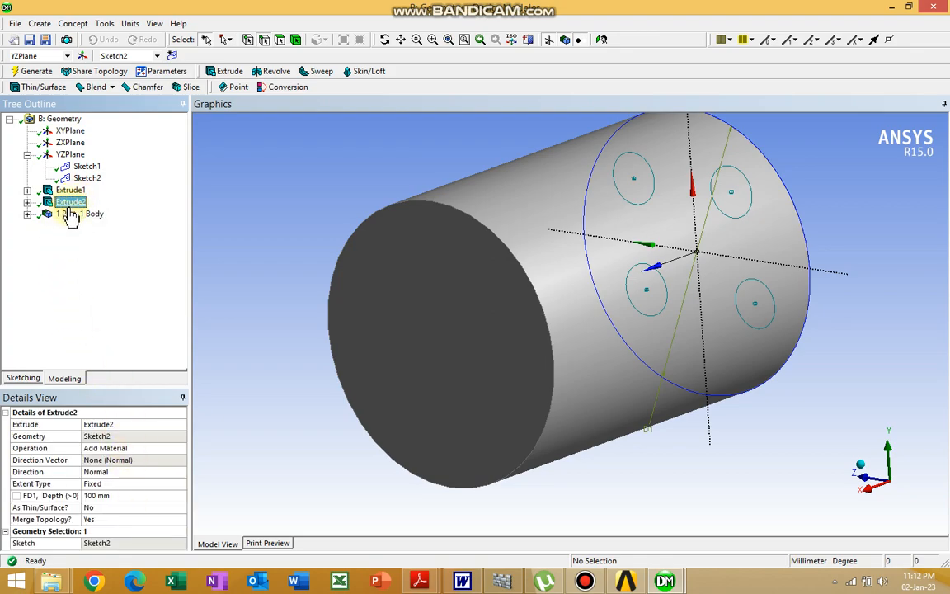
right_click(74, 204)
click(97, 208)
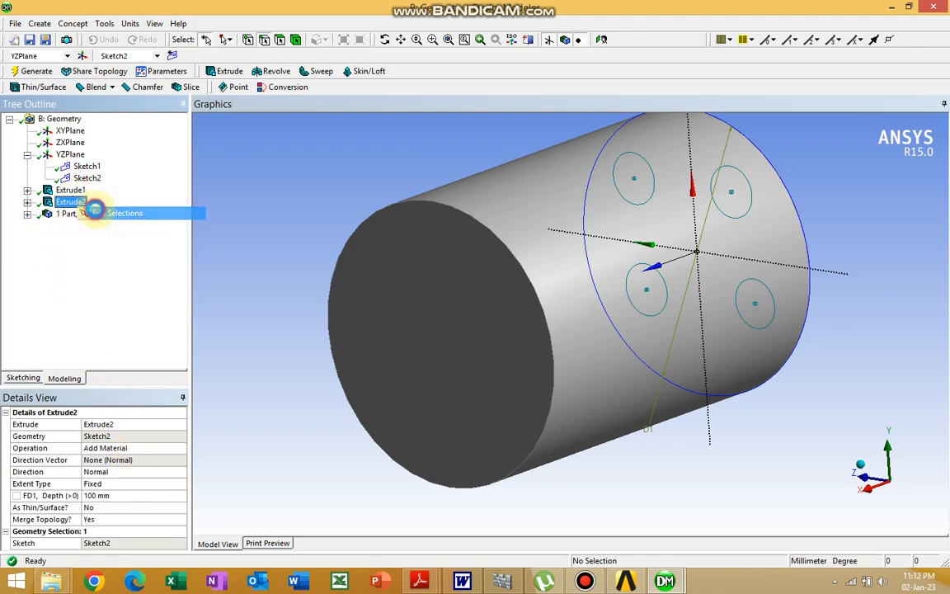
click(175, 451)
click(179, 450)
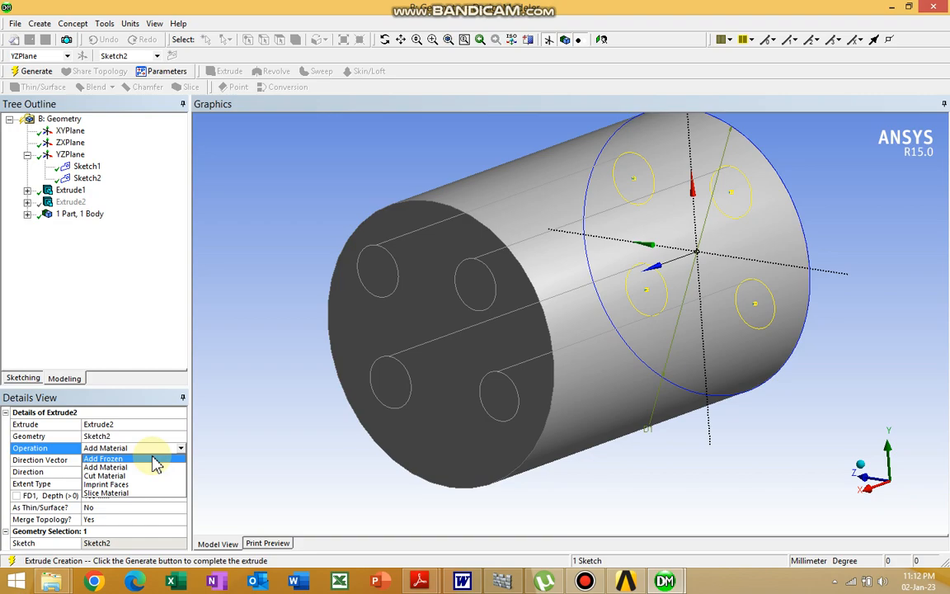
click(156, 458)
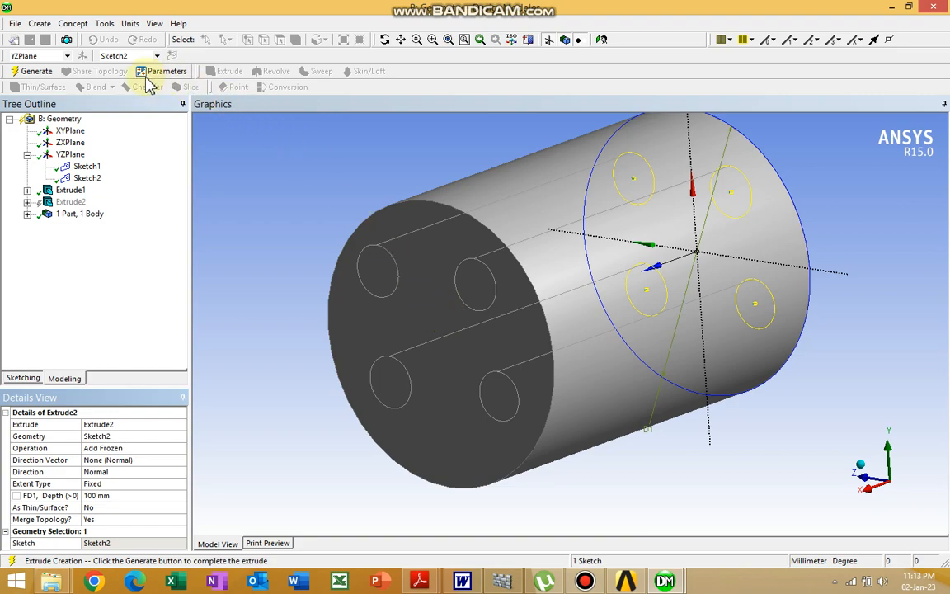
click(35, 72)
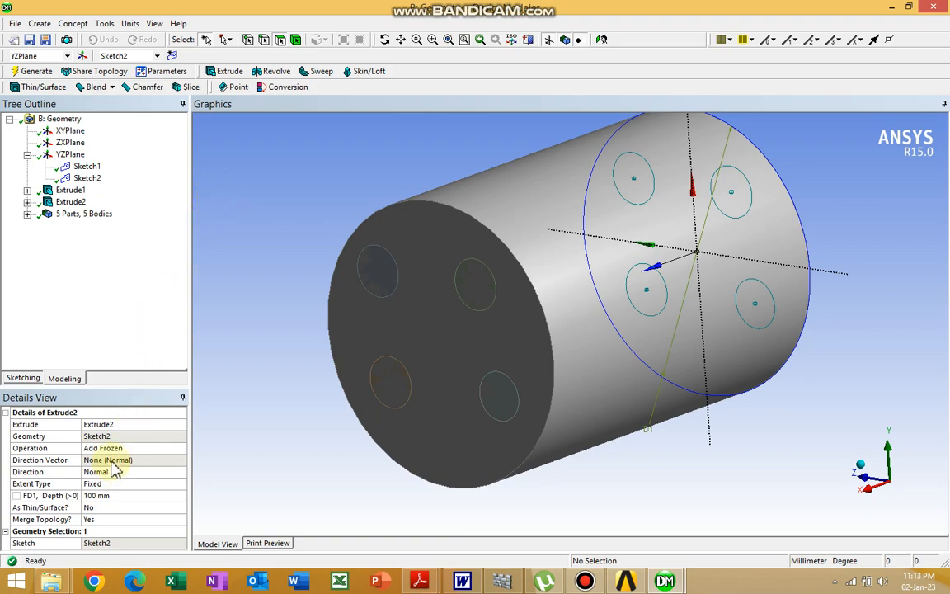
Step: Examine the separate solid bodies by highlighting the main cylinder and the small cylinders, including in the YZ view
click(27, 214)
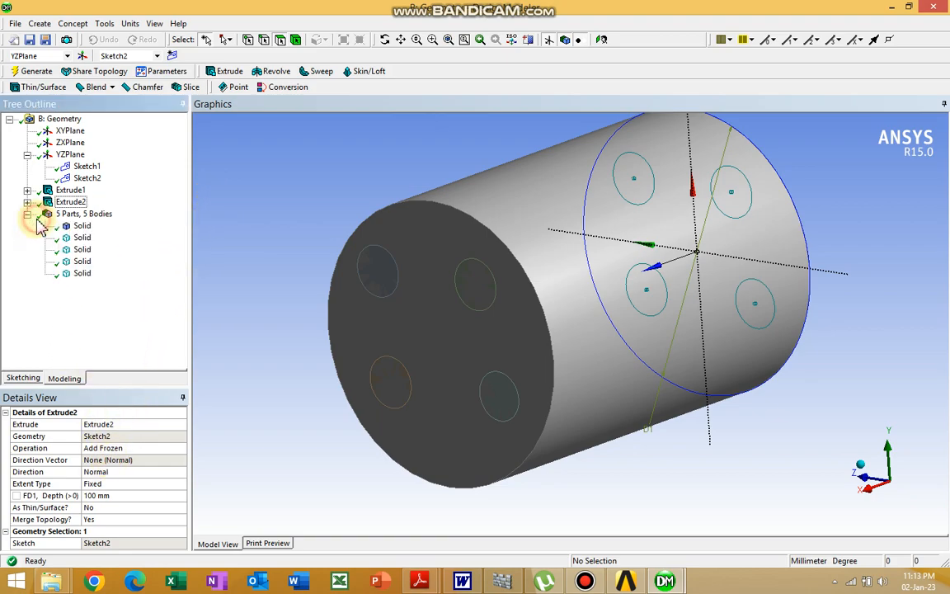
click(73, 229)
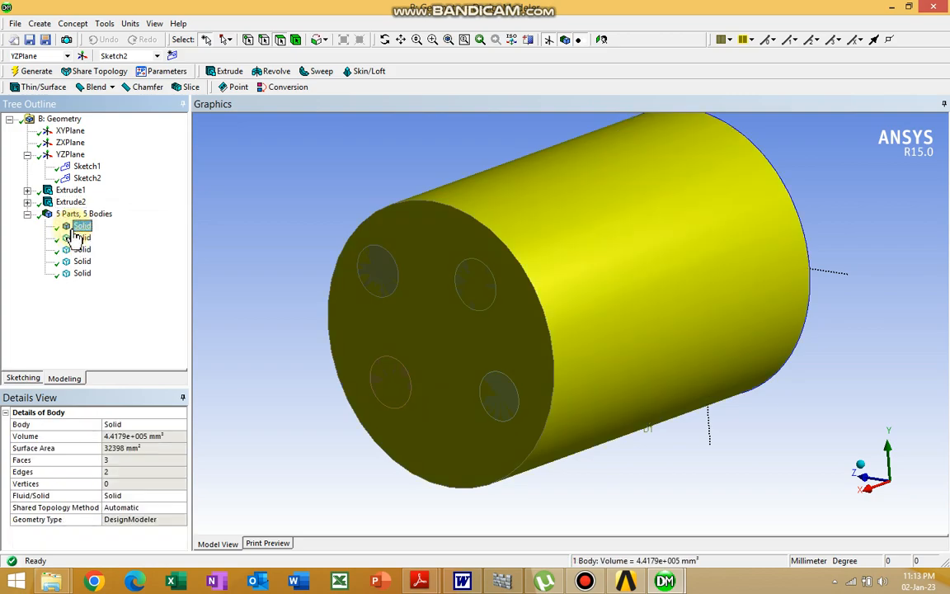
click(81, 238)
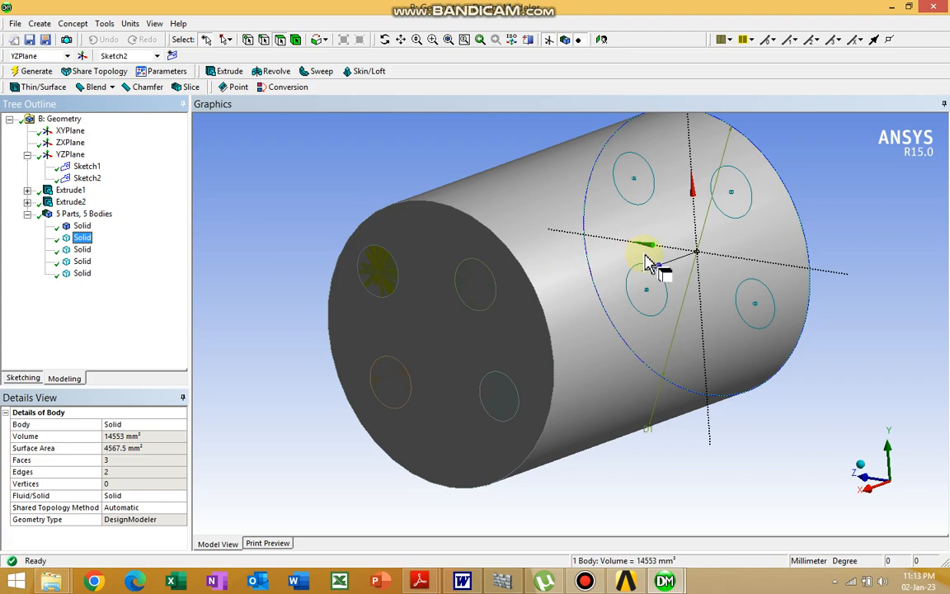
click(663, 276)
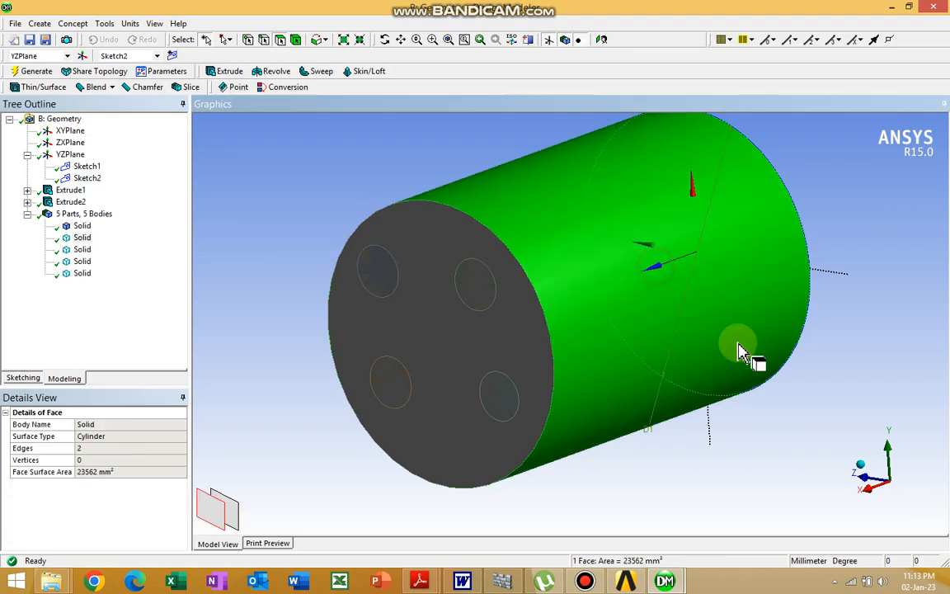
click(871, 495)
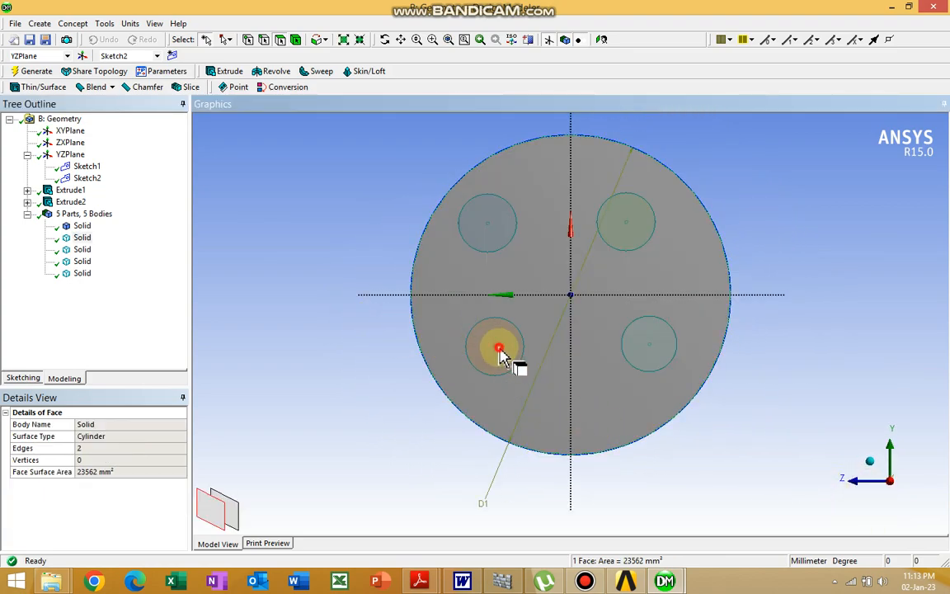
click(499, 350)
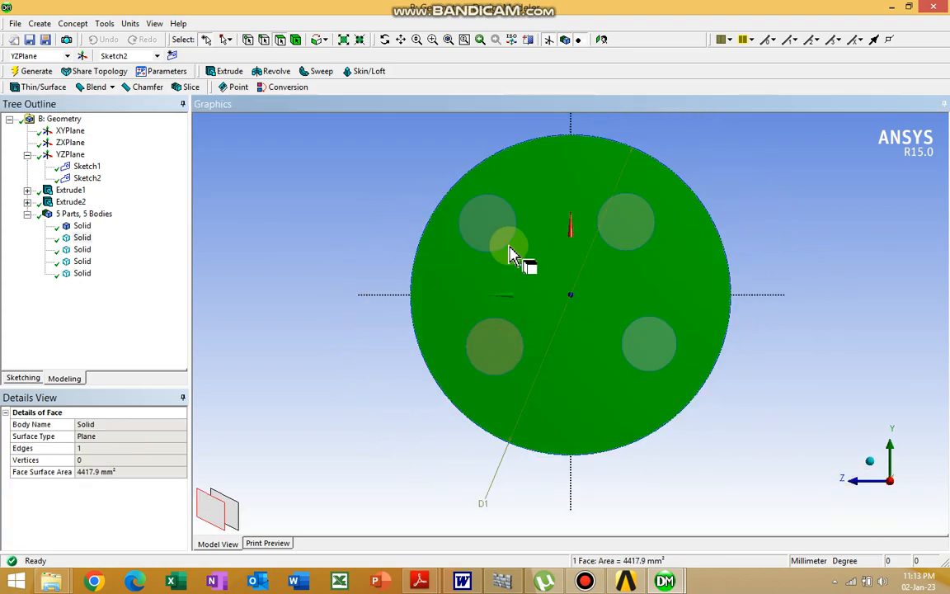
click(82, 250)
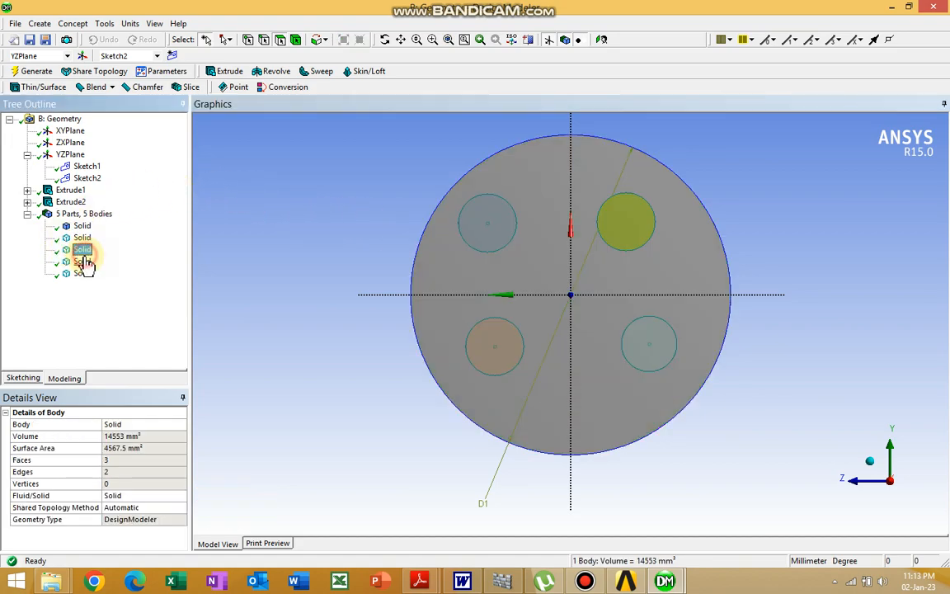
click(83, 261)
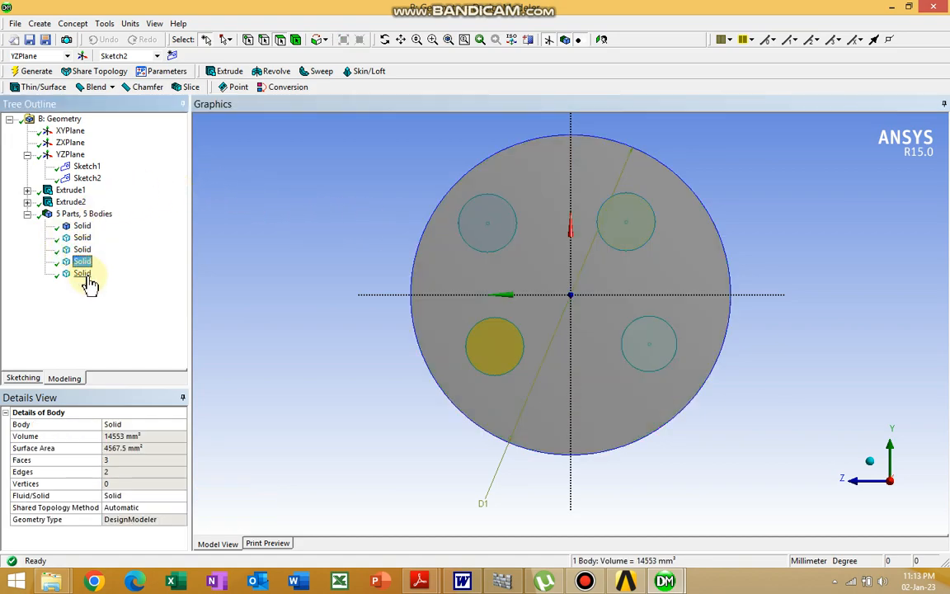
click(83, 238)
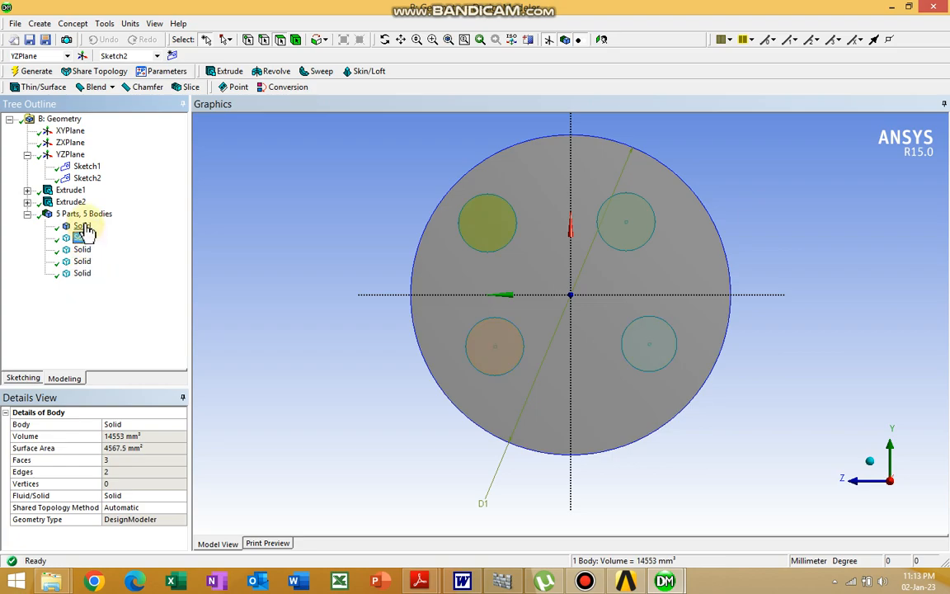
Step: Turn Frozen Body Transparency off and back on, comparing how the small cylinders display inside the main cylinder
click(154, 25)
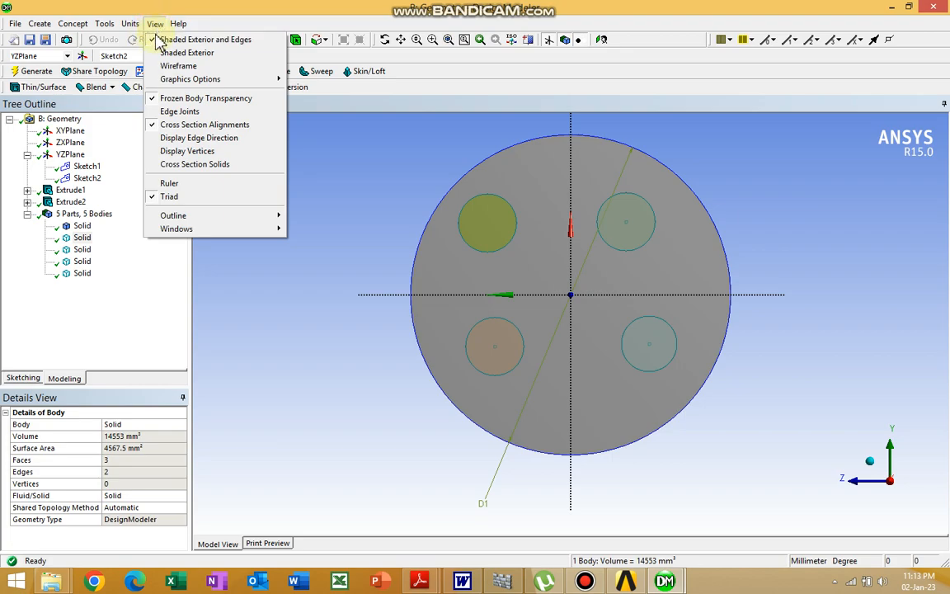
click(201, 105)
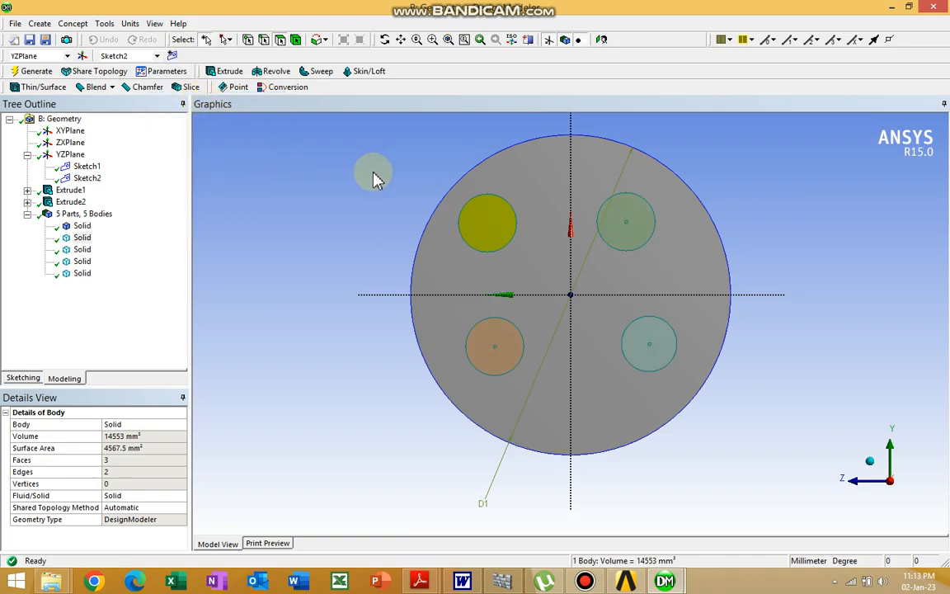
middle_drag(375, 180, 302, 193)
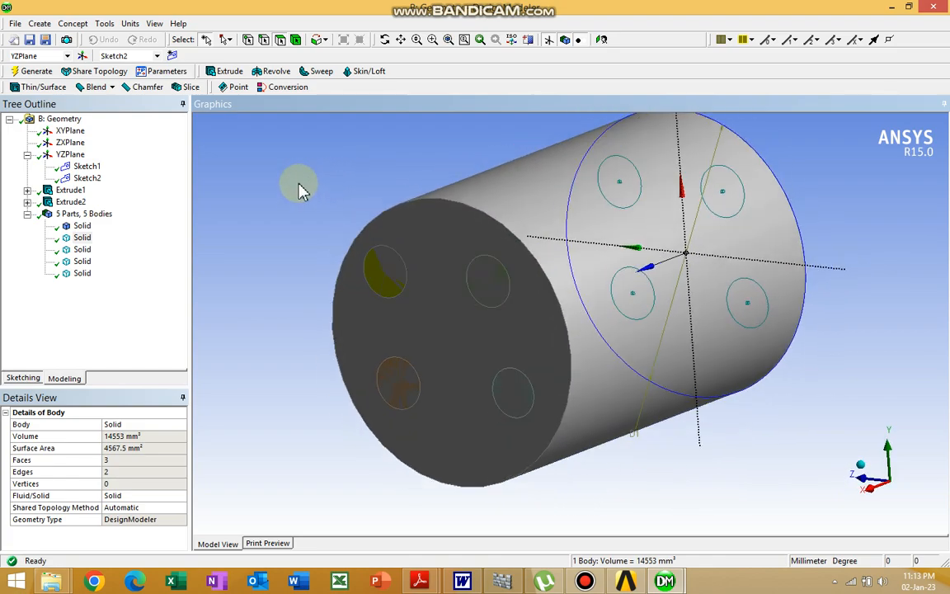
click(156, 23)
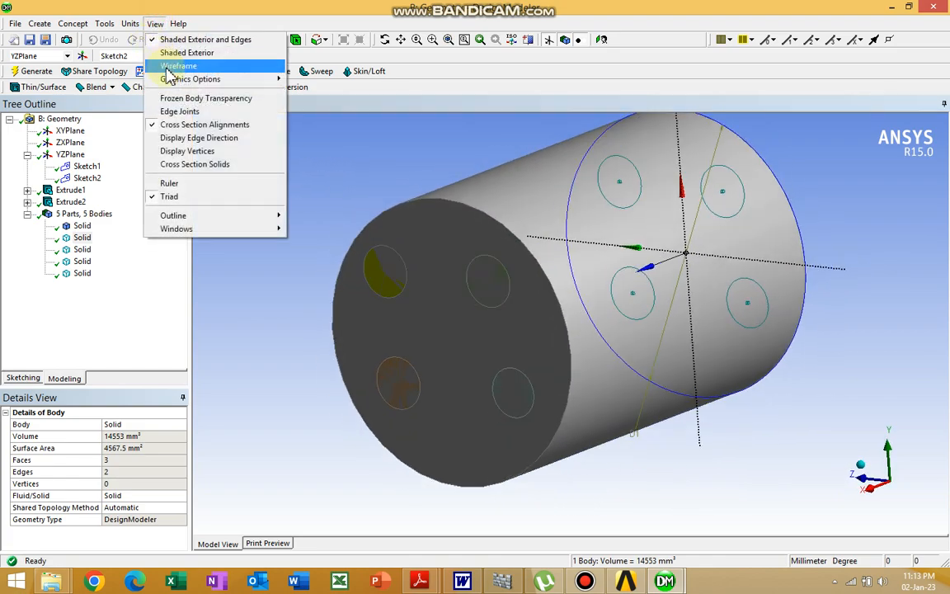
click(175, 98)
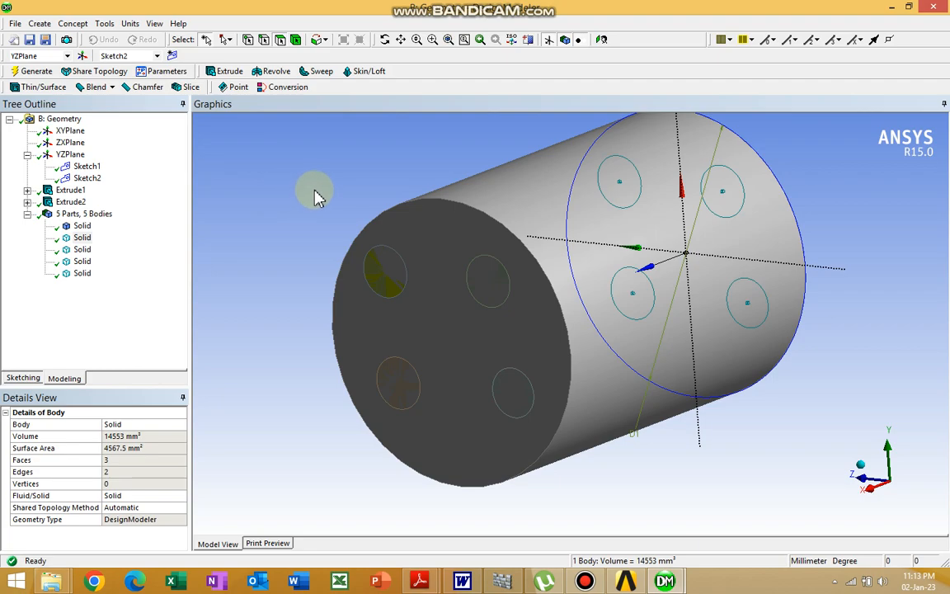
mouse_move(315, 195)
middle_down()
mouse_move(255, 186)
mouse_move(388, 165)
mouse_move(464, 190)
mouse_move(397, 186)
mouse_move(248, 203)
mouse_move(309, 227)
middle_up()
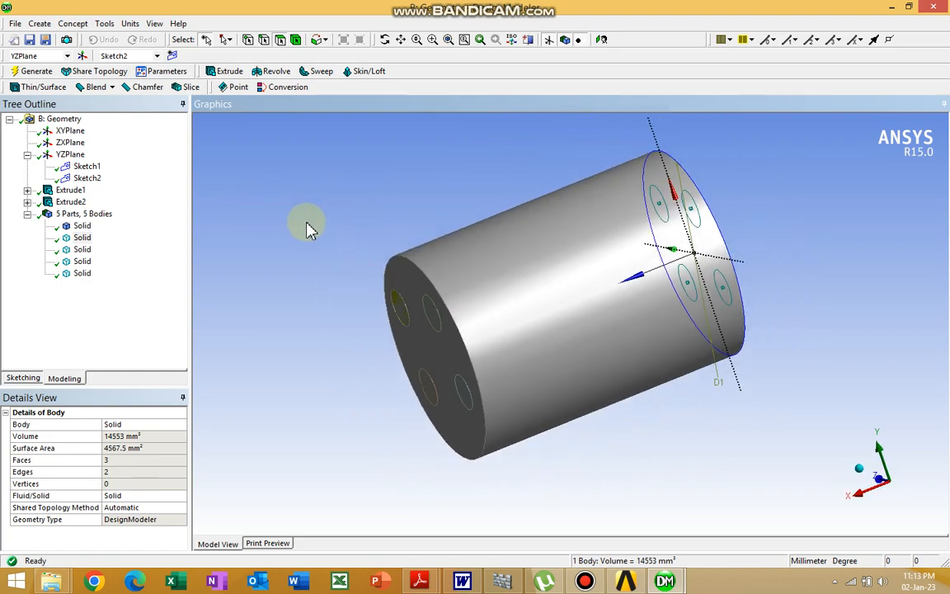
Step: Review the display options with Shaded Exterior and Edges kept, deselect the body and examine the cylinder in the YZ view
click(155, 24)
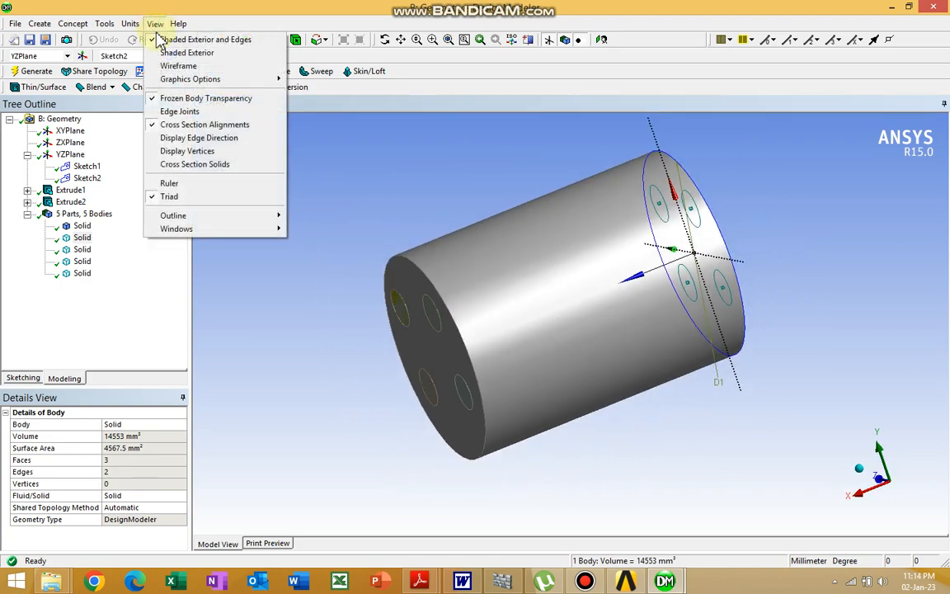
click(177, 40)
click(152, 24)
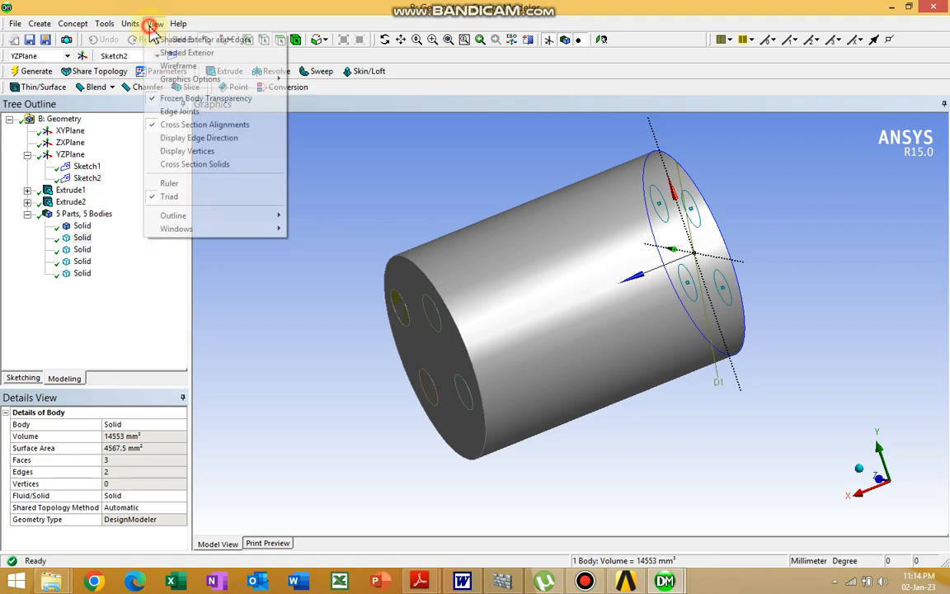
mouse_move(168, 80)
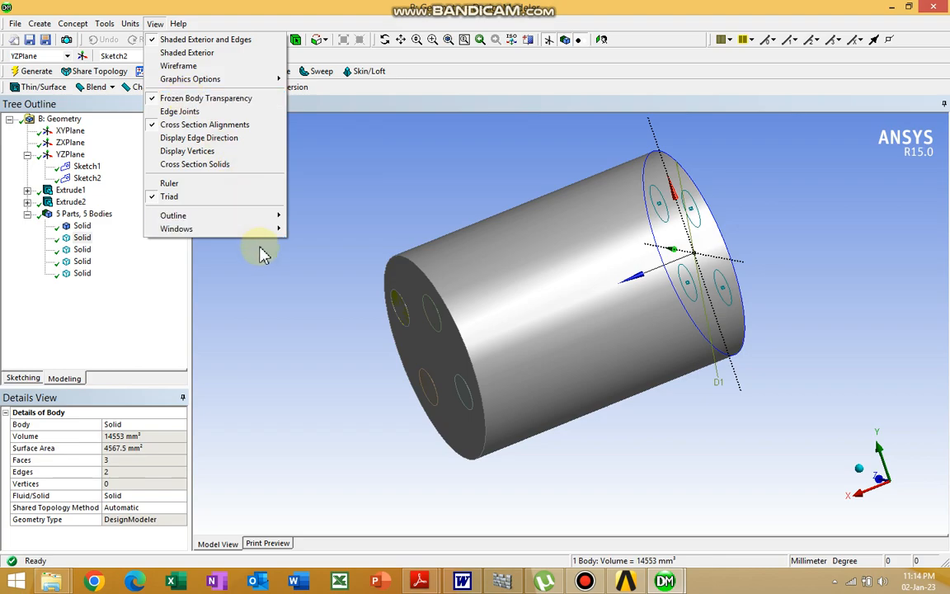
click(283, 279)
middle_drag(283, 278, 449, 311)
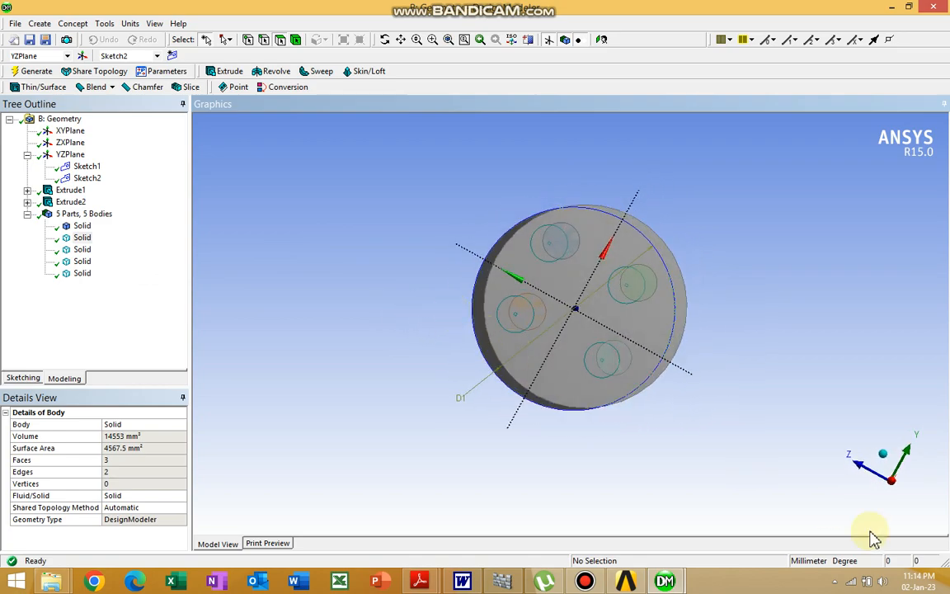
click(896, 484)
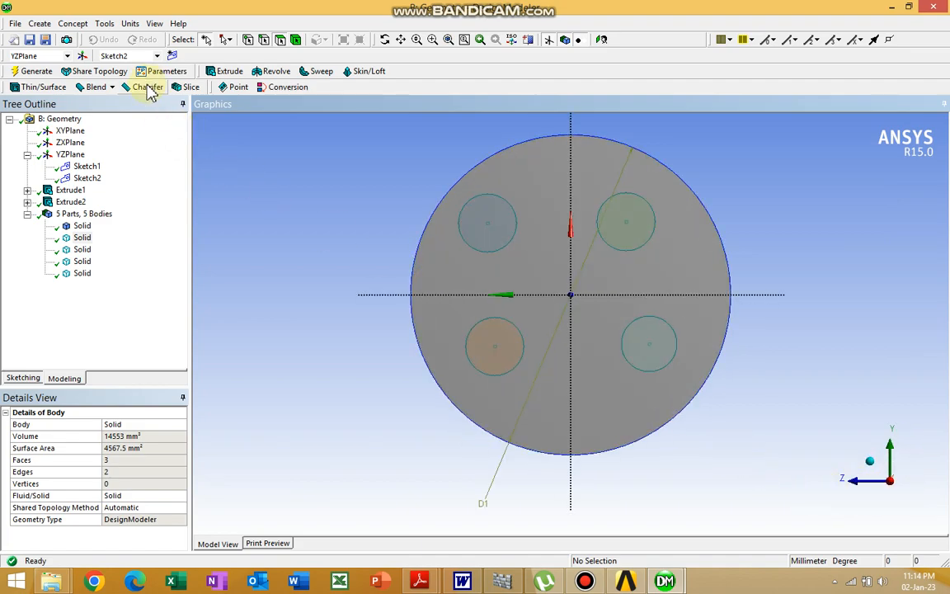
Step: Set the first extrusion's operation to Add Frozen, check that Frozen Body Transparency is enabled and regenerate the model
click(607, 391)
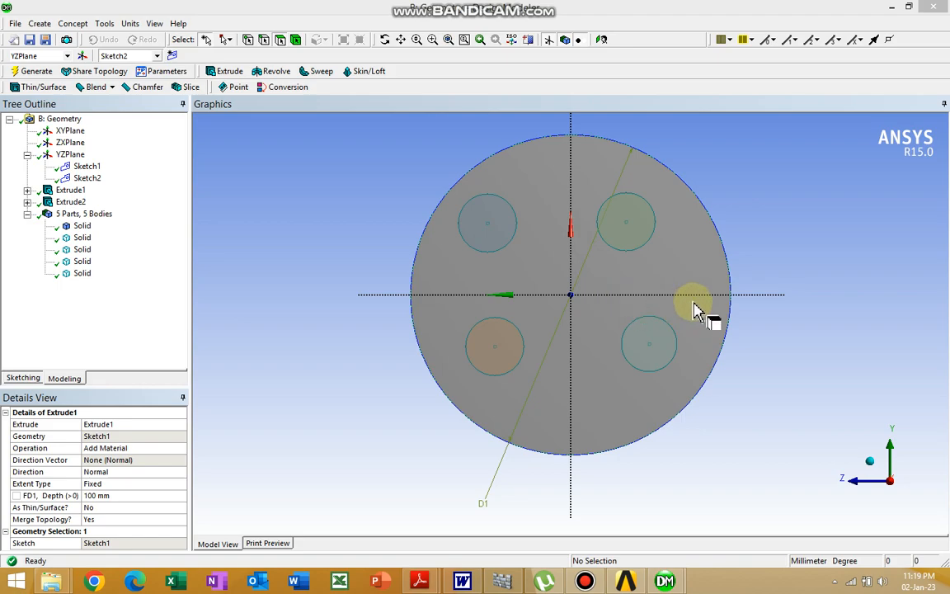
middle_drag(780, 285, 742, 285)
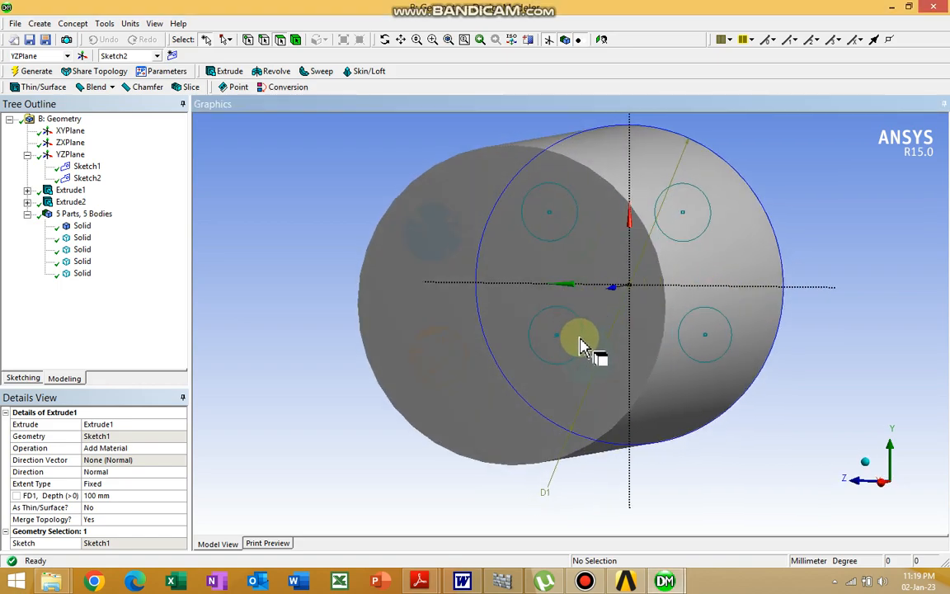
click(71, 192)
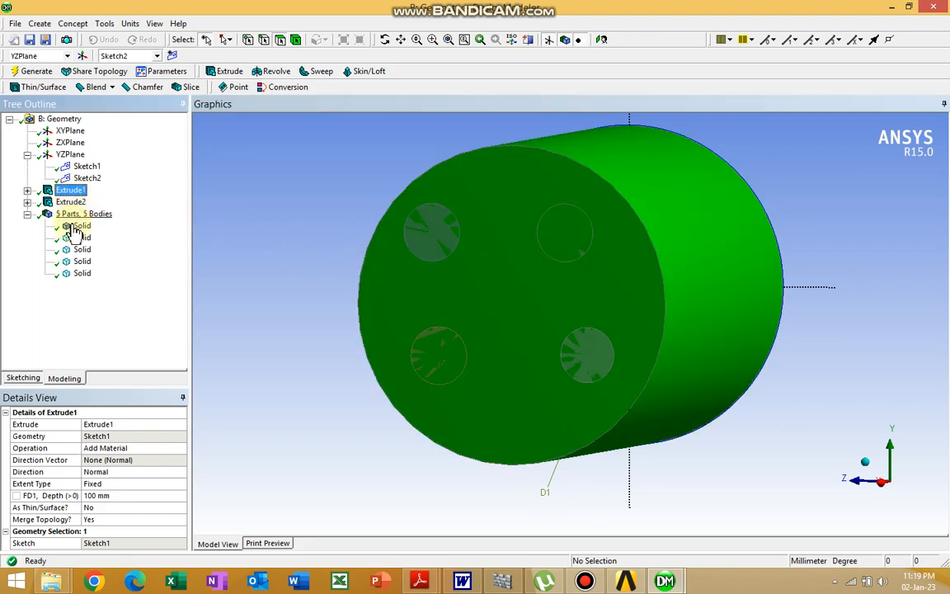
click(144, 451)
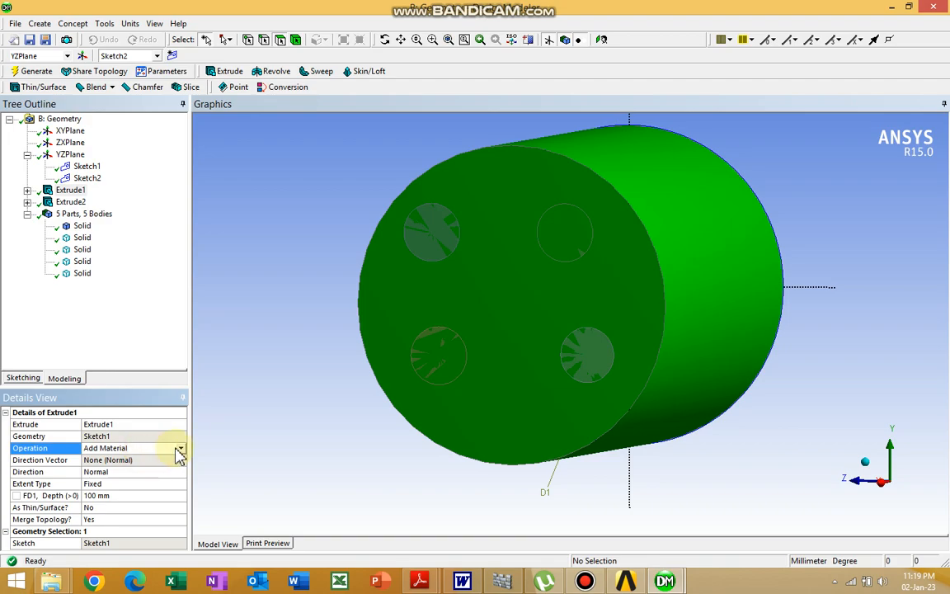
click(180, 449)
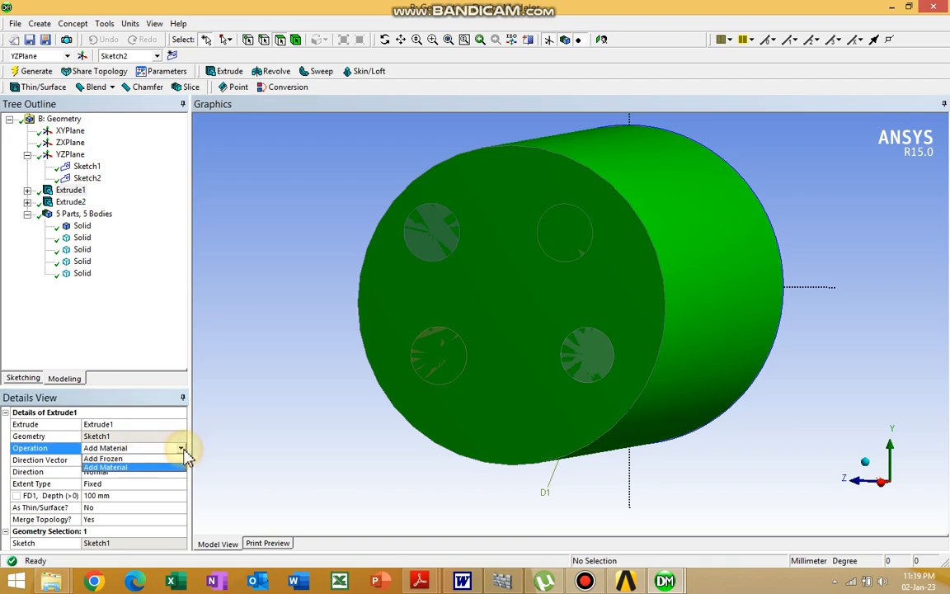
click(157, 459)
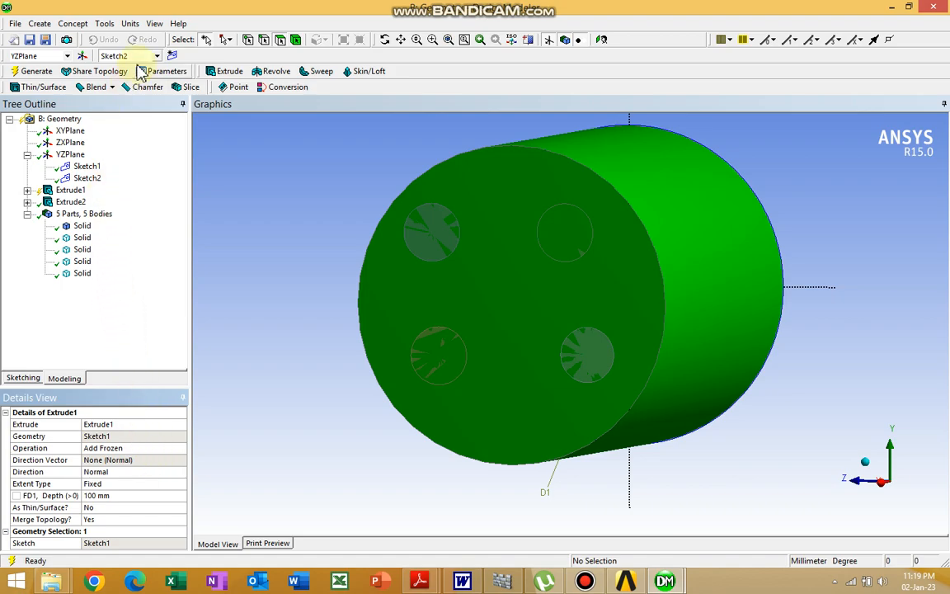
click(156, 24)
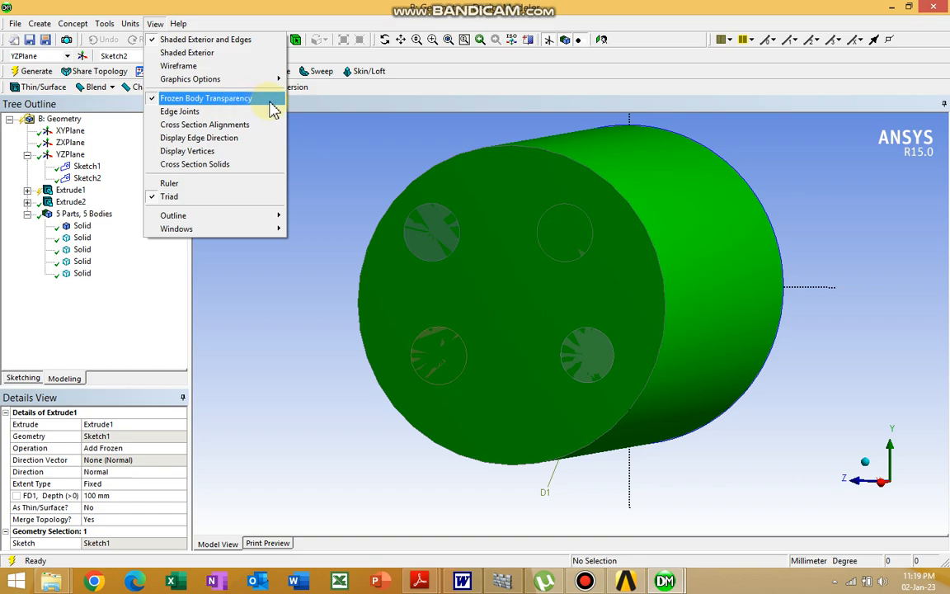
click(319, 142)
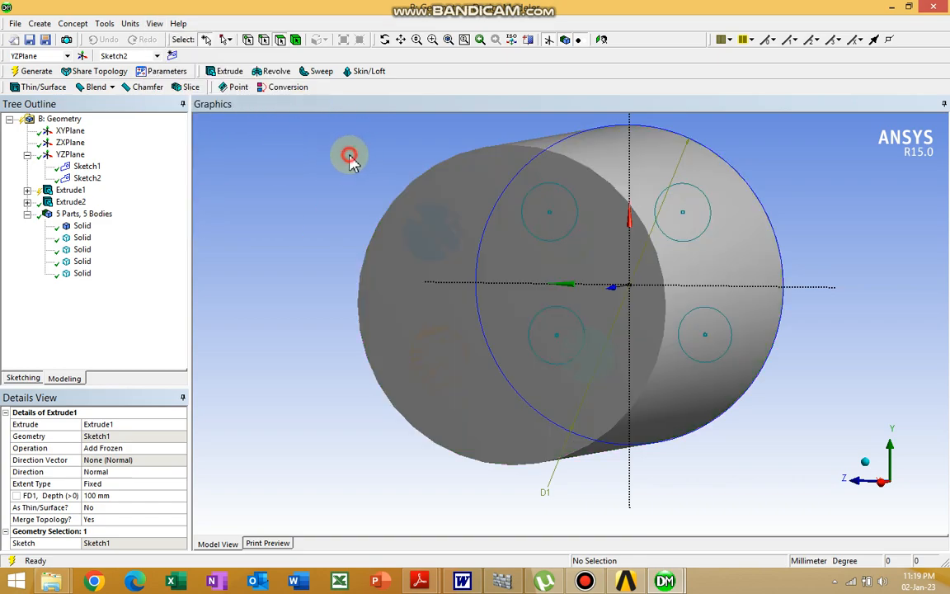
click(36, 71)
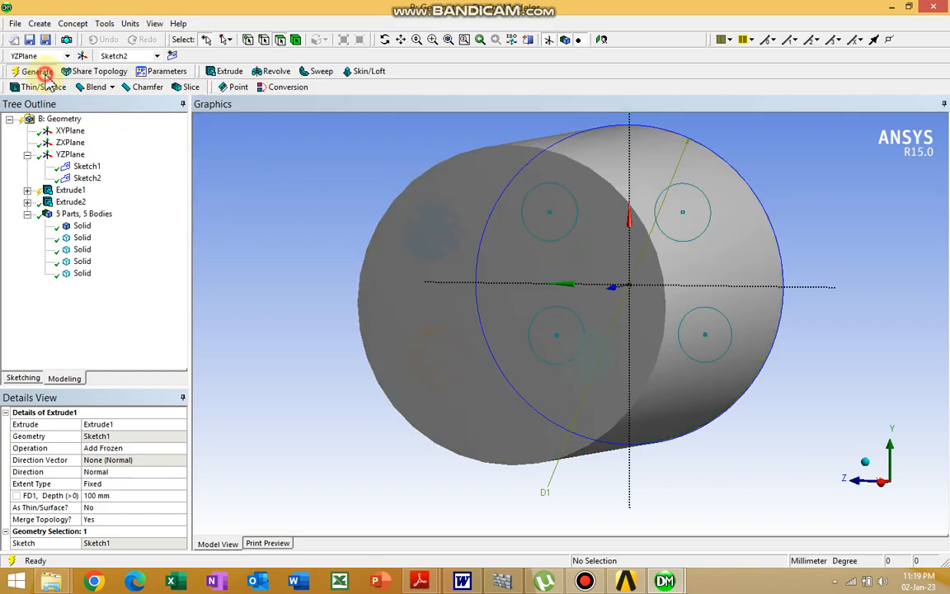
Step: Examine the frozen main cylinder by highlighting its curved face, its end face and the whole body, and clear the selection
middle_drag(276, 194, 274, 221)
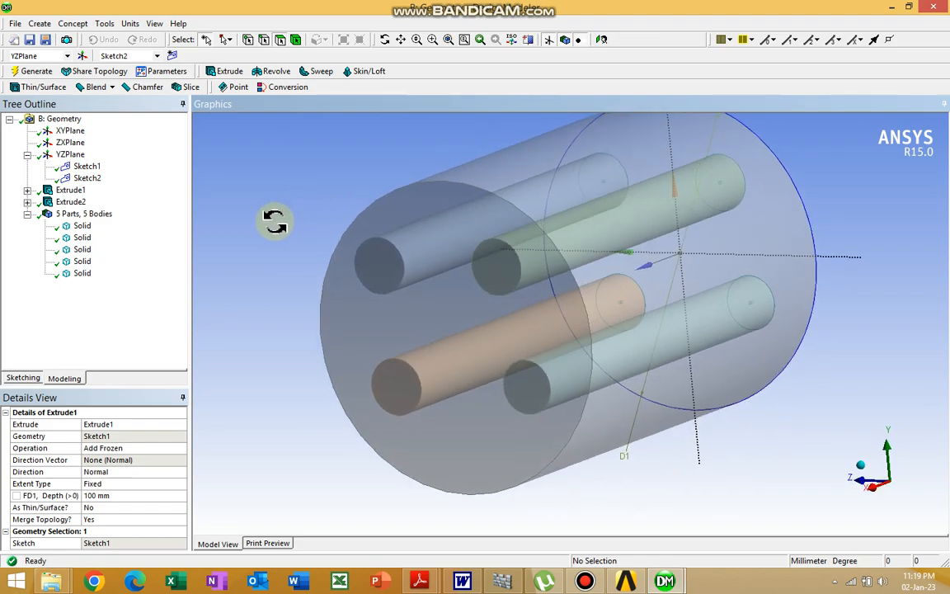
middle_drag(275, 221, 250, 218)
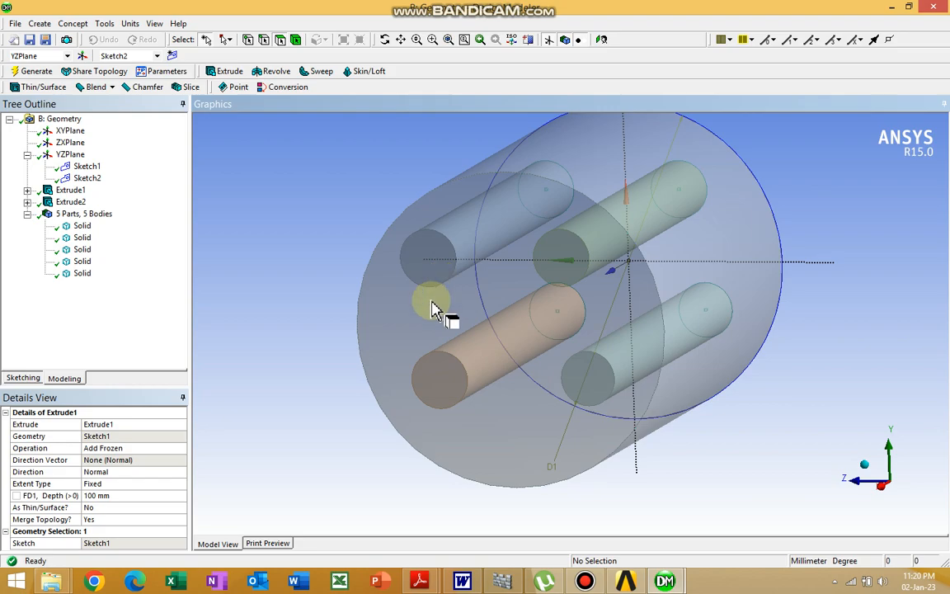
click(538, 142)
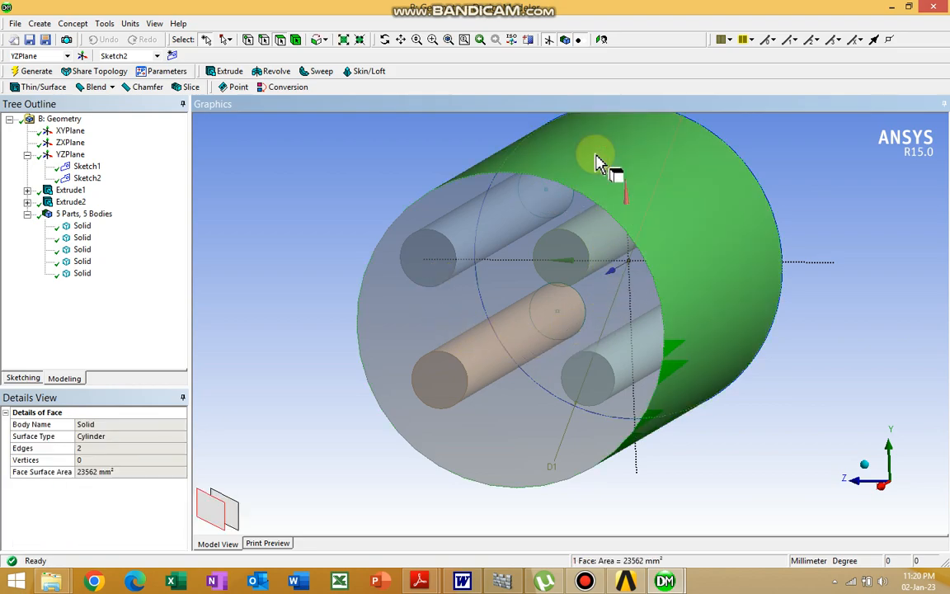
click(520, 229)
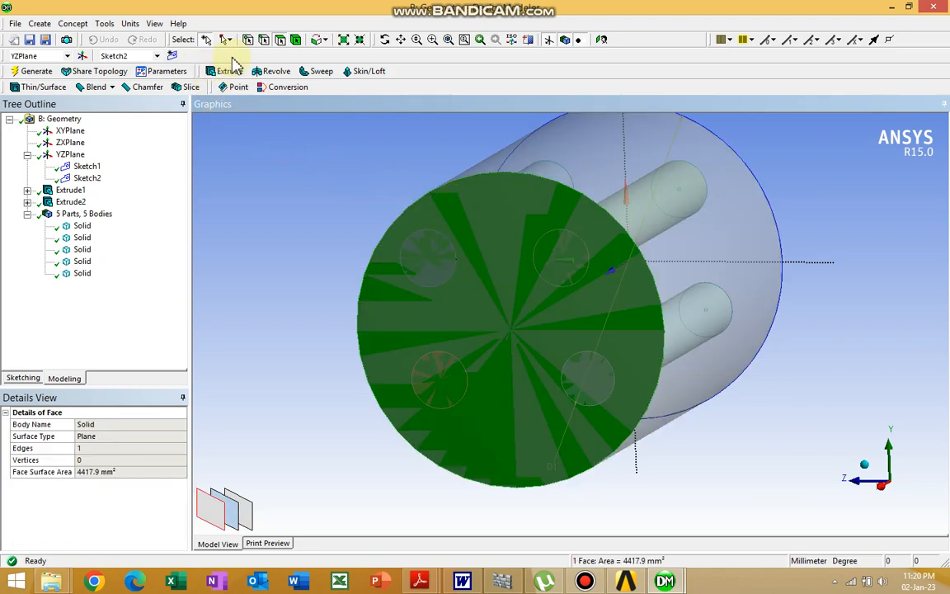
click(296, 40)
click(528, 264)
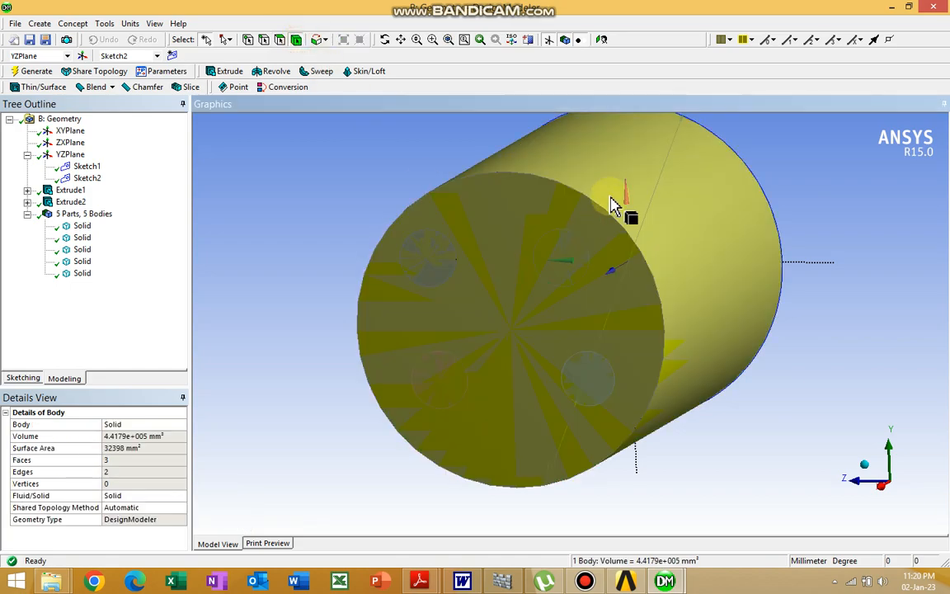
click(314, 212)
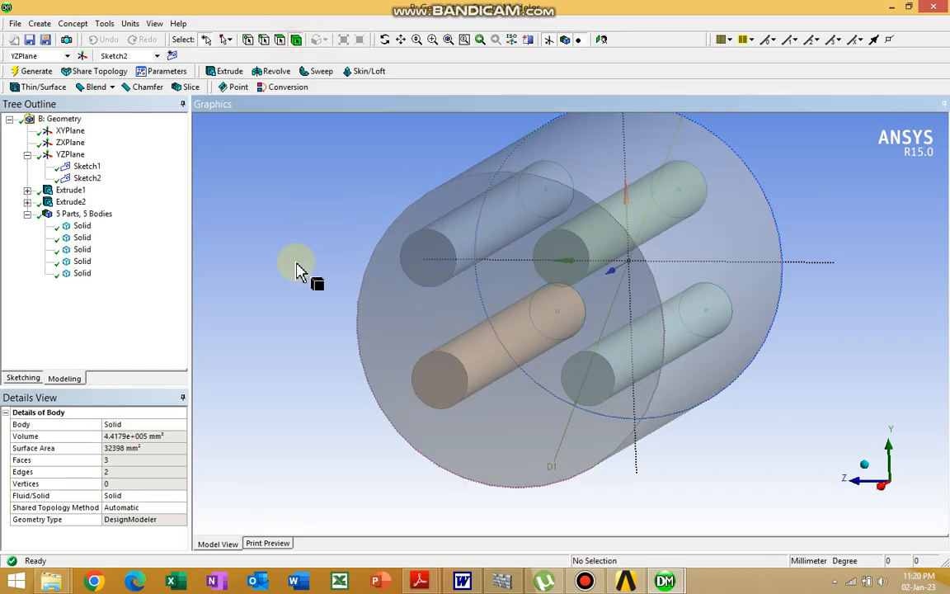
Step: Create a Boolean feature and set its operation to Subtract
click(44, 28)
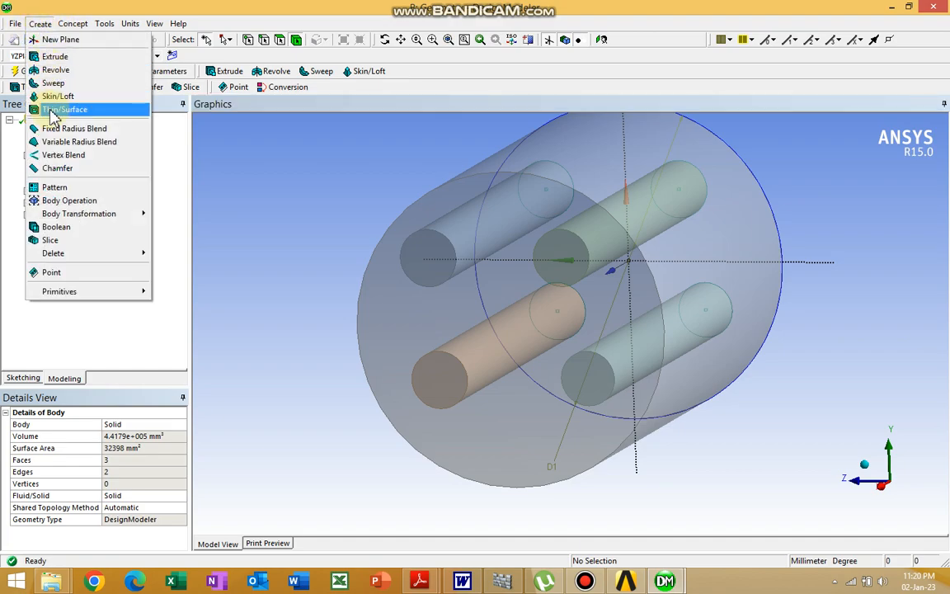
click(68, 230)
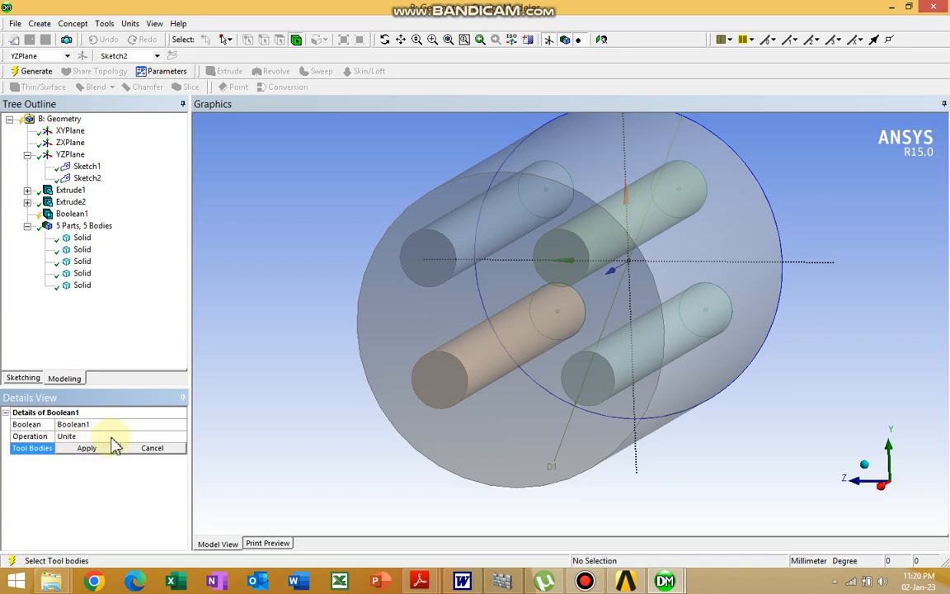
click(174, 436)
click(181, 437)
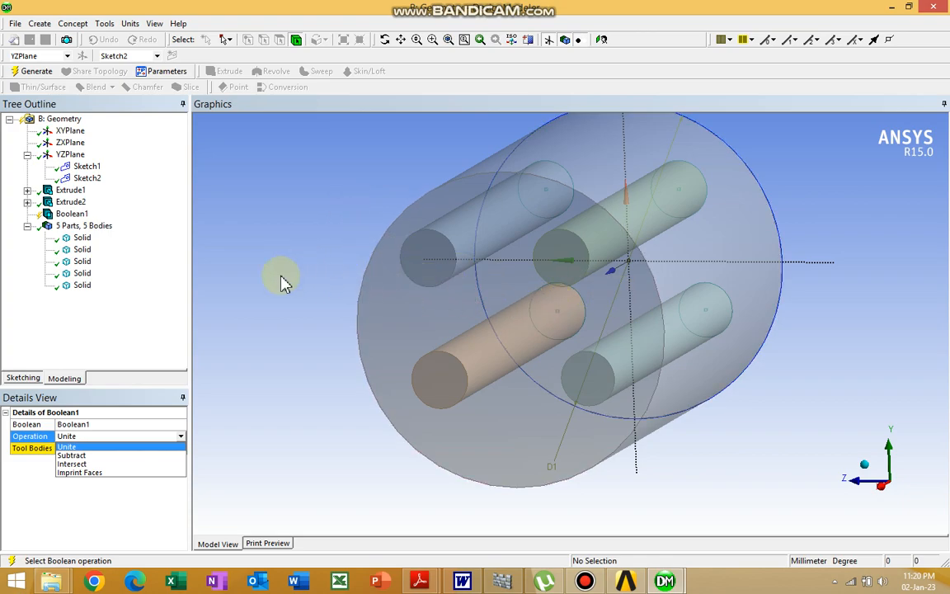
click(71, 455)
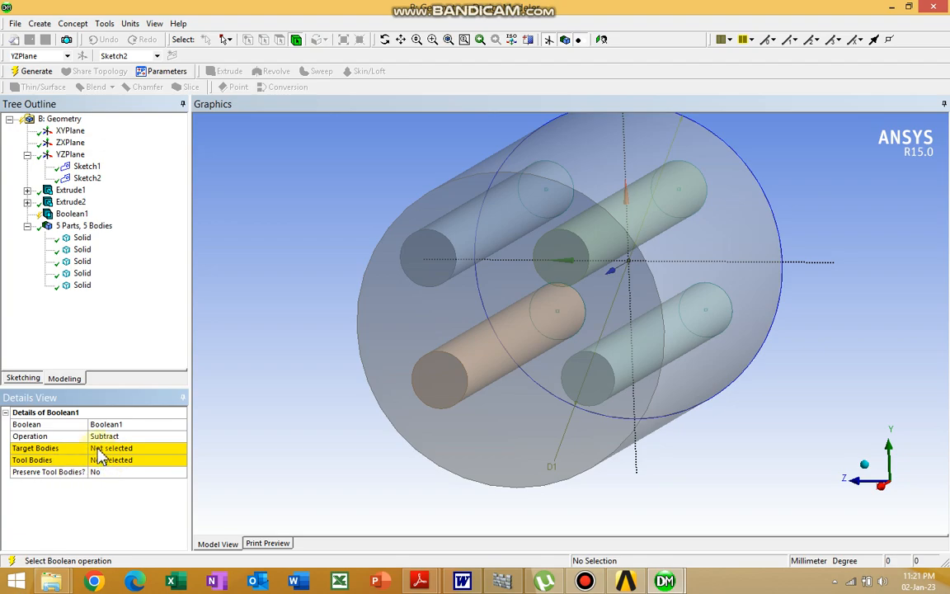
Step: Assign the large main cylinder as the target body of the subtracting Boolean
click(97, 449)
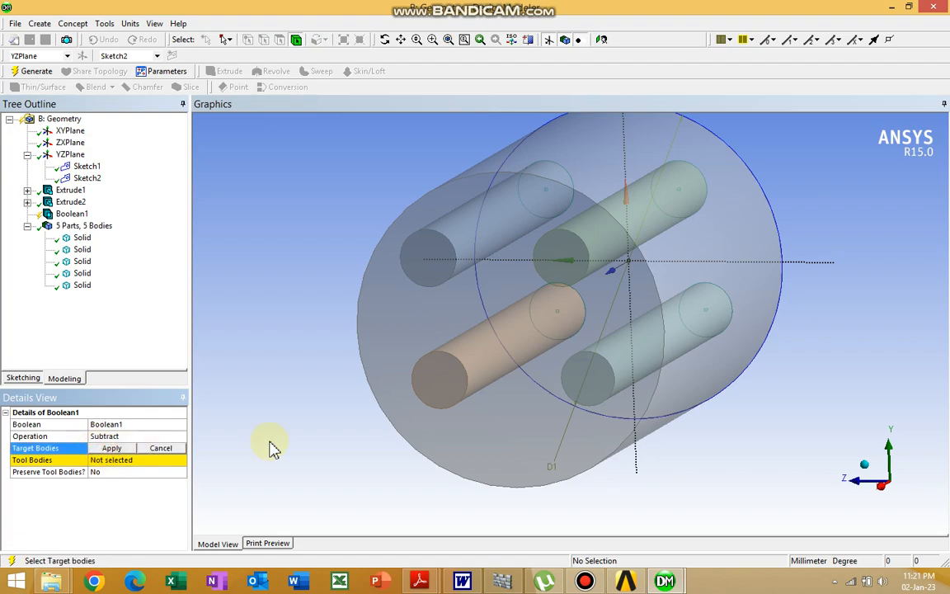
click(414, 316)
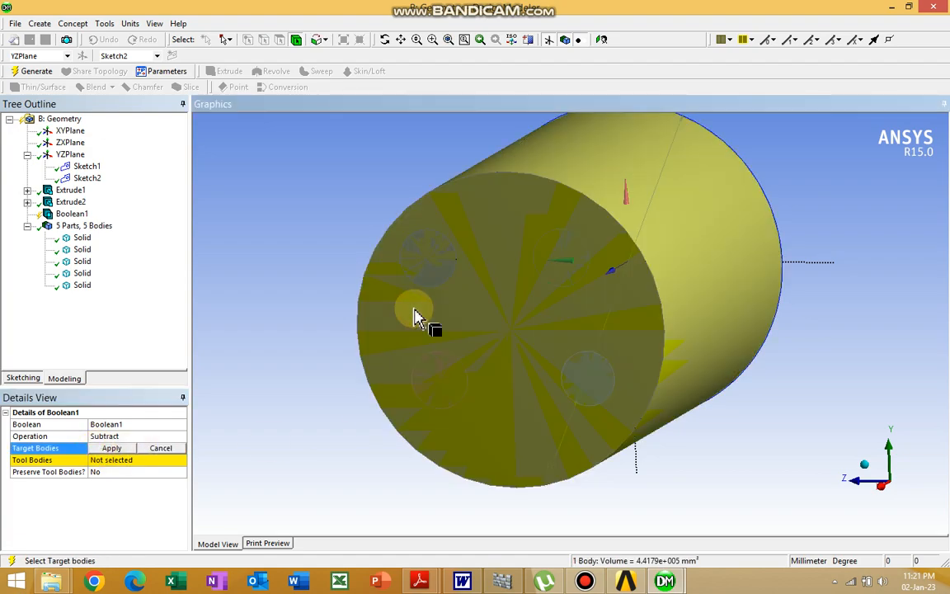
click(82, 238)
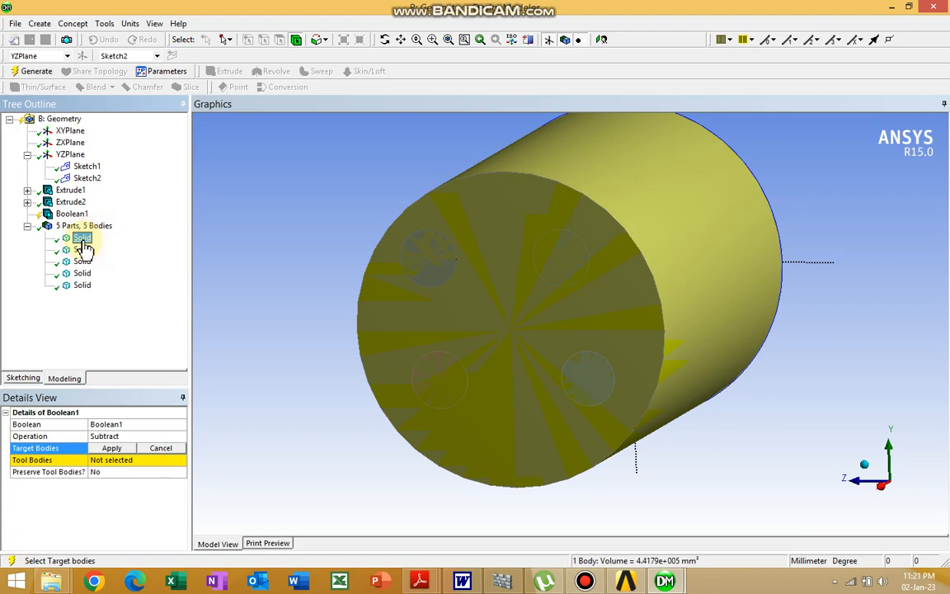
click(662, 209)
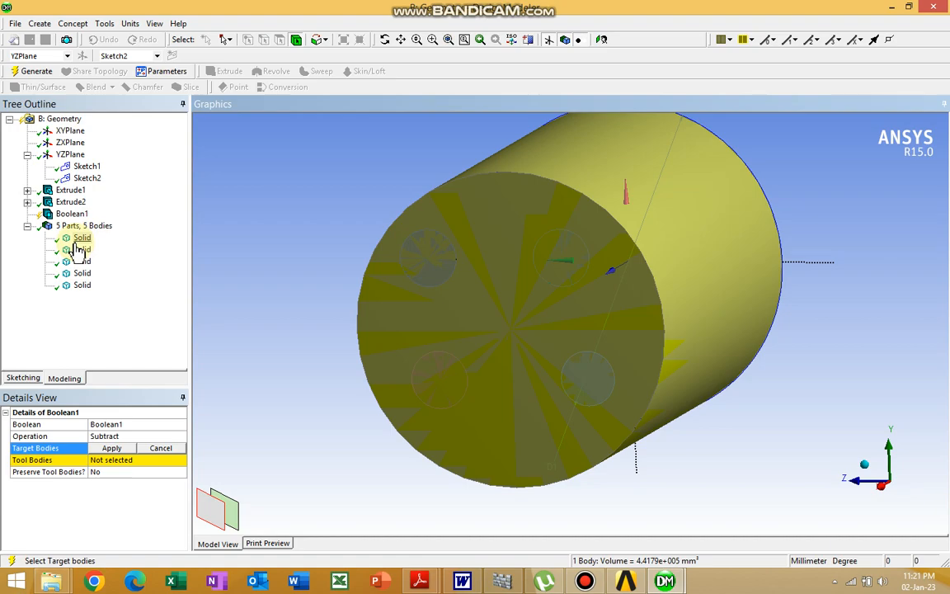
click(78, 239)
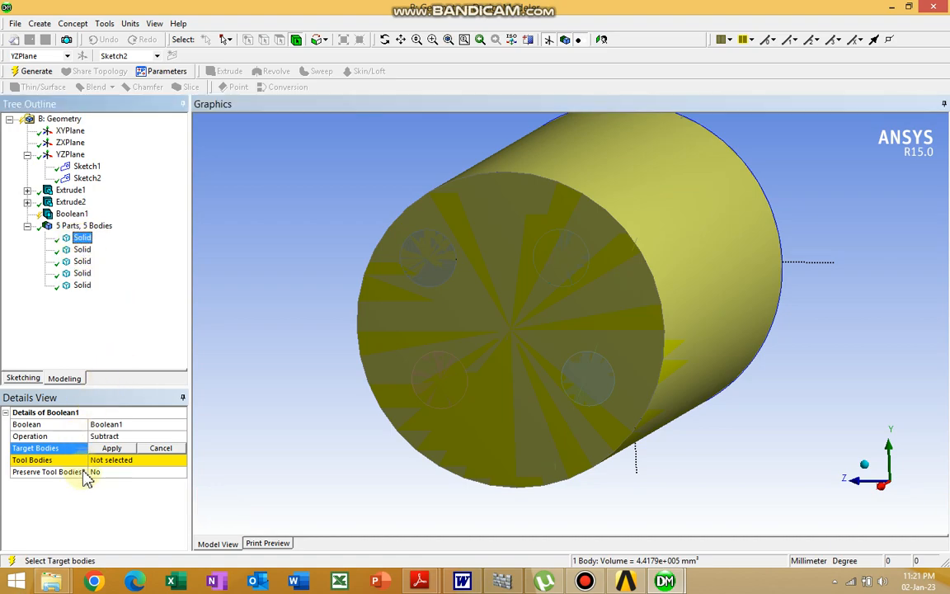
click(121, 450)
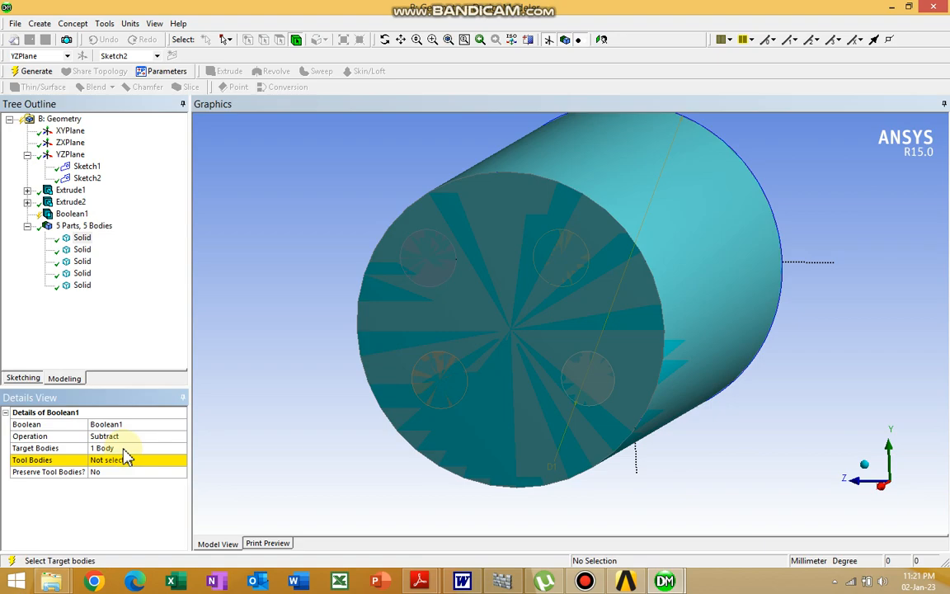
Step: Assign the four small cylinders as the Boolean's tool bodies and regenerate the model
click(105, 463)
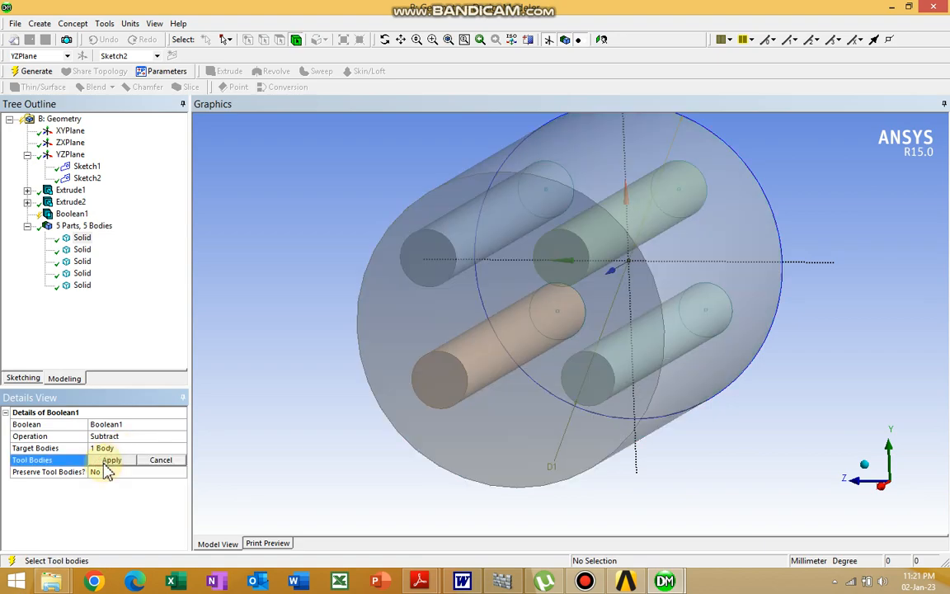
click(82, 251)
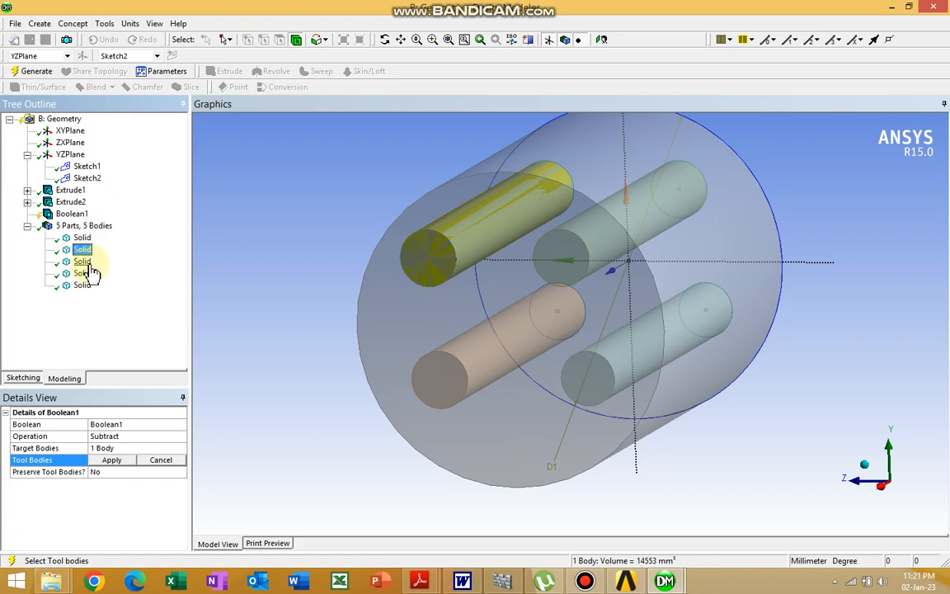
ctrl+click(82, 261)
ctrl+click(84, 273)
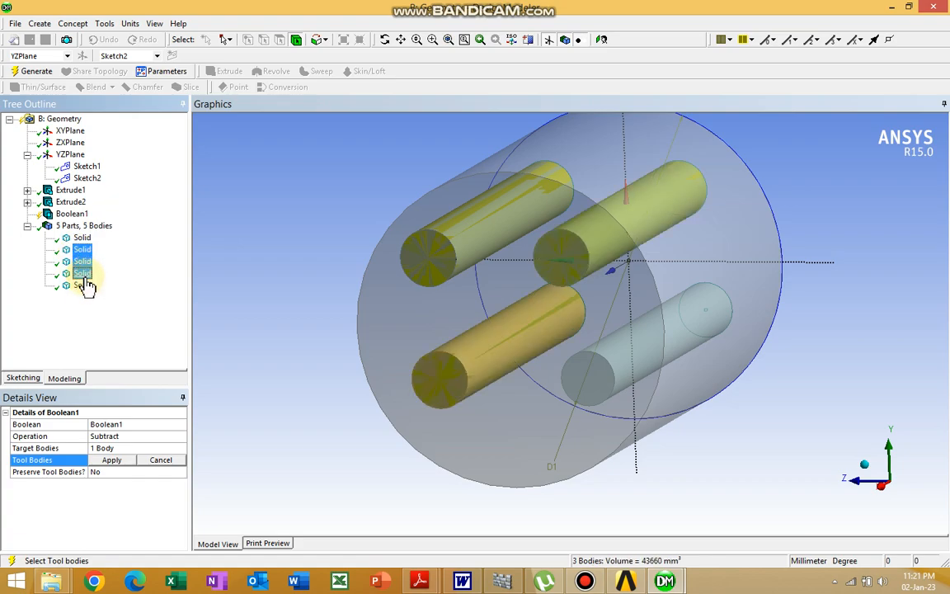
ctrl+click(82, 286)
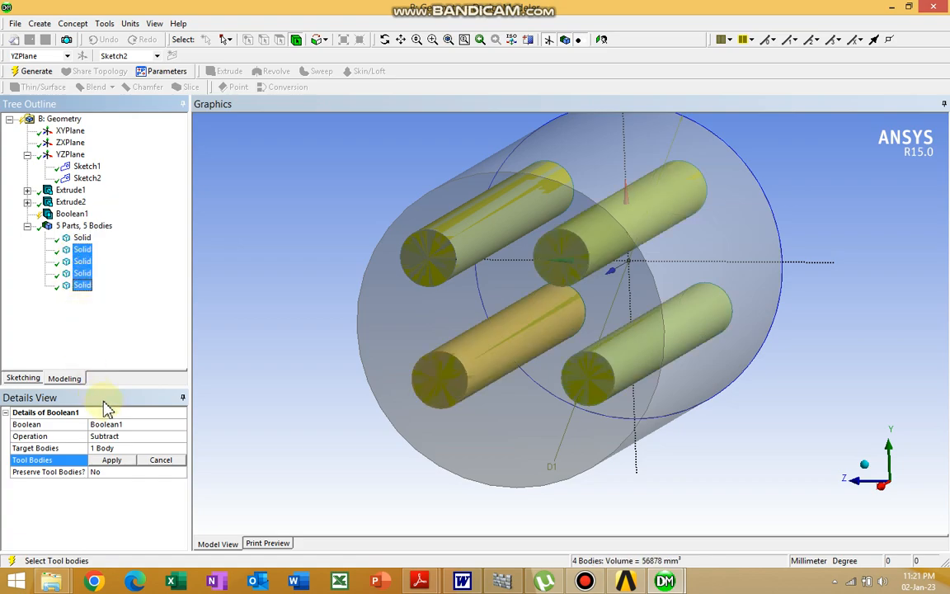
click(112, 460)
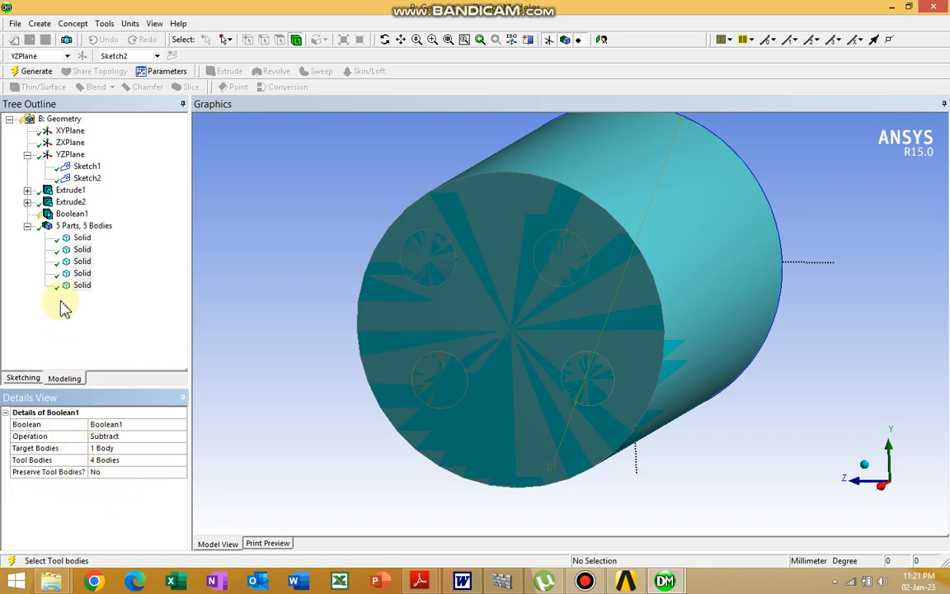
click(29, 71)
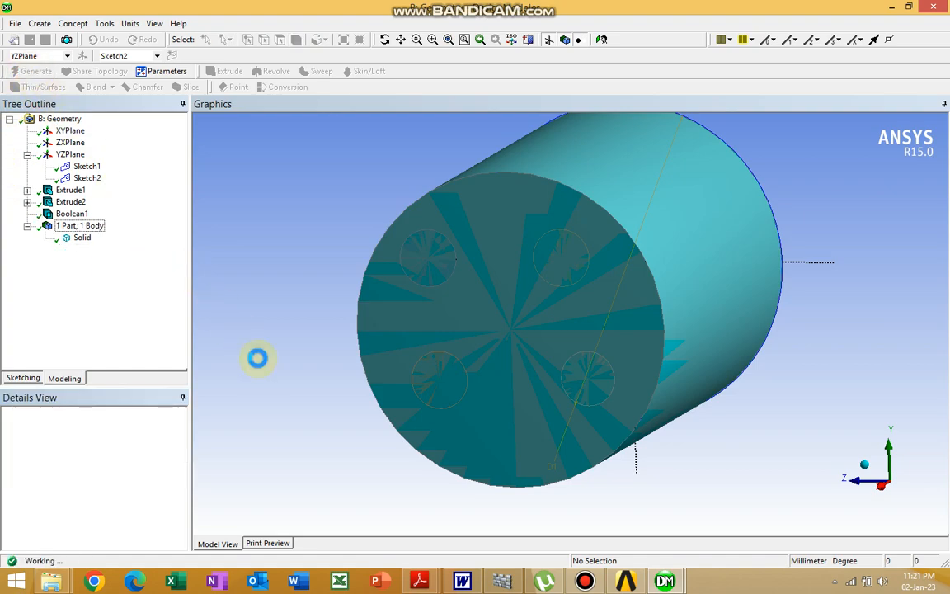
mouse_move(319, 336)
mouse_down()
mouse_move(346, 329)
mouse_move(336, 330)
mouse_up()
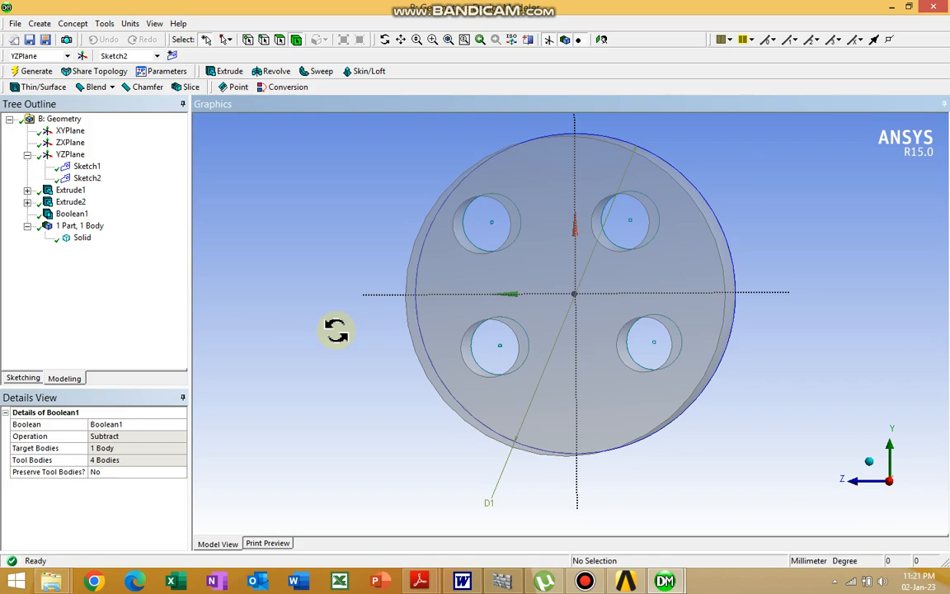
Step: Turn off Frozen Body Transparency to show the drilled cylinder as opaque
click(154, 23)
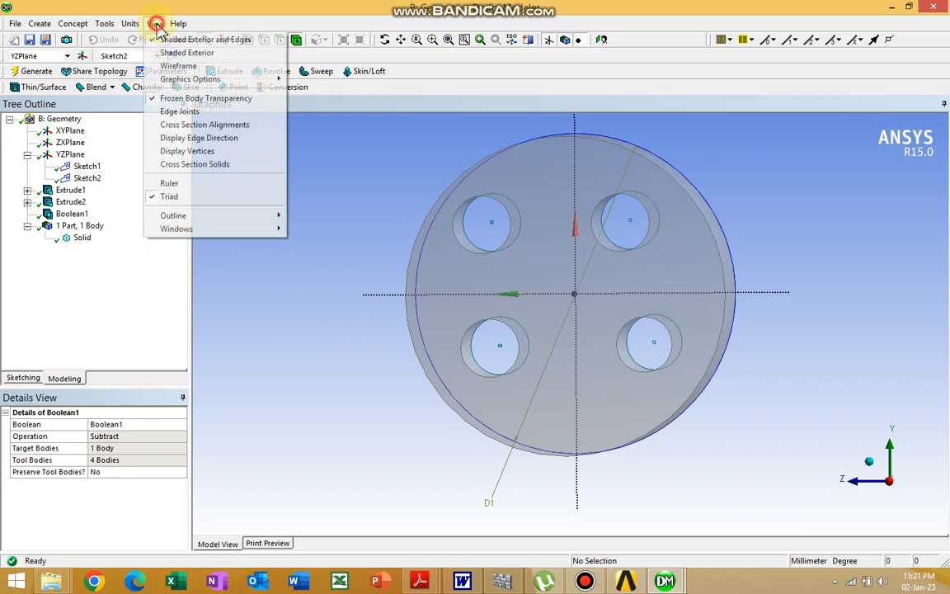
click(172, 98)
mouse_move(395, 169)
mouse_down()
mouse_move(262, 216)
mouse_move(338, 208)
mouse_move(423, 163)
mouse_move(396, 174)
mouse_move(421, 166)
mouse_move(403, 170)
mouse_up()
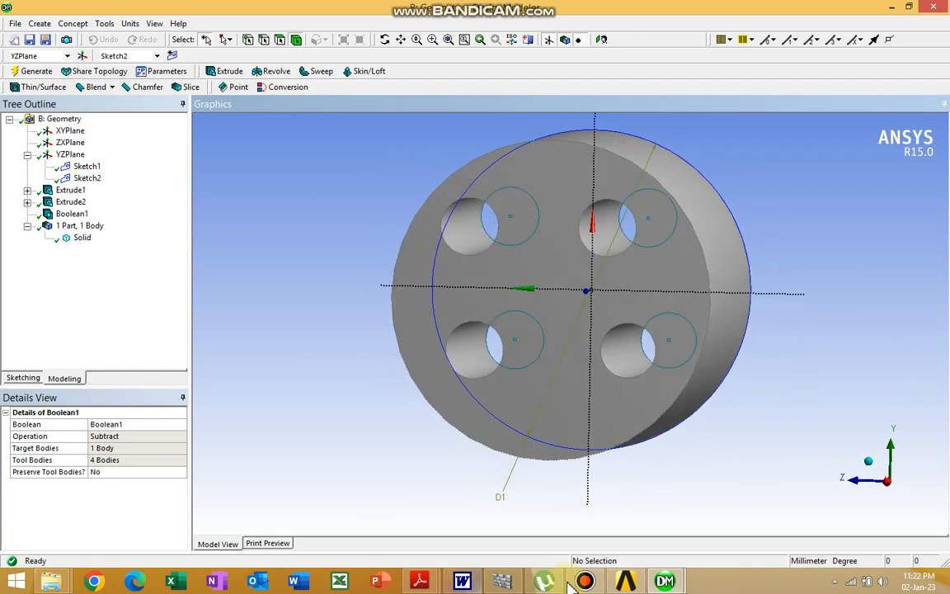
Step: Compare the Boolean result with the drilled cylinder in the A: Geometry window, then return to B: Geometry
mouse_move(664, 581)
click(638, 553)
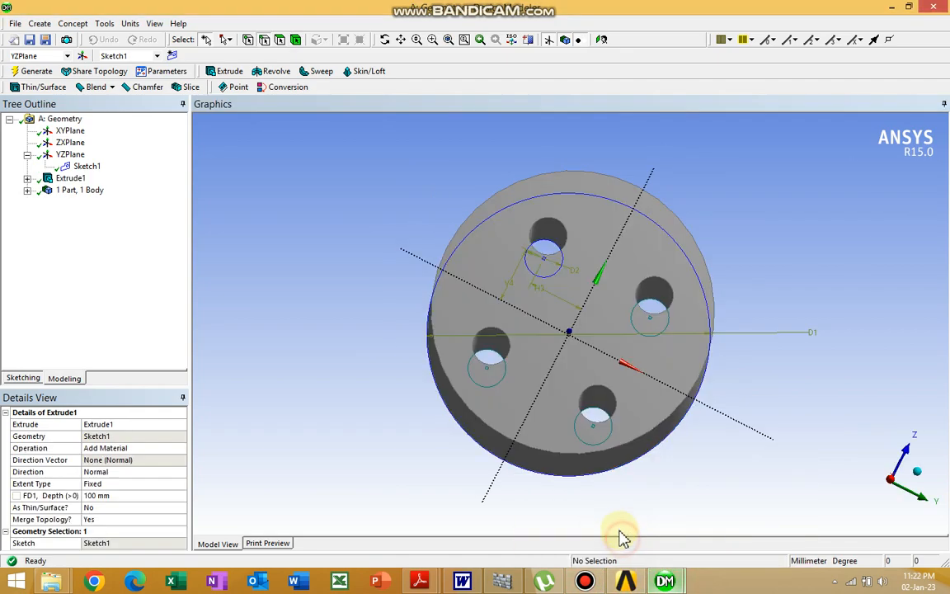
mouse_move(687, 378)
mouse_down()
mouse_move(669, 364)
mouse_move(686, 350)
mouse_move(672, 353)
mouse_move(686, 364)
mouse_up()
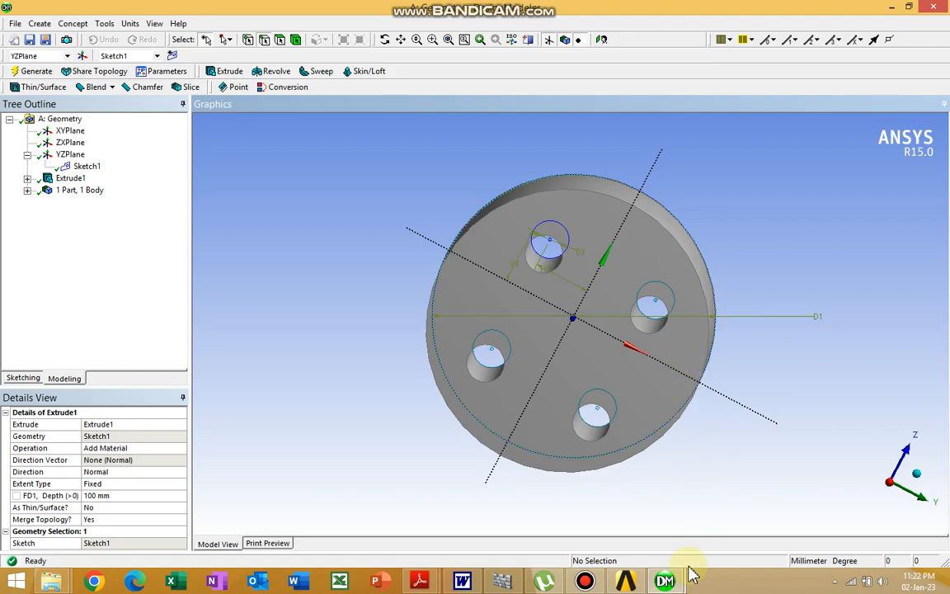
mouse_move(665, 580)
click(711, 525)
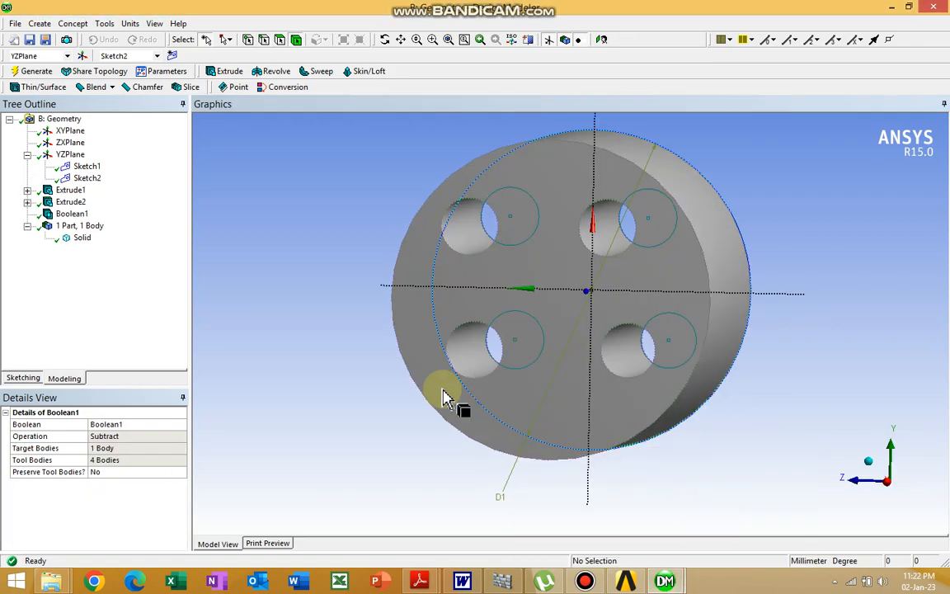
mouse_move(360, 339)
mouse_down()
mouse_move(369, 333)
mouse_move(364, 342)
mouse_up()
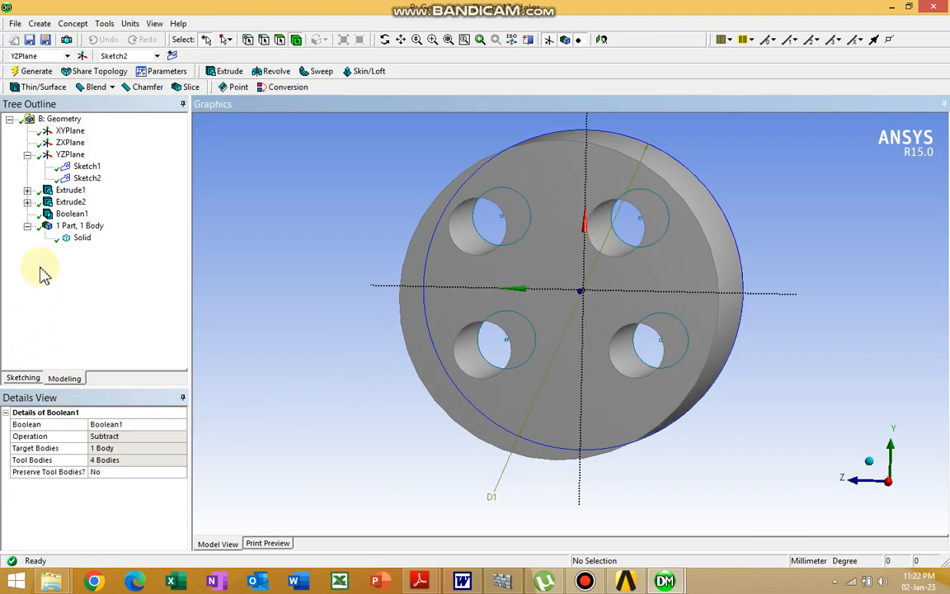
Step: Edit the Boolean feature to set Preserve Tool Bodies to Yes and regenerate the model
click(72, 214)
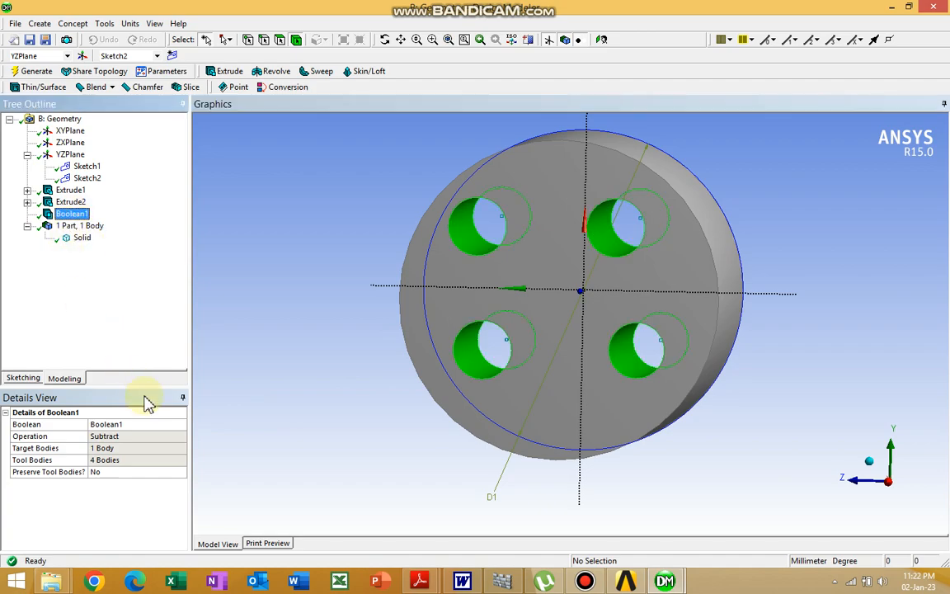
mouse_move(328, 356)
mouse_down()
mouse_move(313, 360)
mouse_move(333, 355)
mouse_up()
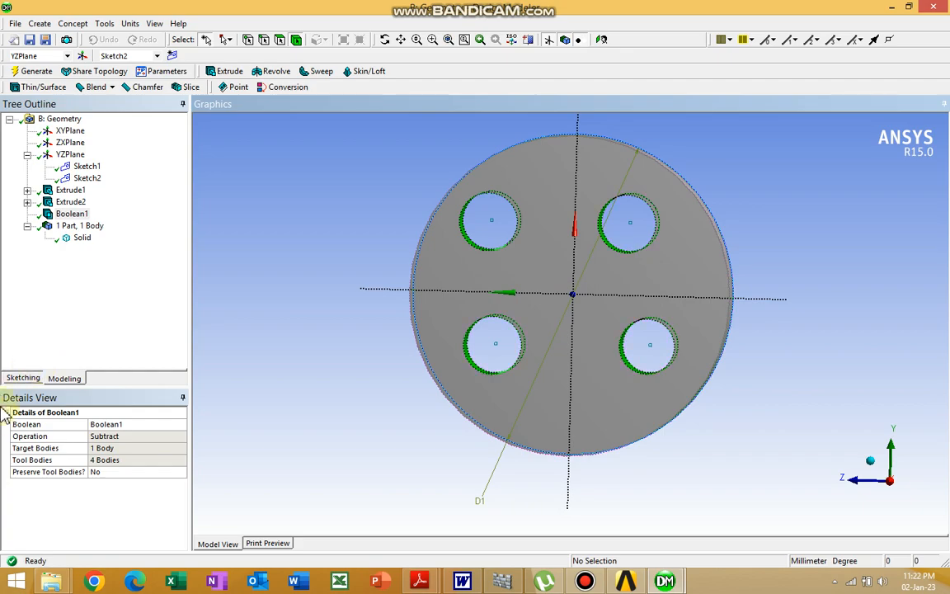
right_click(82, 216)
click(126, 217)
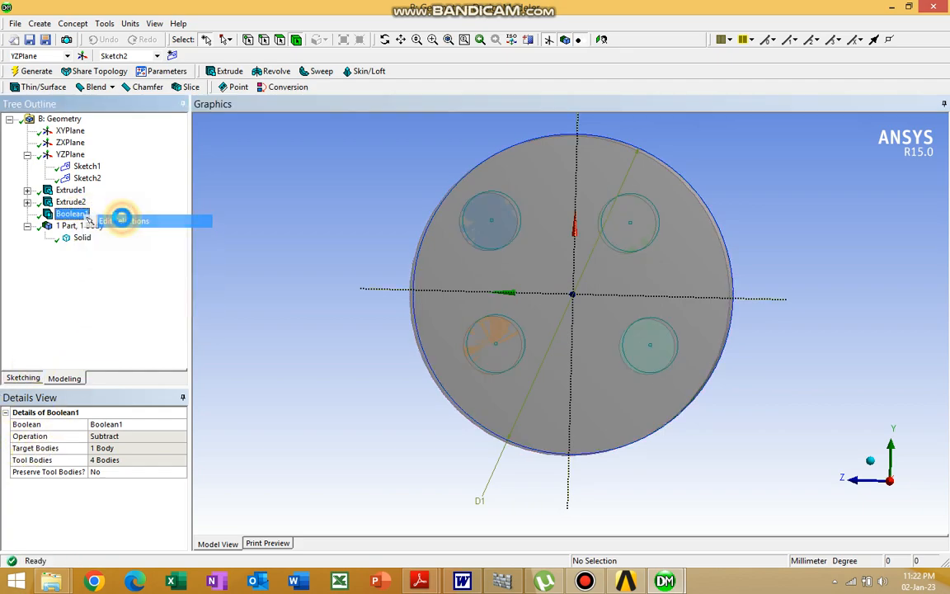
click(107, 472)
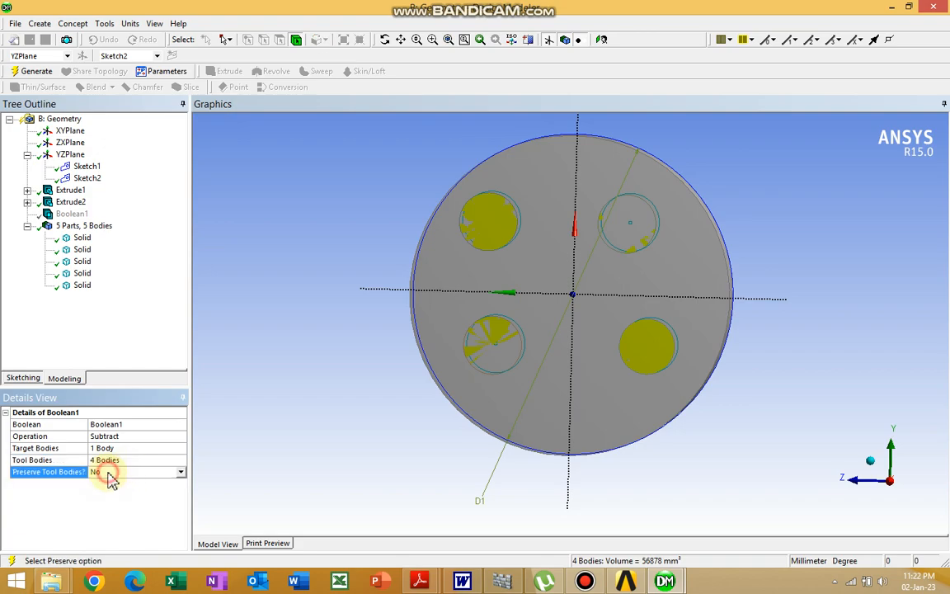
click(182, 475)
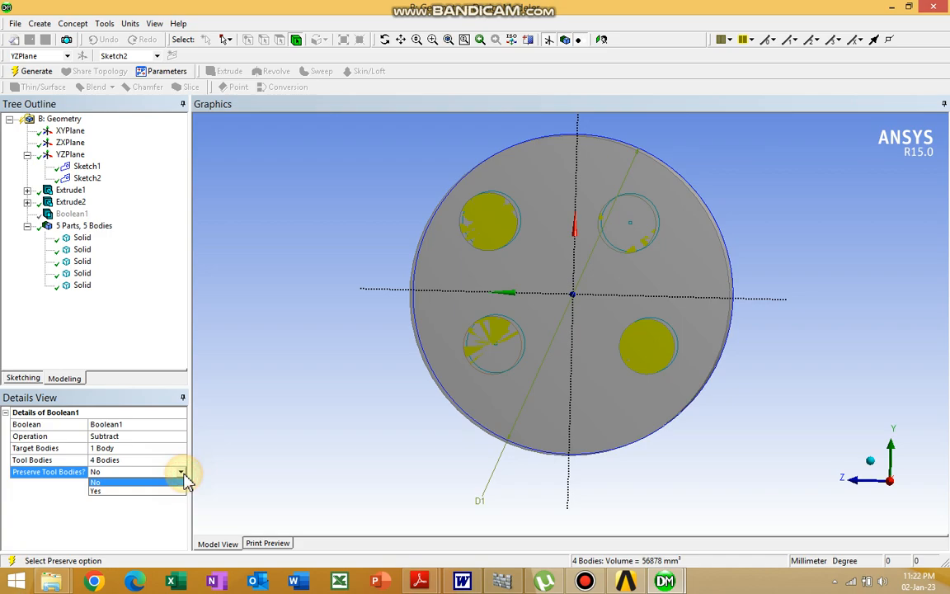
click(157, 489)
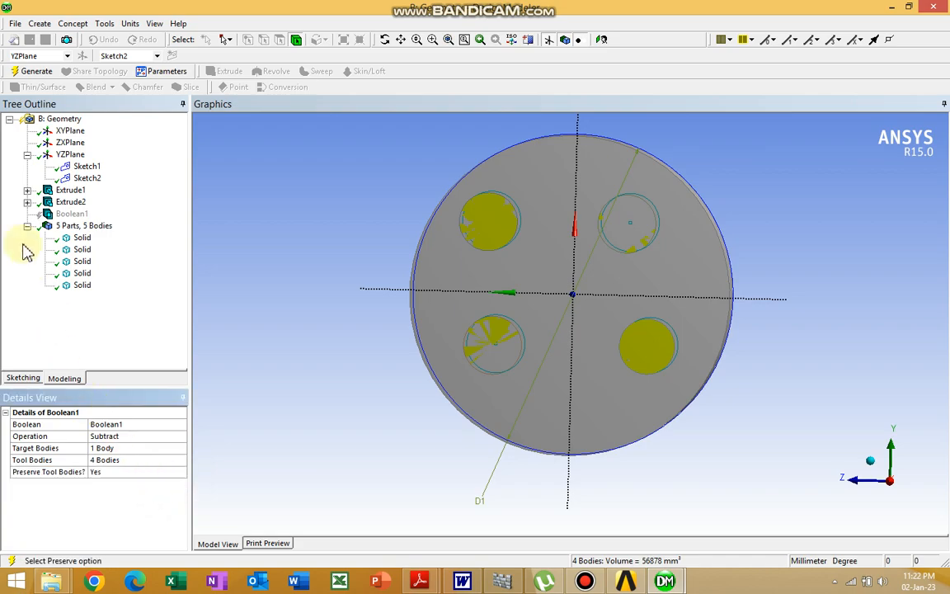
click(36, 72)
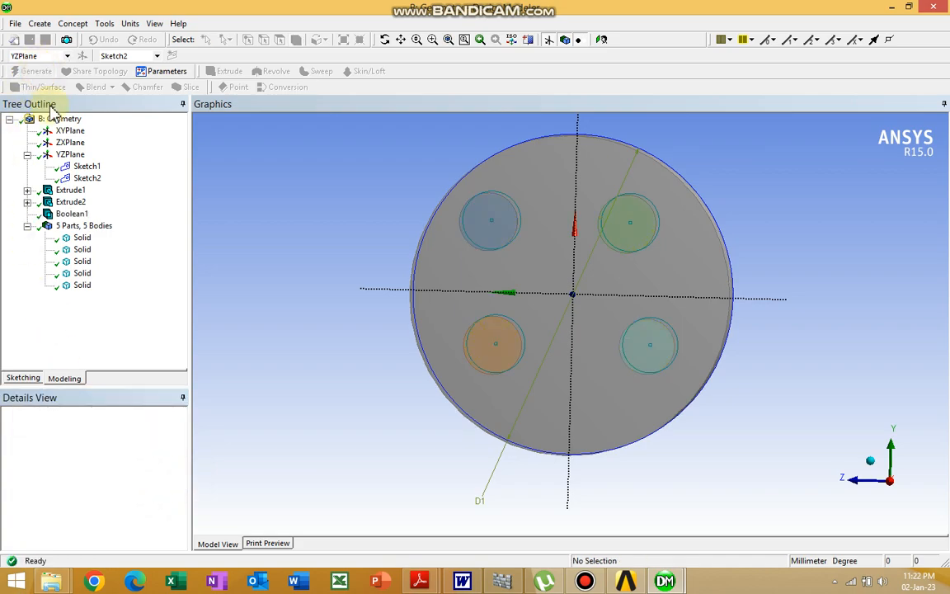
Step: Turn on Frozen Body Transparency to show the small cylinders inside the main body
click(155, 23)
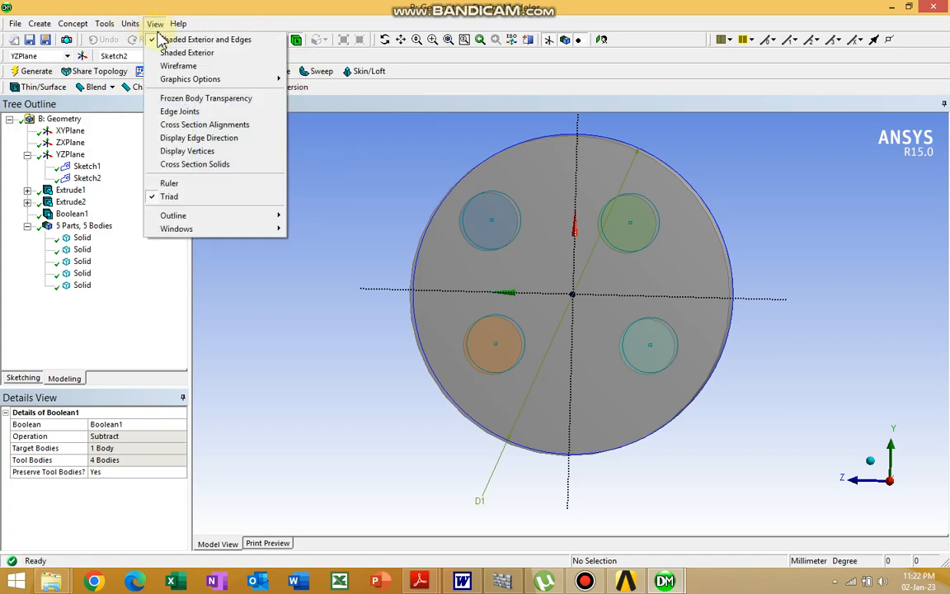
click(183, 98)
middle_drag(342, 183, 315, 199)
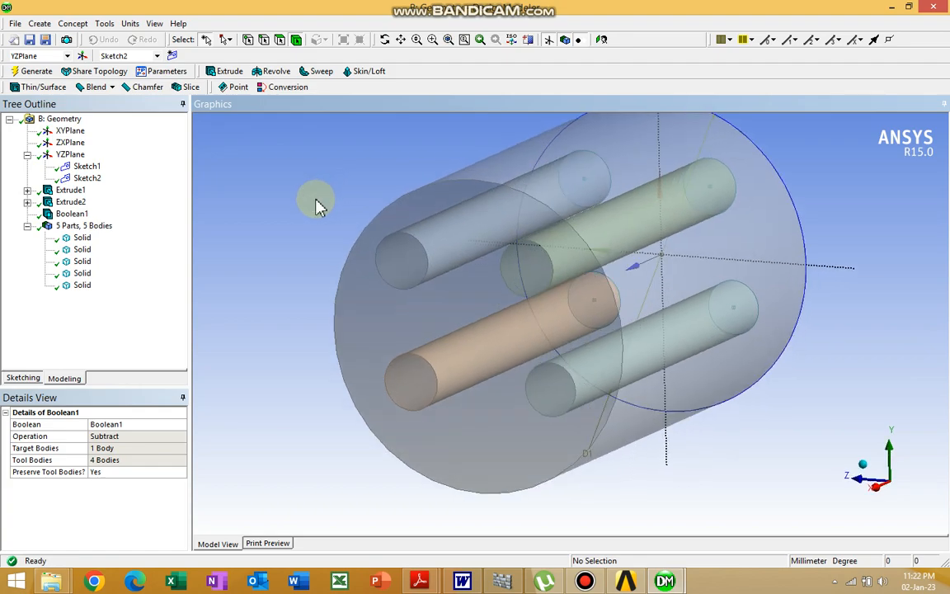
Step: Suppress the Boolean feature and unsuppress it again to compare the bodies
click(69, 213)
right_click(70, 216)
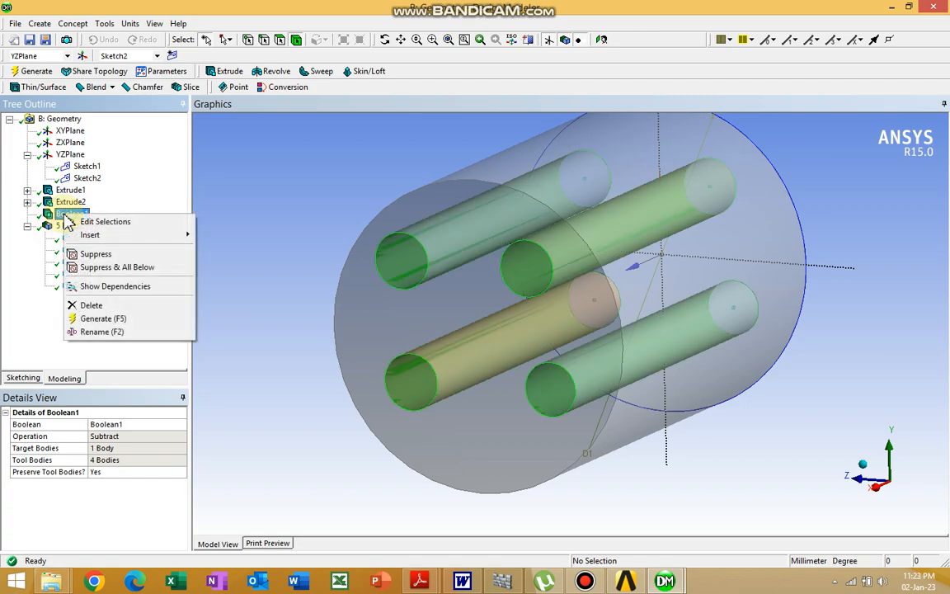
click(99, 254)
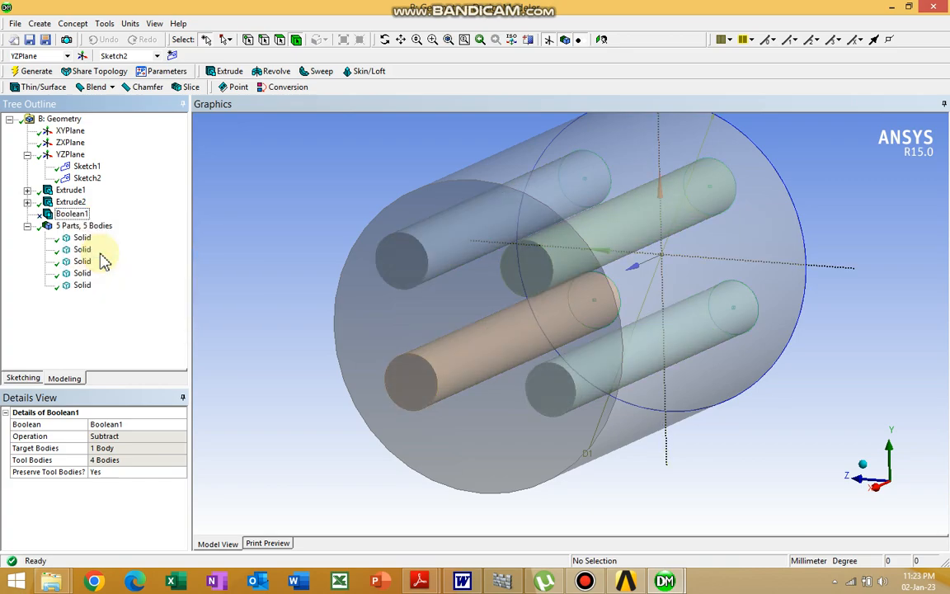
right_click(72, 215)
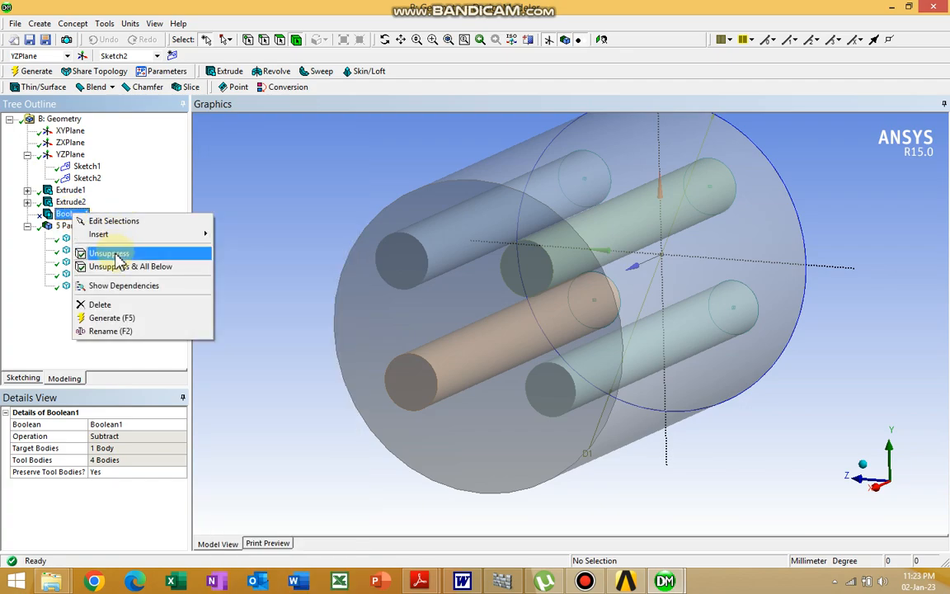
click(113, 253)
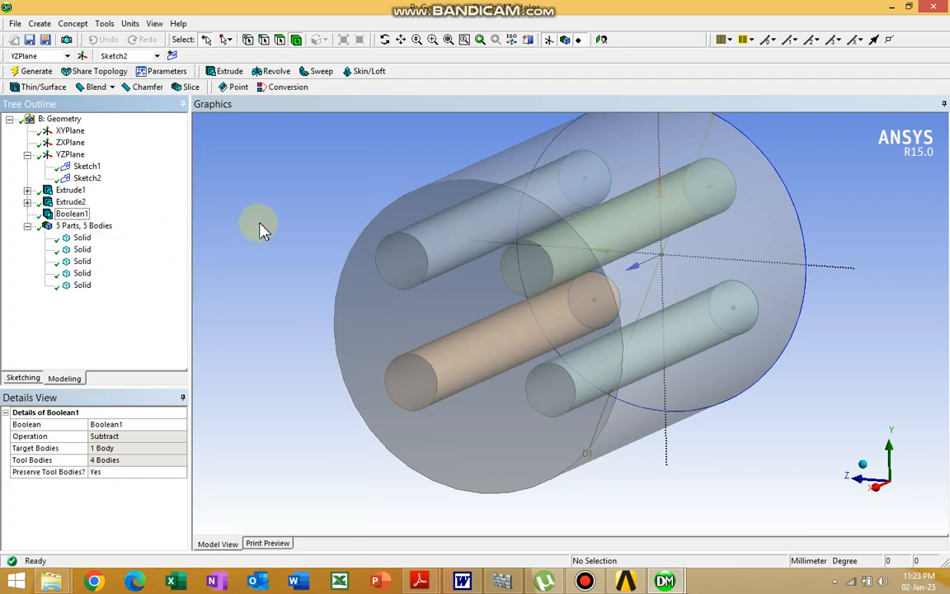
Step: Suppress the Boolean feature so the main cylinder is left uncut
right_click(77, 216)
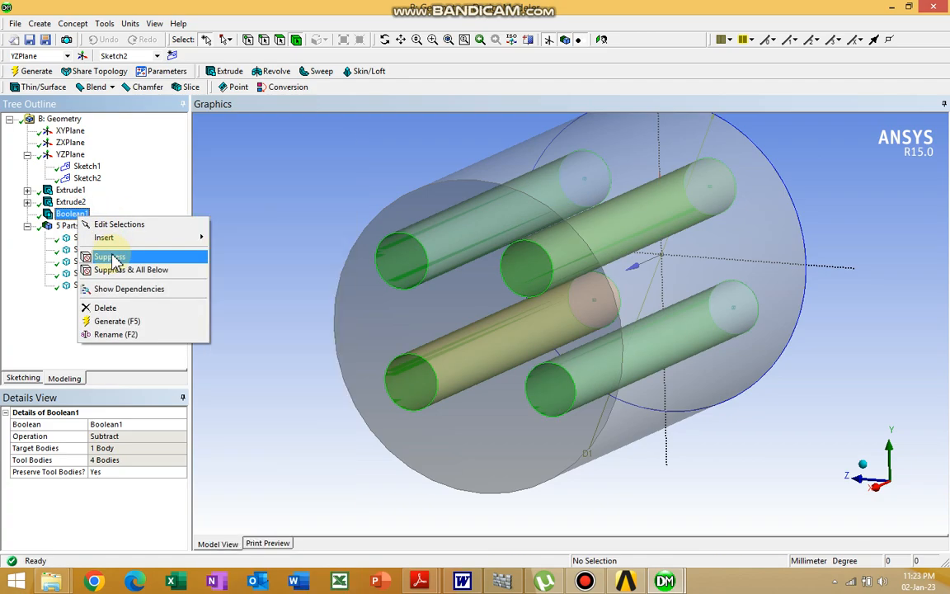
click(114, 260)
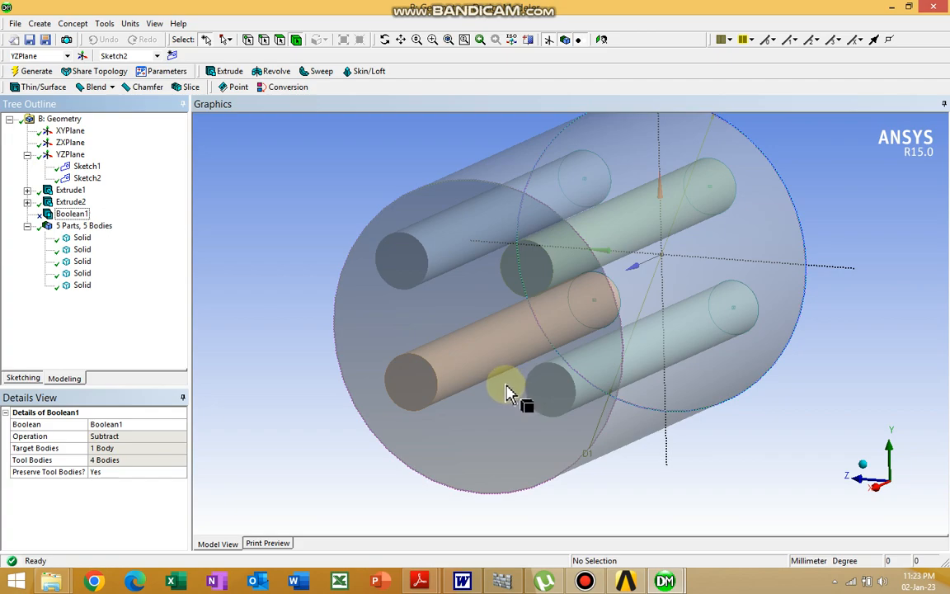
middle_drag(277, 276, 338, 265)
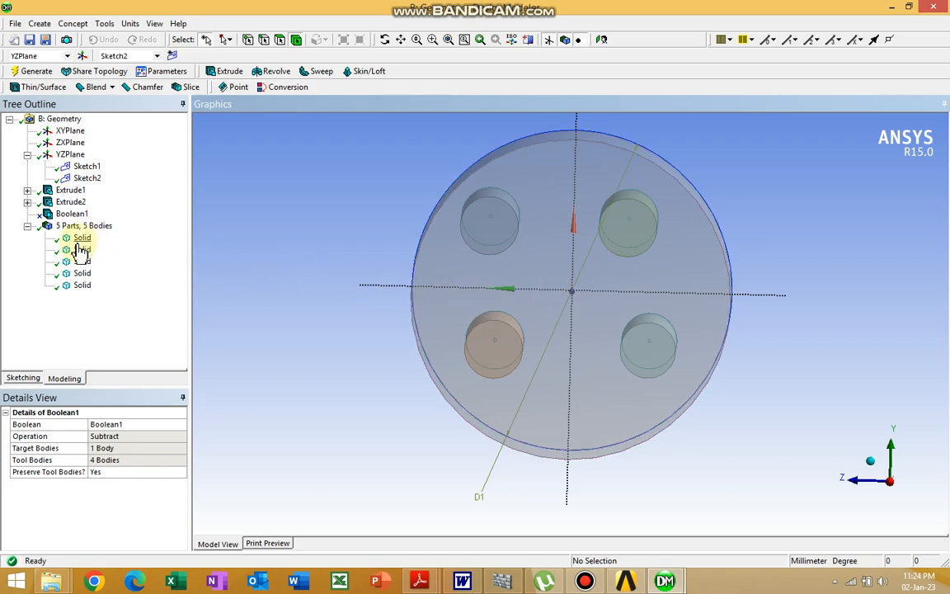
Step: Unsuppress the Boolean feature and regenerate the model to cut the main cylinder with the four small cylinders preserved
click(73, 214)
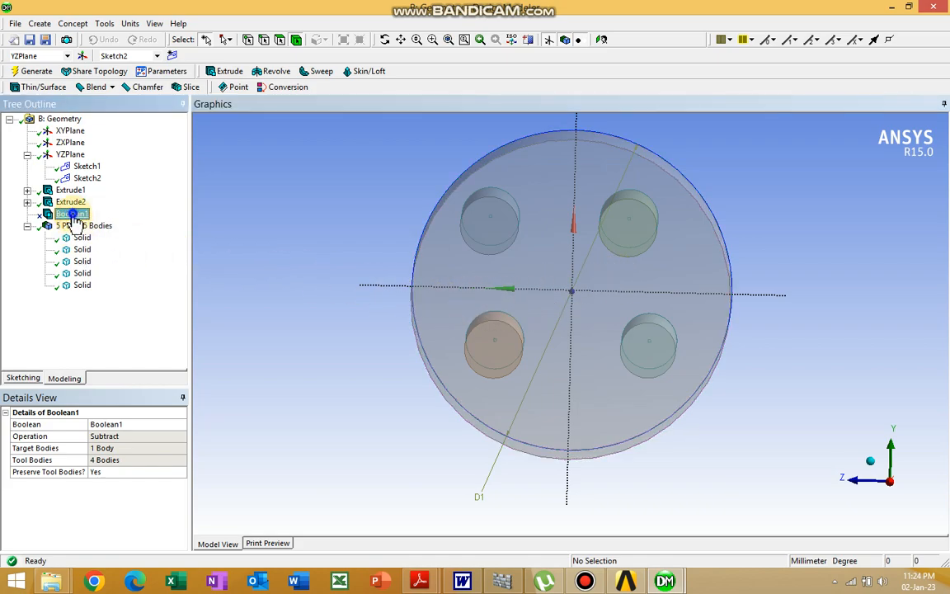
right_click(73, 215)
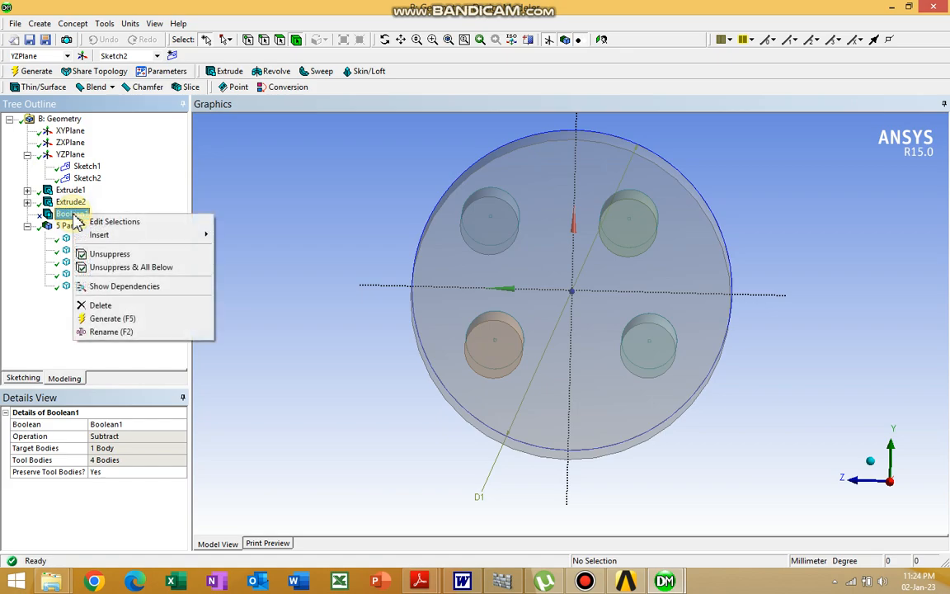
click(111, 256)
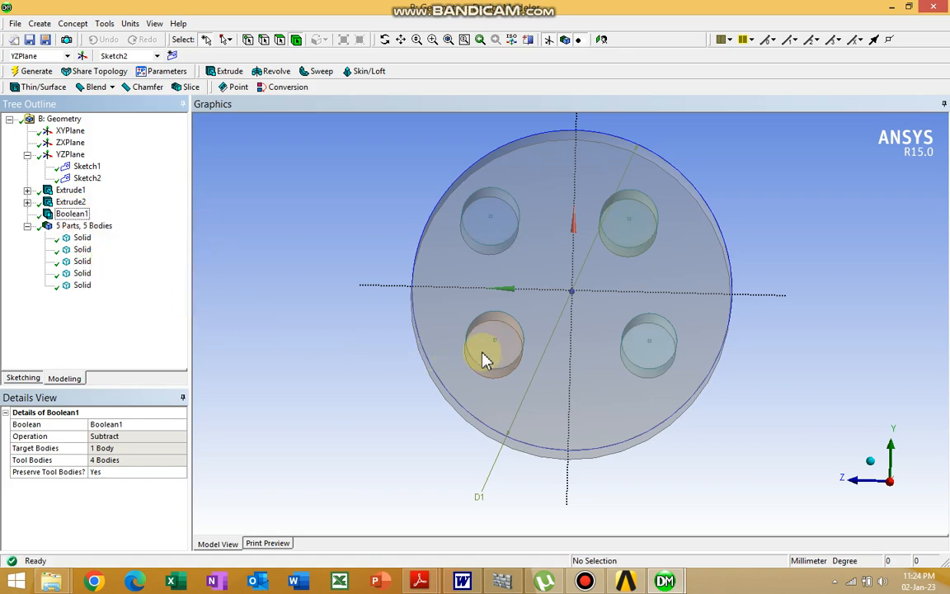
click(23, 72)
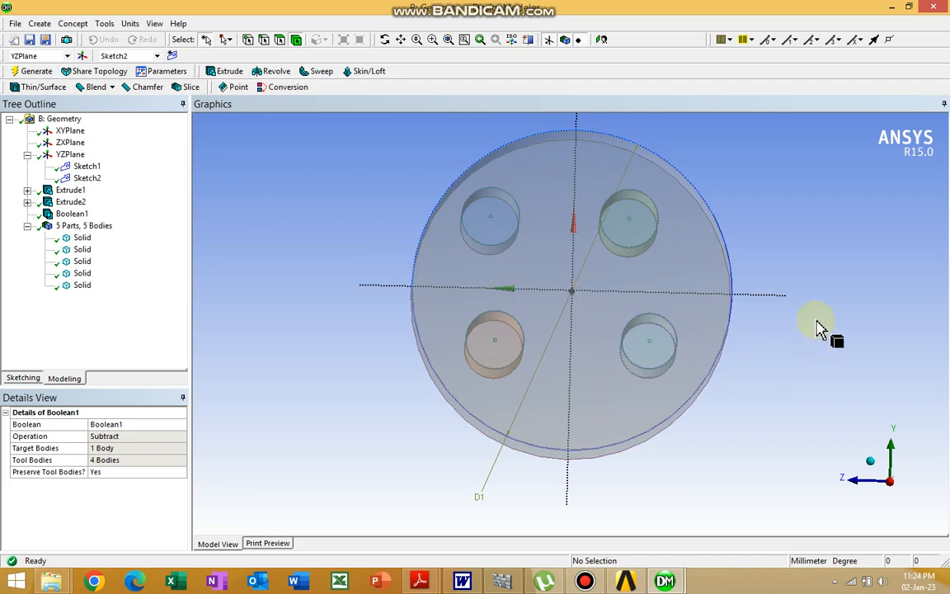
mouse_move(761, 317)
middle_down()
mouse_move(723, 305)
mouse_move(754, 310)
middle_up()
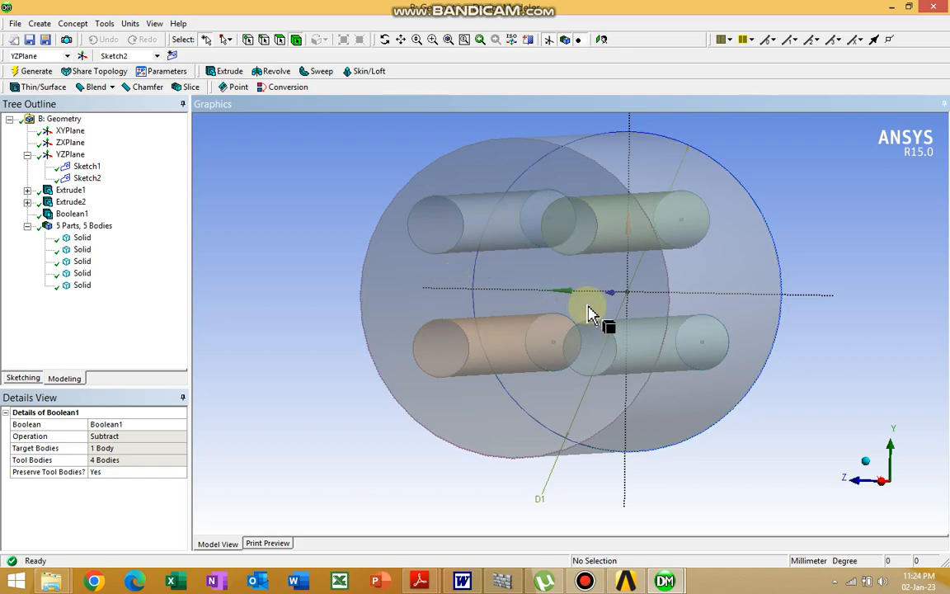
Step: Suppress the two upper small cylinder bodies to check the holes behind them in the main cylinder
click(82, 251)
ctrl+click(83, 262)
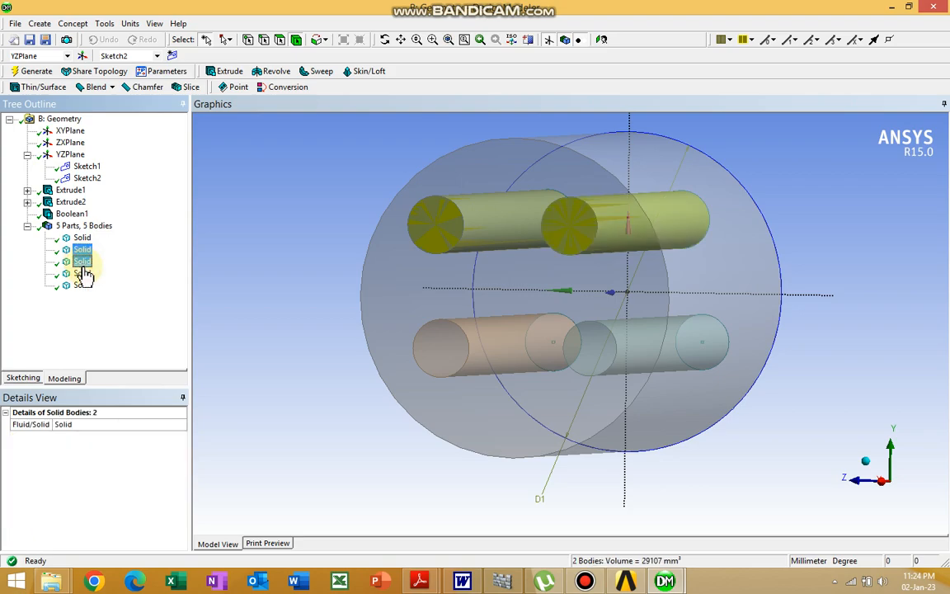
right_click(84, 262)
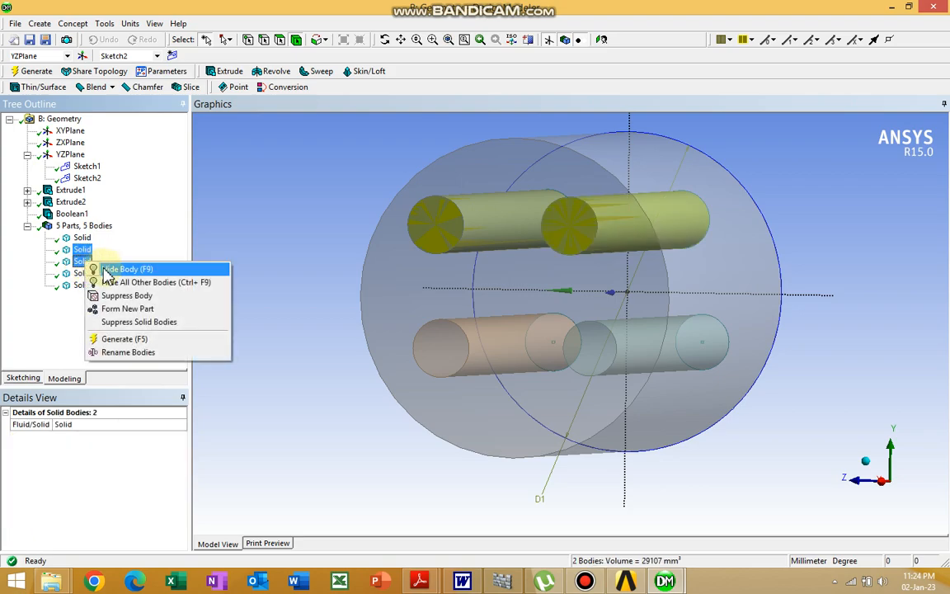
click(126, 298)
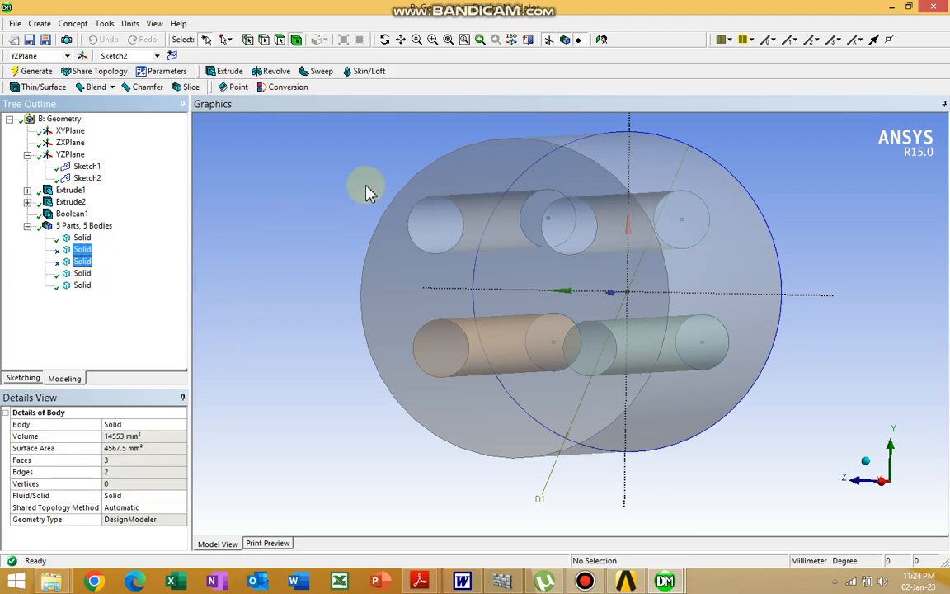
mouse_move(404, 180)
middle_down()
mouse_move(425, 169)
mouse_move(505, 178)
mouse_move(411, 161)
mouse_move(390, 171)
mouse_move(415, 164)
middle_up()
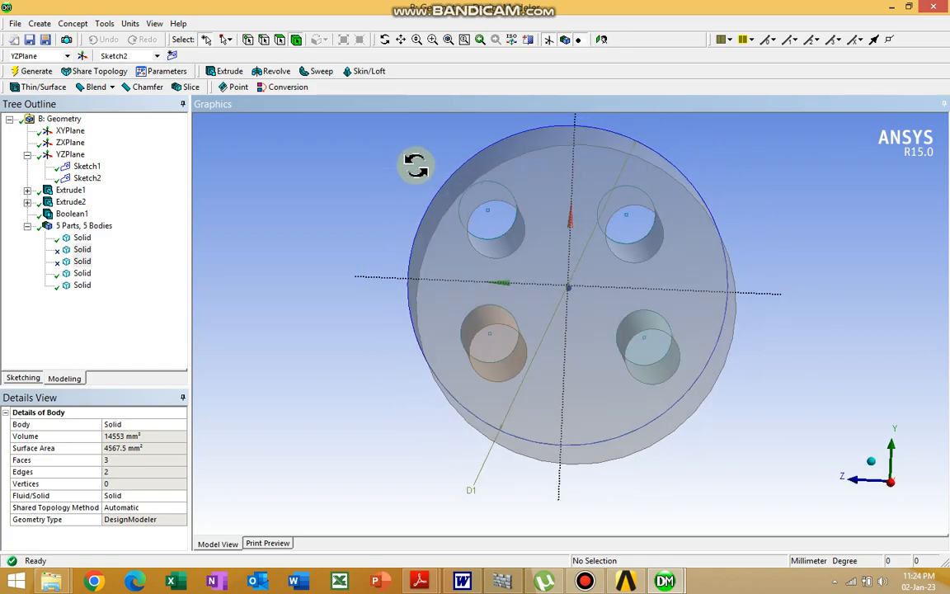
Step: Unsuppress the two upper small cylinder bodies
right_click(56, 216)
click(10, 239)
click(81, 249)
ctrl+click(82, 261)
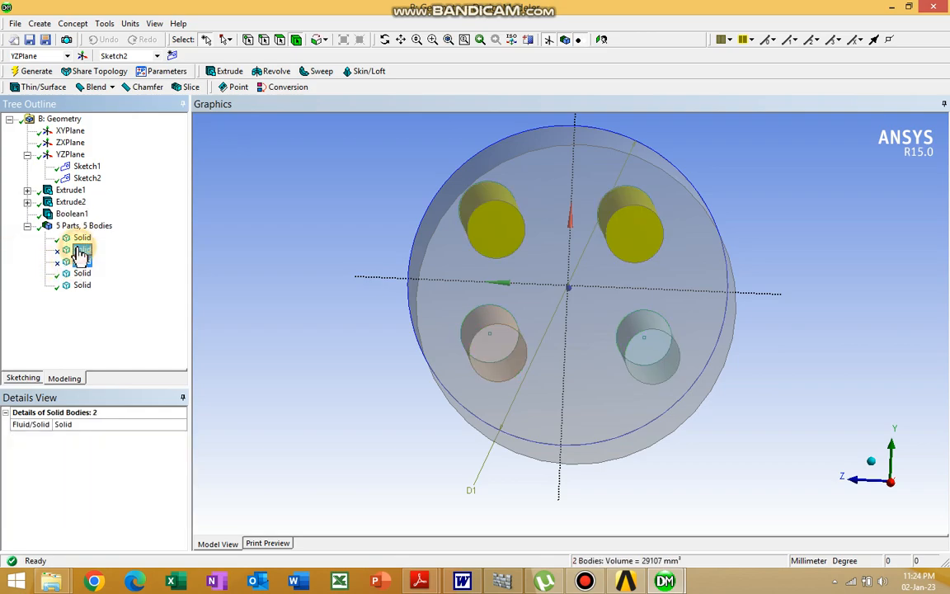
right_click(80, 249)
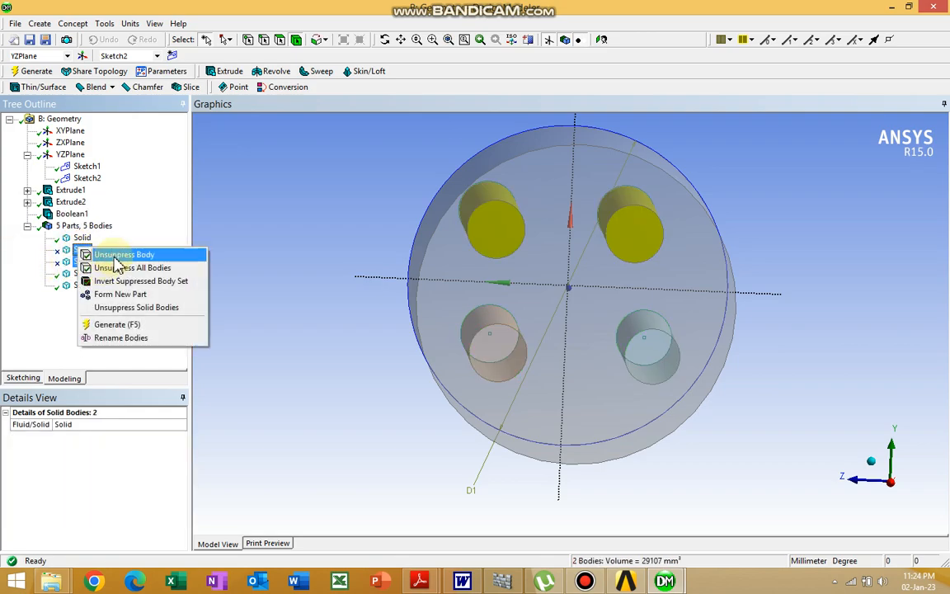
click(119, 255)
Step: Suppress the Boolean feature so that the subtraction is not applied to the main cylinder
click(60, 214)
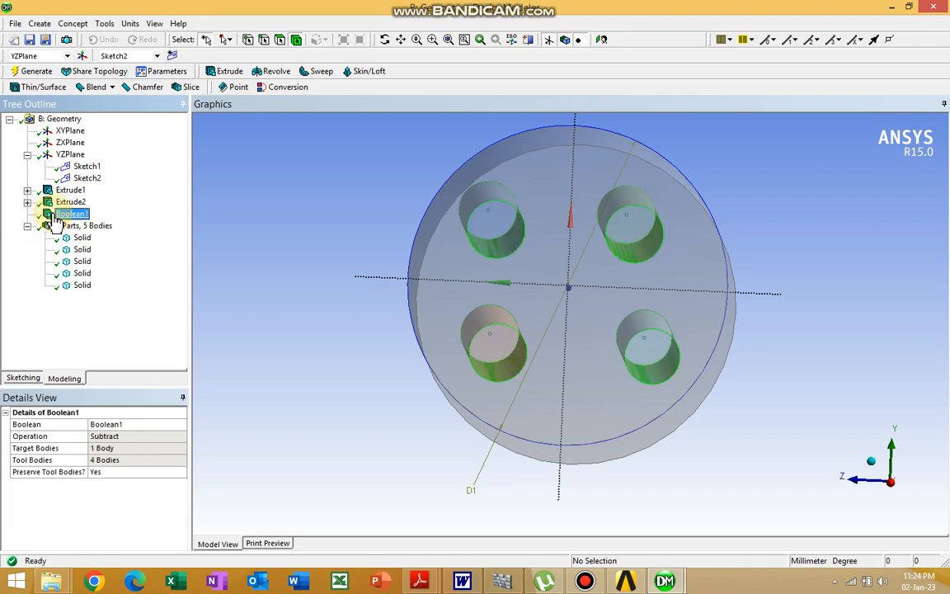
right_click(58, 215)
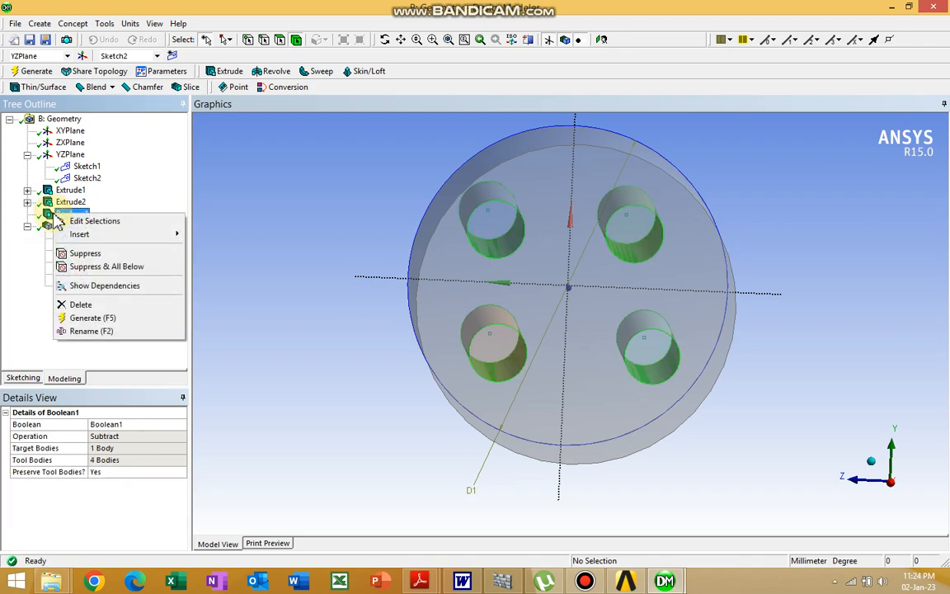
click(91, 255)
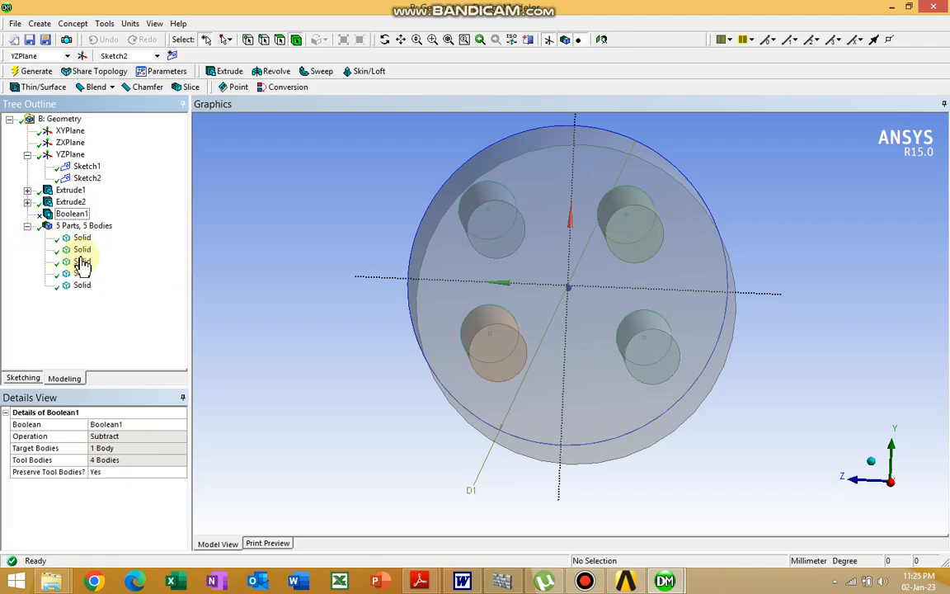
Step: With the Boolean inactive, suppress the two upper small cylinder bodies and inspect the main cylinder for holes
click(83, 249)
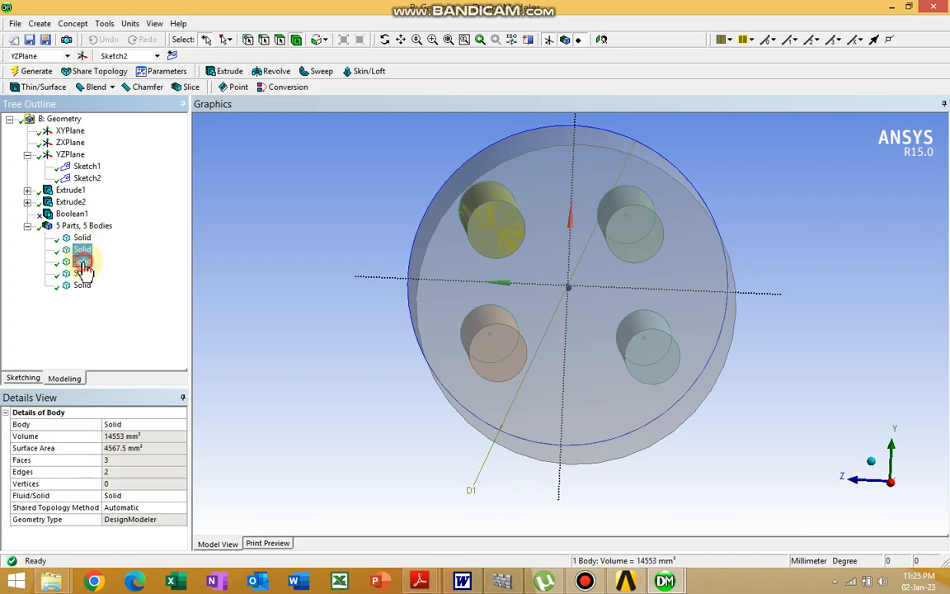
ctrl+click(84, 262)
right_click(82, 261)
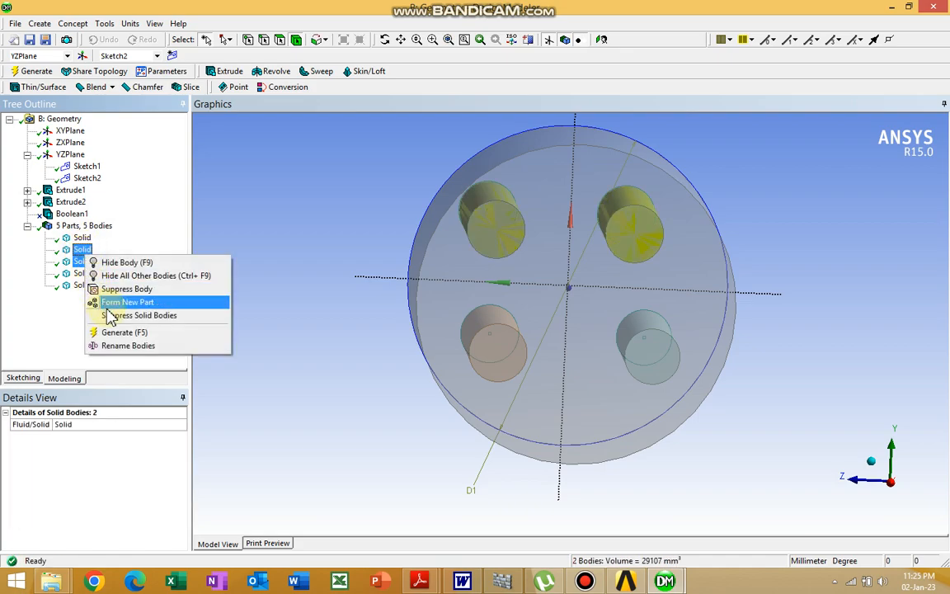
click(116, 289)
middle_drag(290, 228, 260, 225)
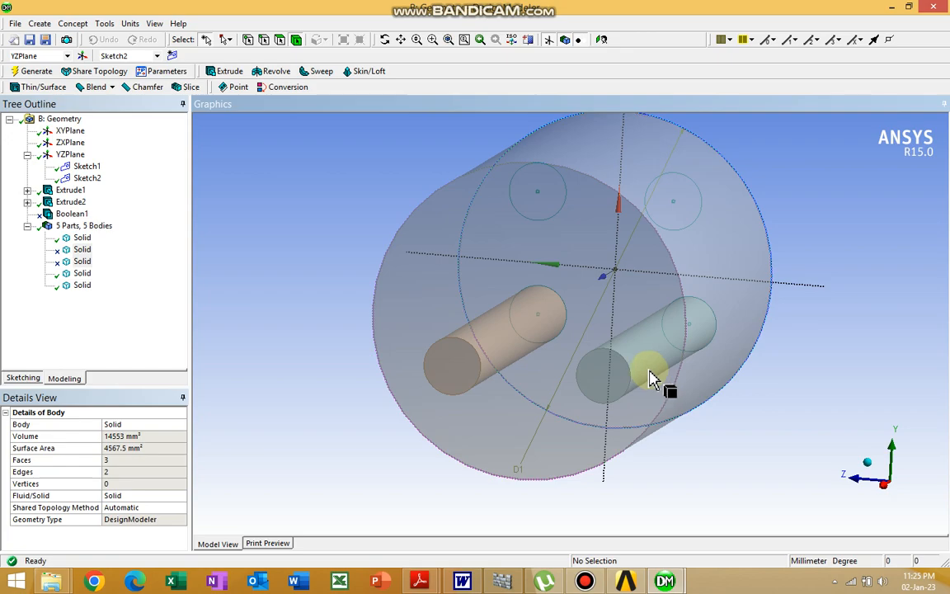
Step: Restore the two suppressed upper small cylinder bodies
click(82, 249)
ctrl+click(86, 262)
right_click(89, 263)
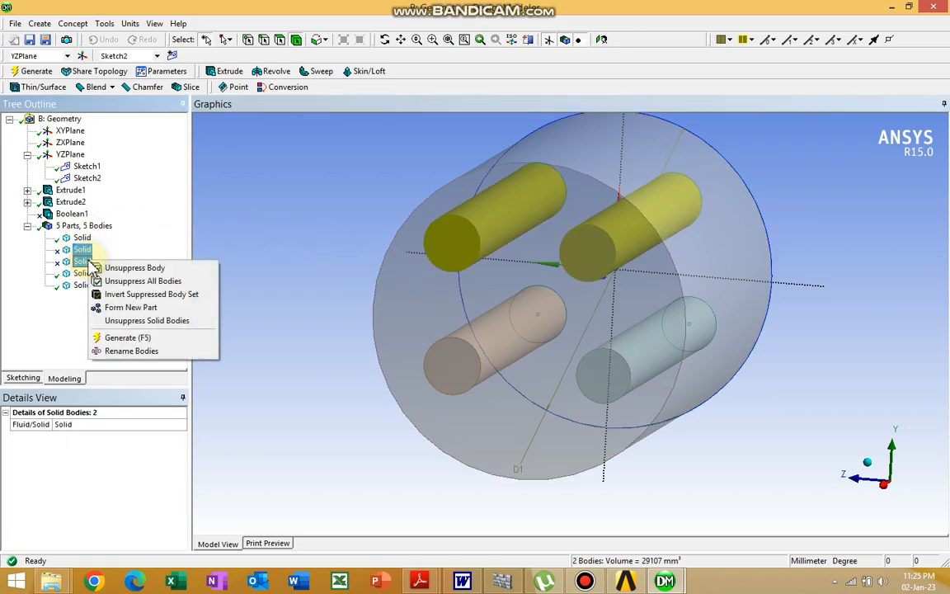
click(135, 270)
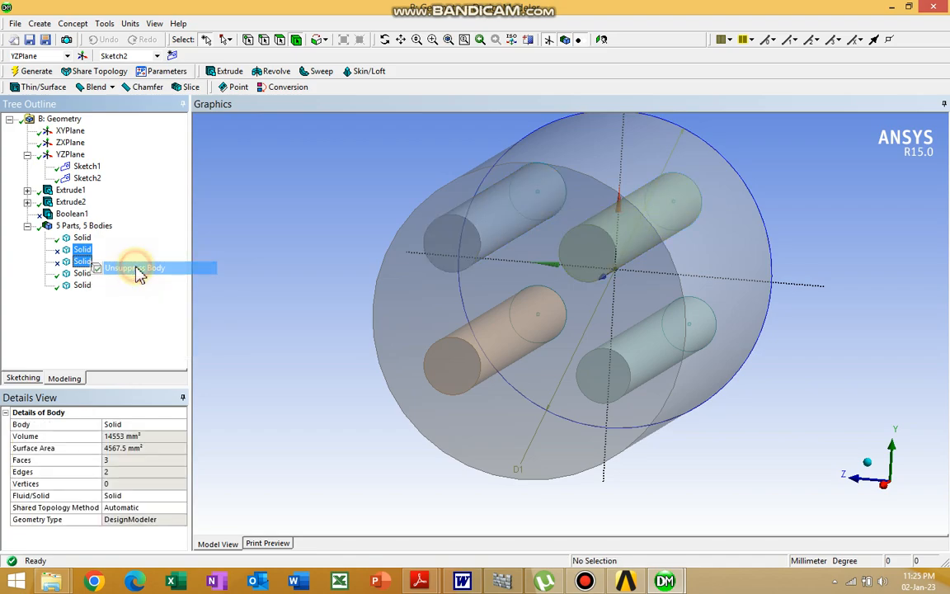
Step: Unsuppress the Boolean feature to reapply the subtraction
click(70, 216)
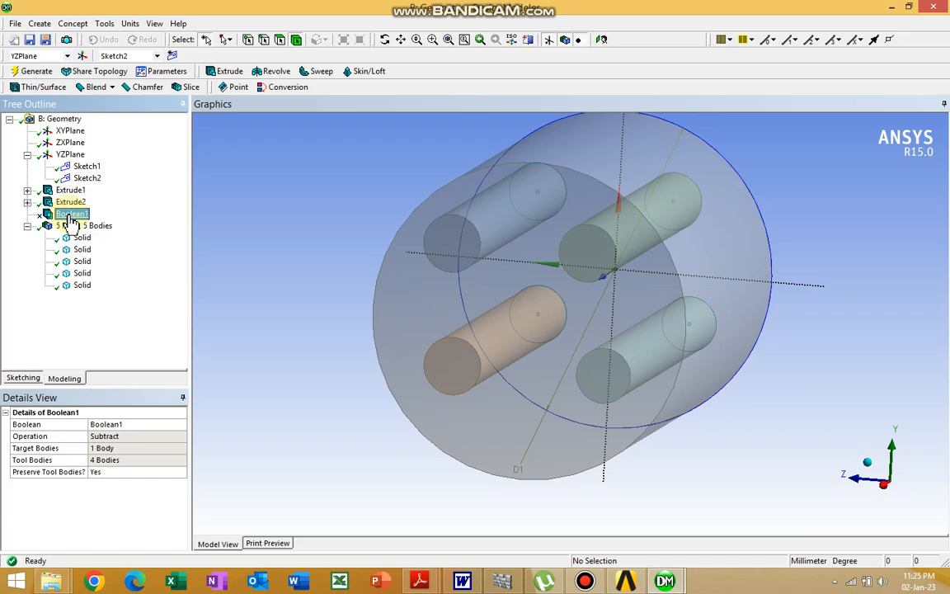
right_click(69, 216)
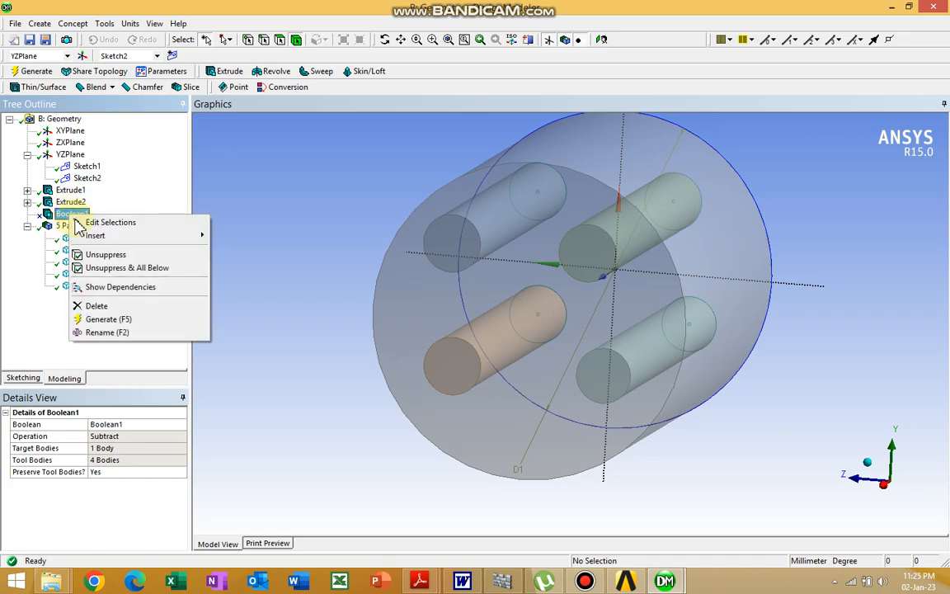
click(114, 253)
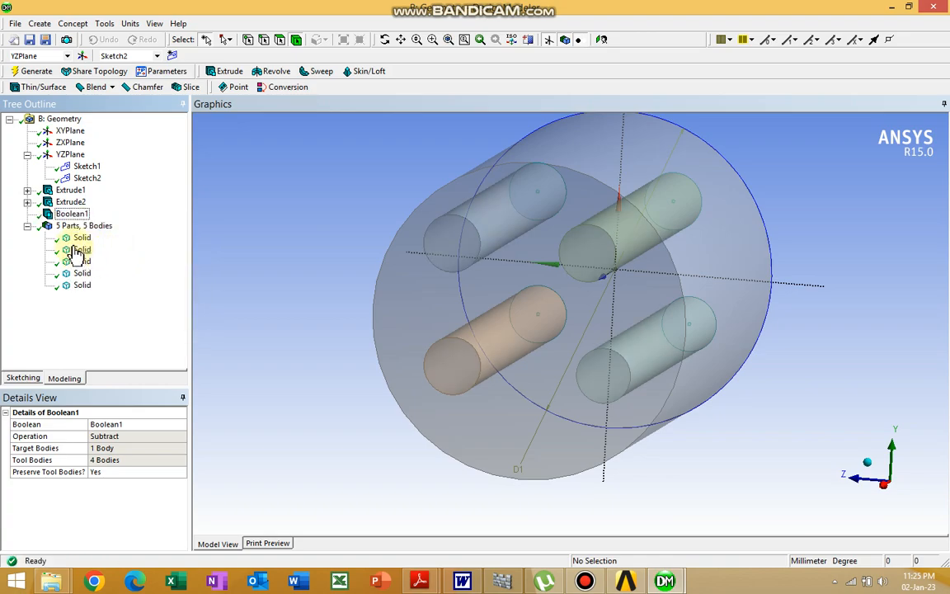
Step: Set the Boolean's Preserve Tool Bodies to No and regenerate the model to inspect the four through holes
click(124, 474)
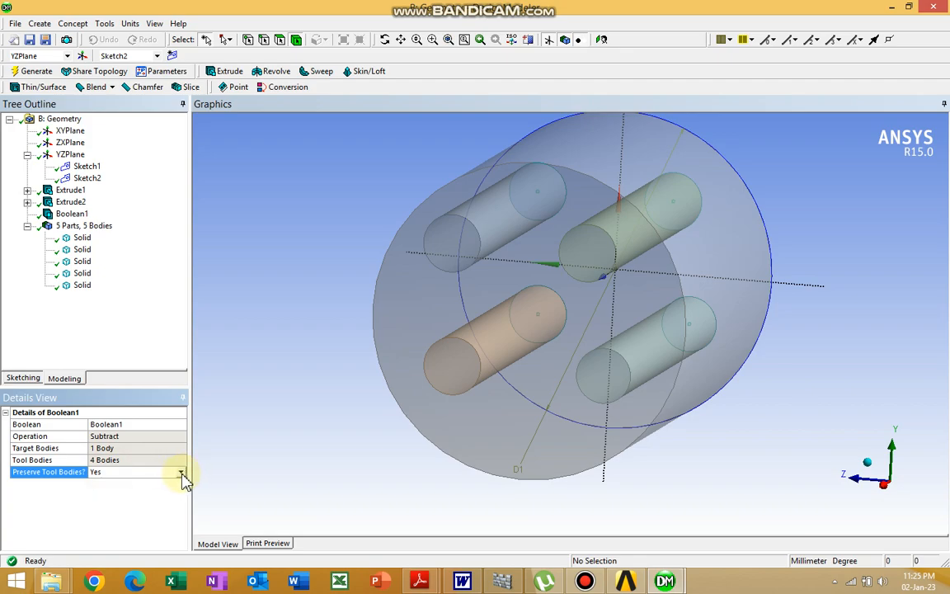
click(181, 474)
click(162, 482)
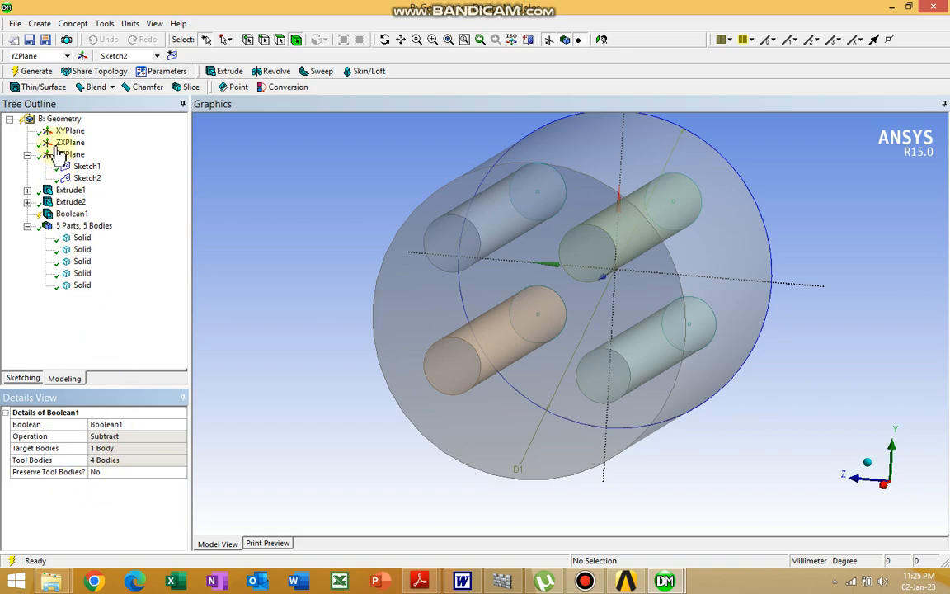
click(37, 73)
middle_drag(271, 209, 318, 202)
middle_drag(317, 207, 307, 210)
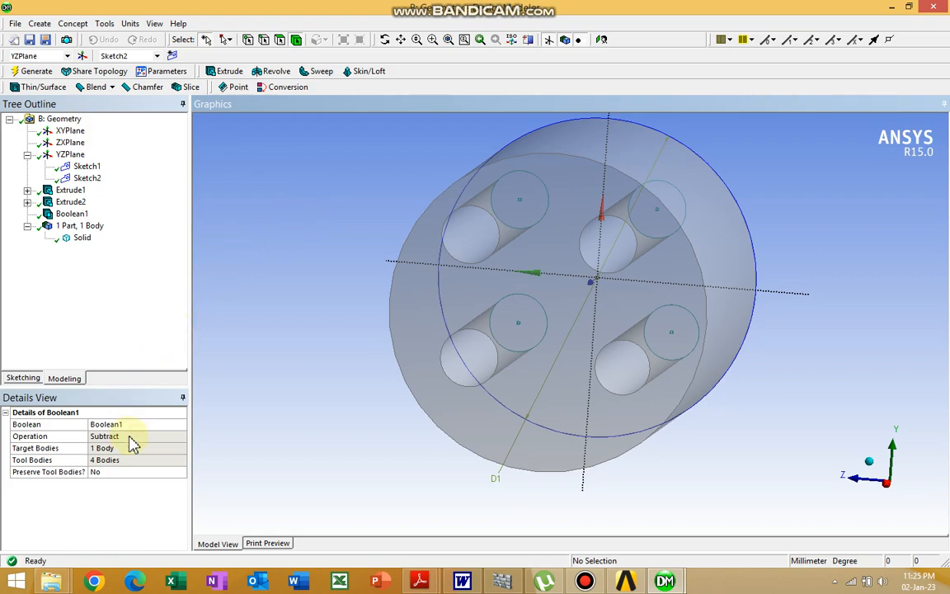
Step: Set the Boolean's Preserve Tool Bodies back to Yes and regenerate the model to bring back the four small cylinders
click(169, 474)
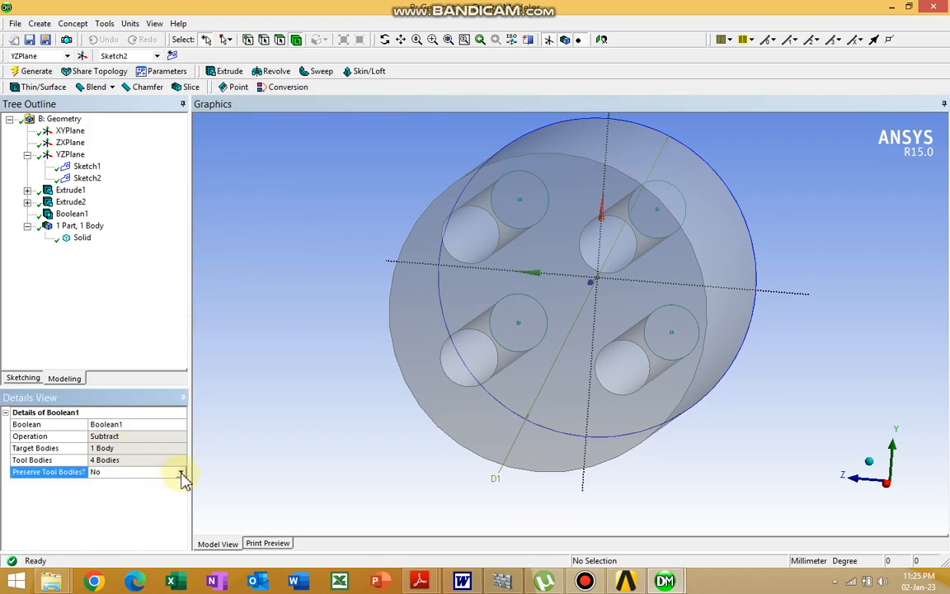
click(181, 473)
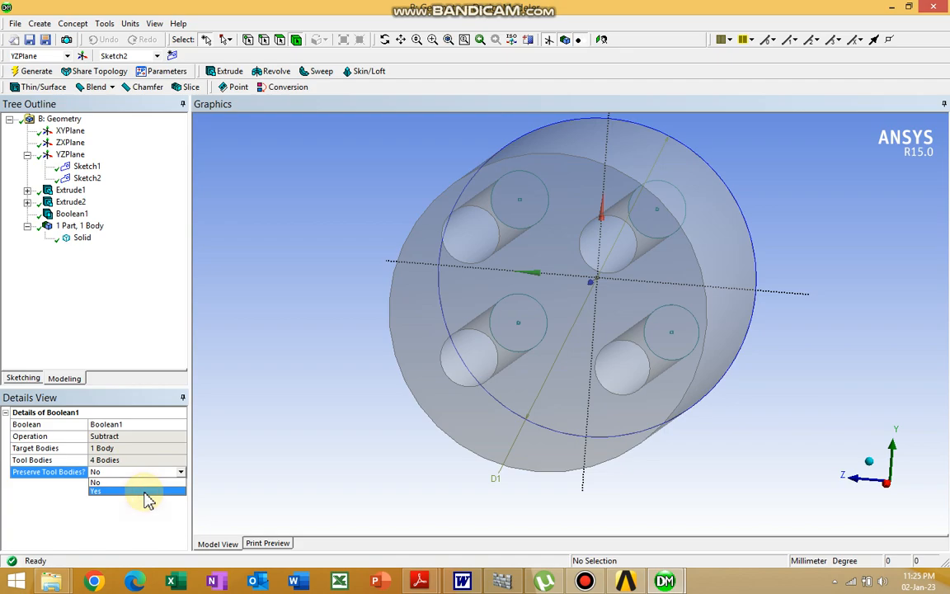
click(144, 492)
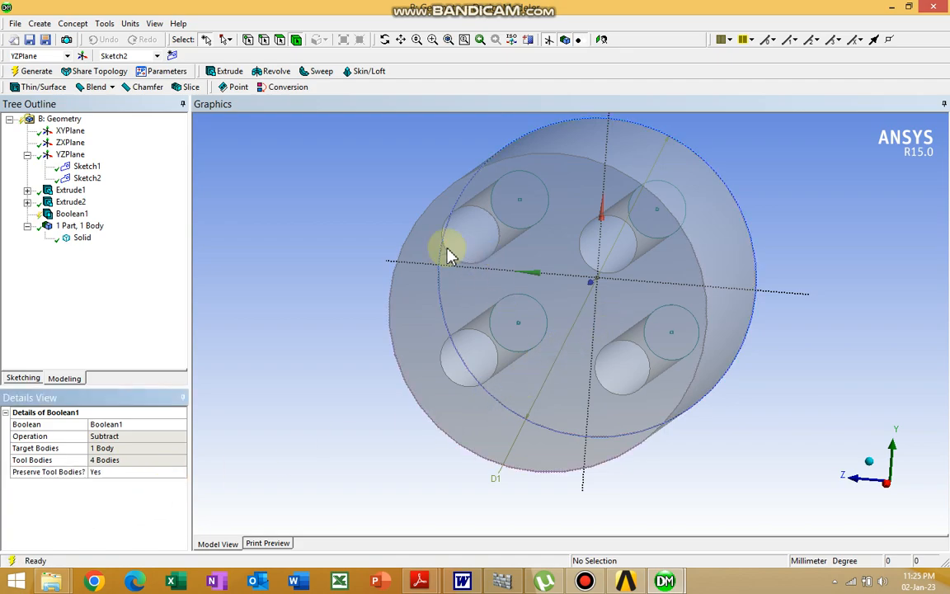
mouse_move(396, 258)
middle_down()
mouse_move(403, 244)
mouse_move(390, 256)
middle_up()
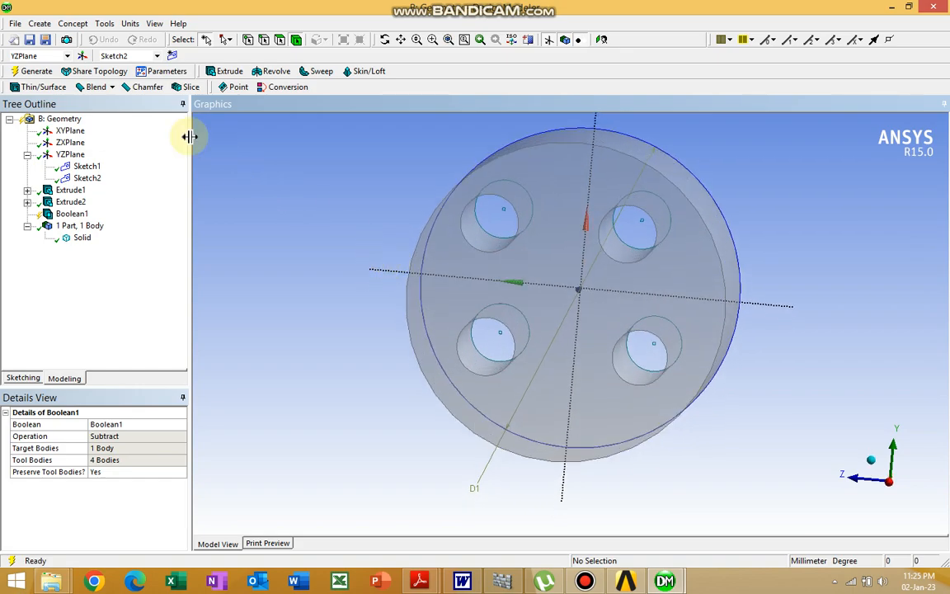
click(32, 73)
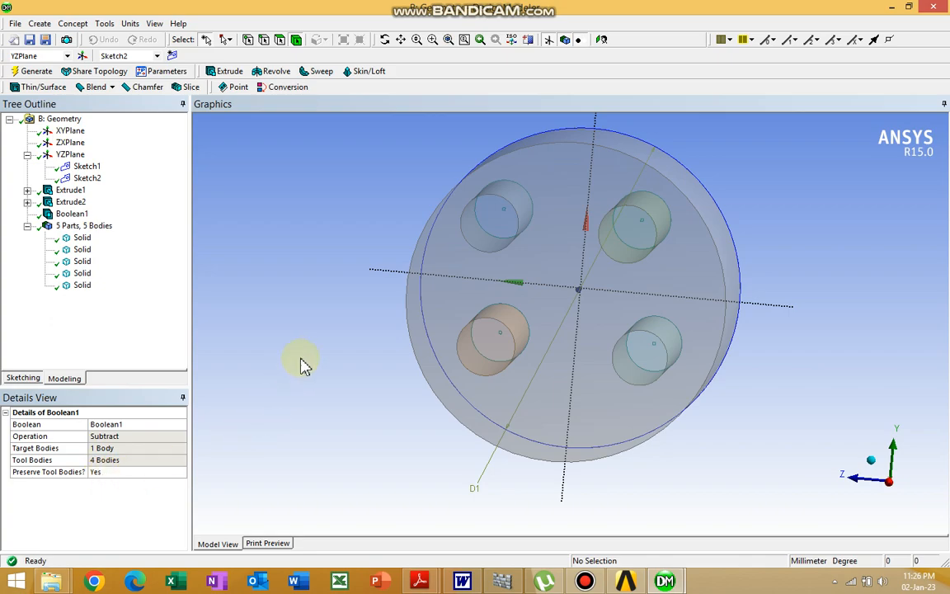
middle_drag(324, 336, 303, 341)
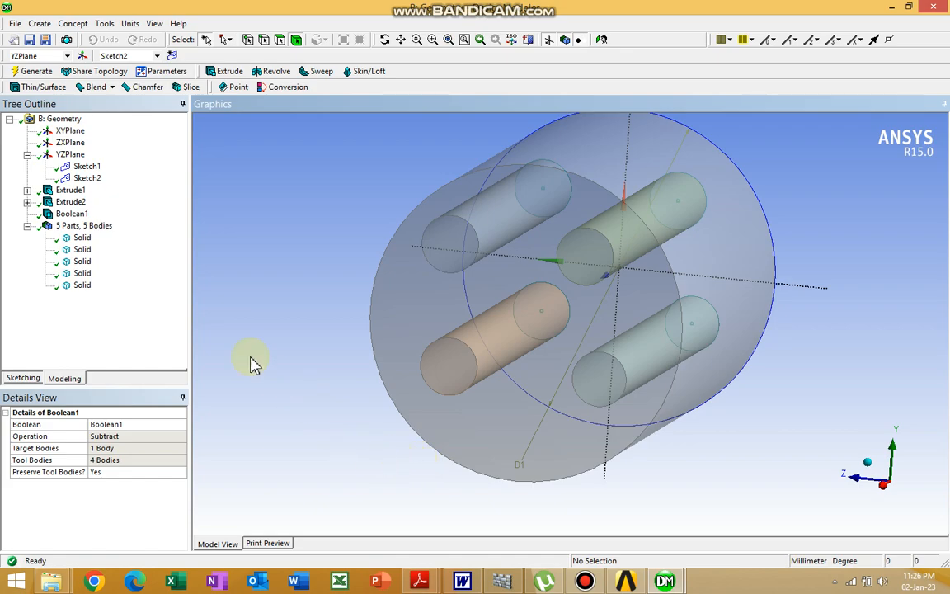
Step: Suppress the second extrusion together with the Boolean feature, leaving only the solid main cylinder
click(79, 215)
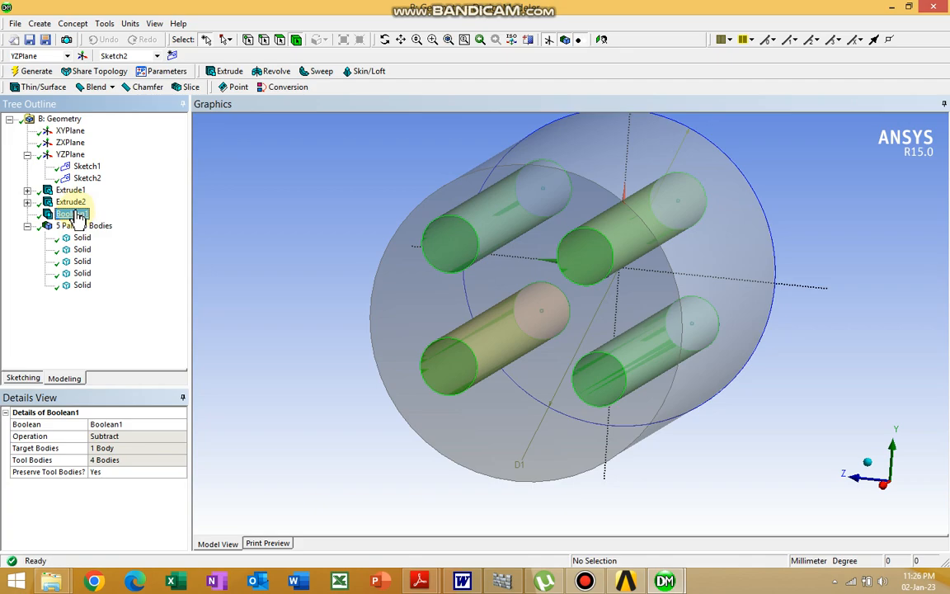
click(75, 204)
right_click(74, 206)
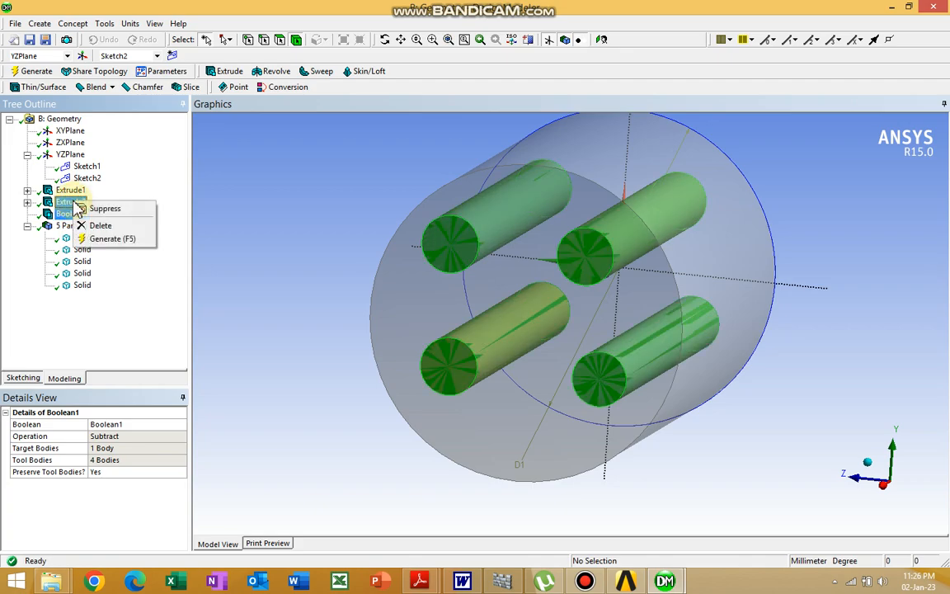
click(123, 210)
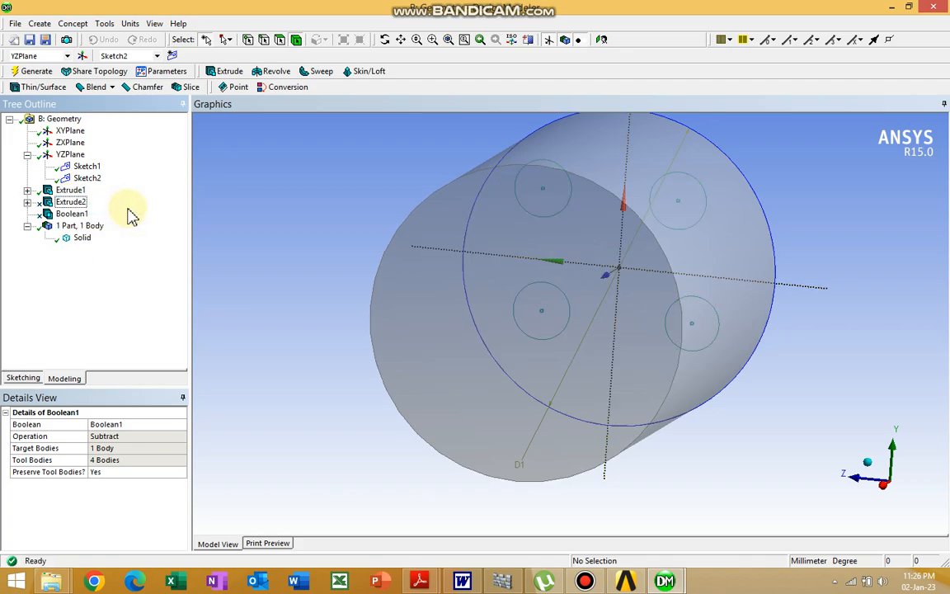
middle_drag(470, 244, 308, 234)
scroll(409, 233, down, 5)
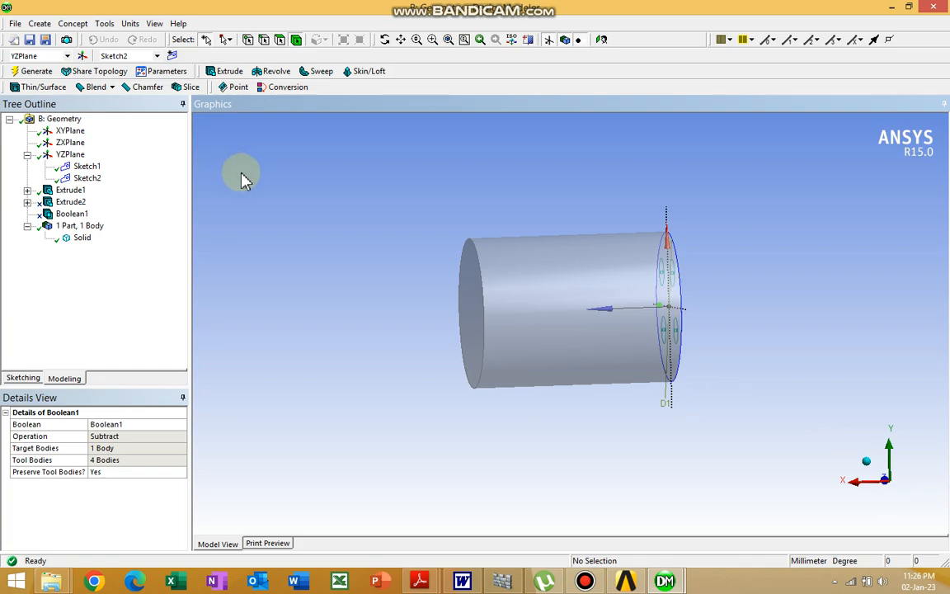
Step: Create a new empty sketch on the XY plane, viewed face-on along the cylinder's side
click(70, 130)
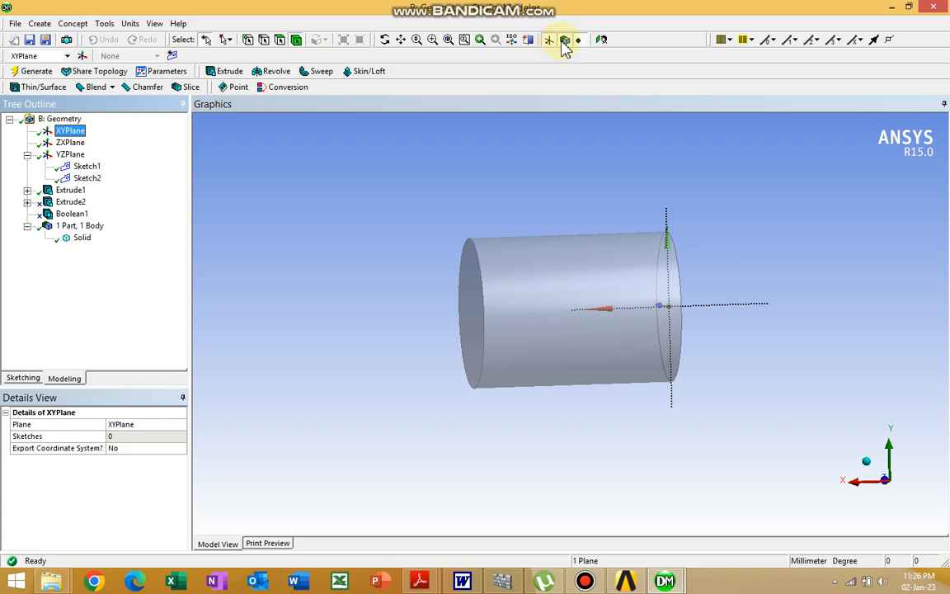
click(602, 40)
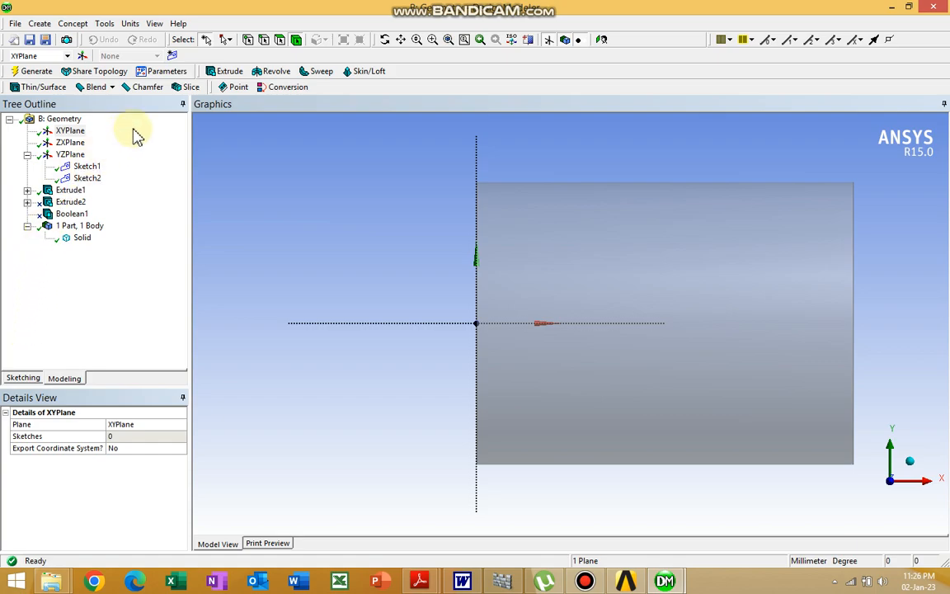
click(70, 133)
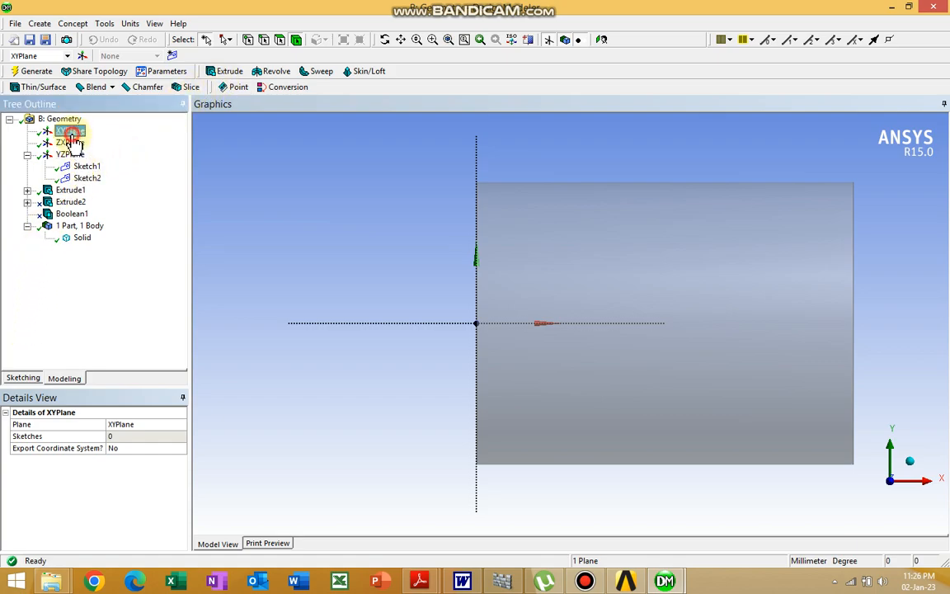
click(32, 378)
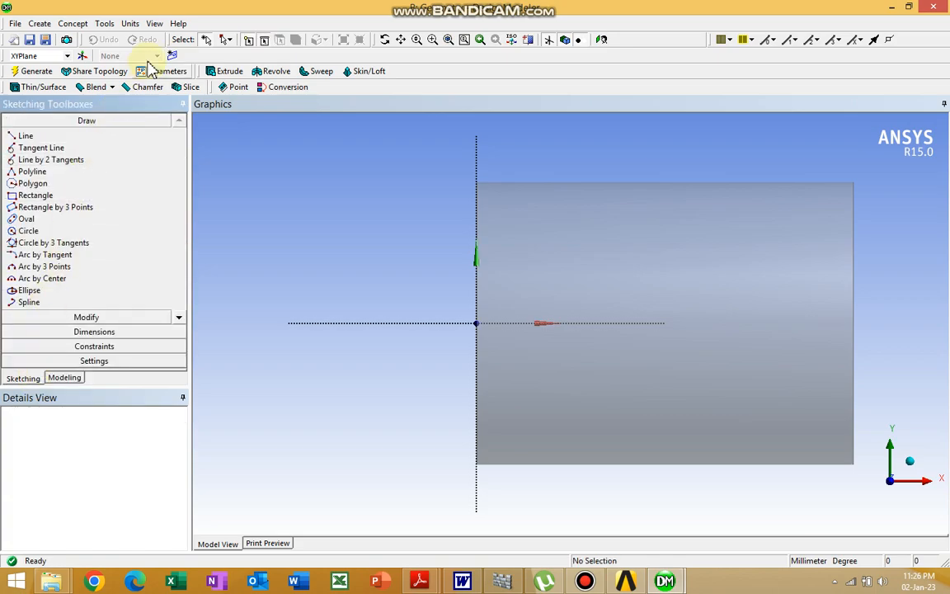
click(76, 378)
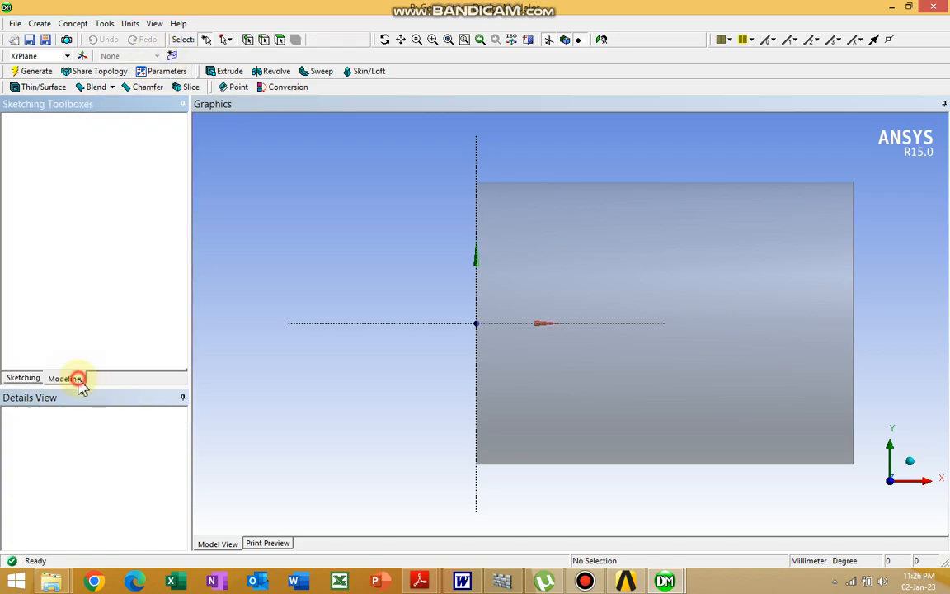
click(71, 132)
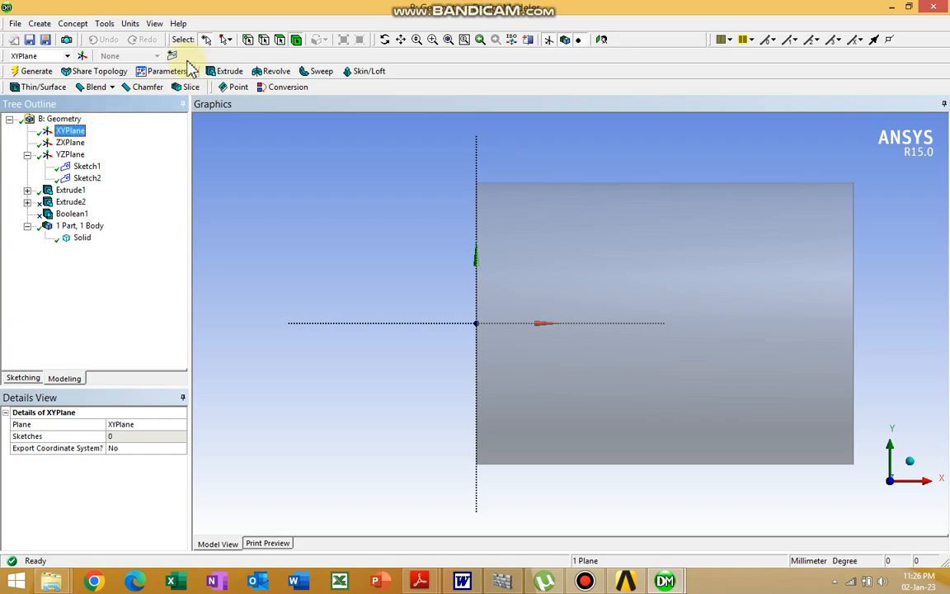
click(171, 55)
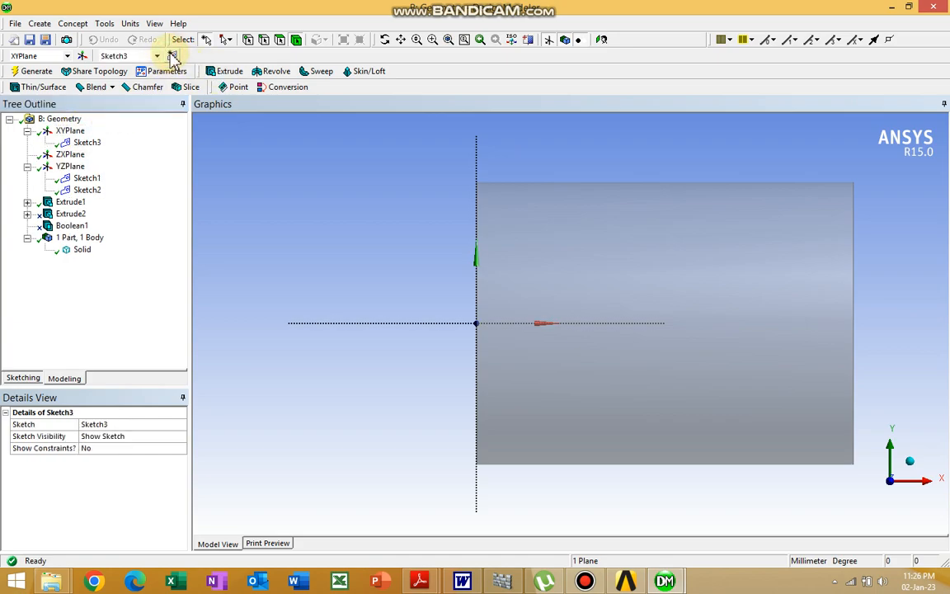
click(87, 144)
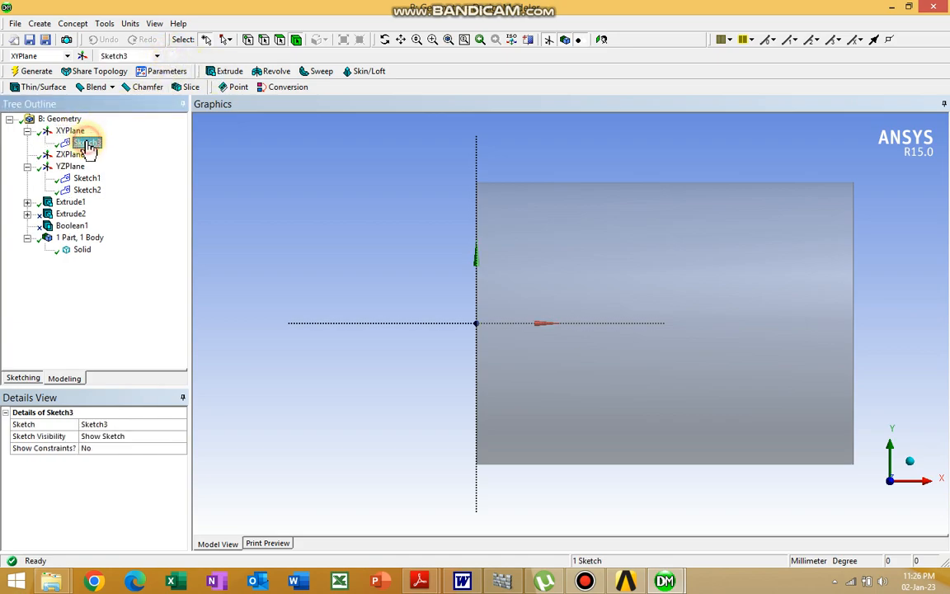
Step: Sketch a small circle centred on the horizontal axis, about a third of the way along the cylinder's length
click(25, 379)
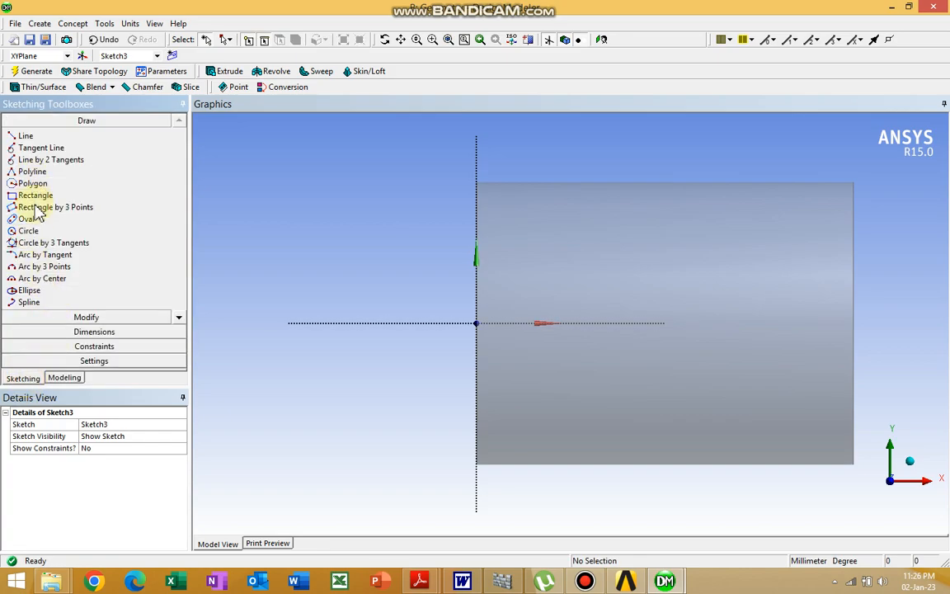
click(31, 231)
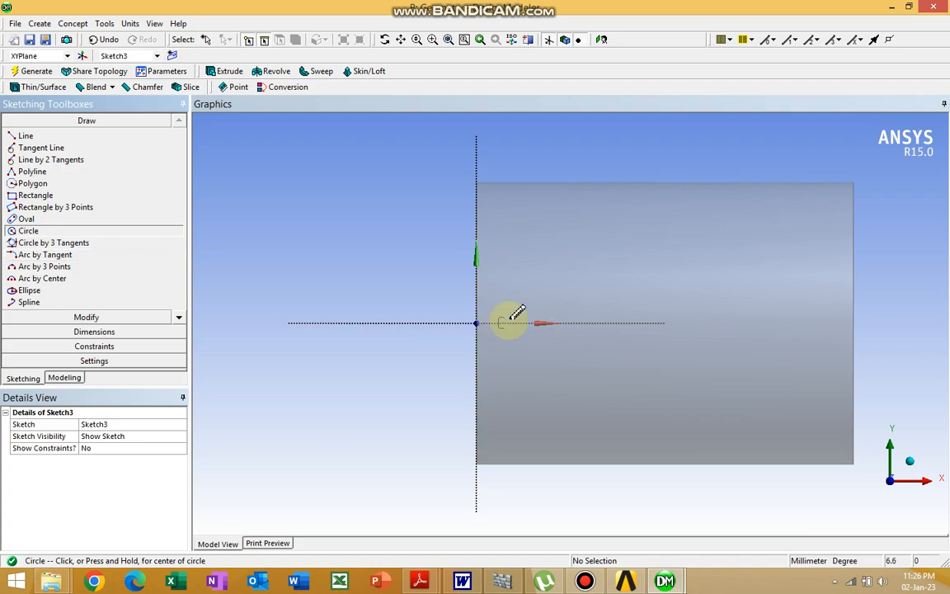
click(606, 323)
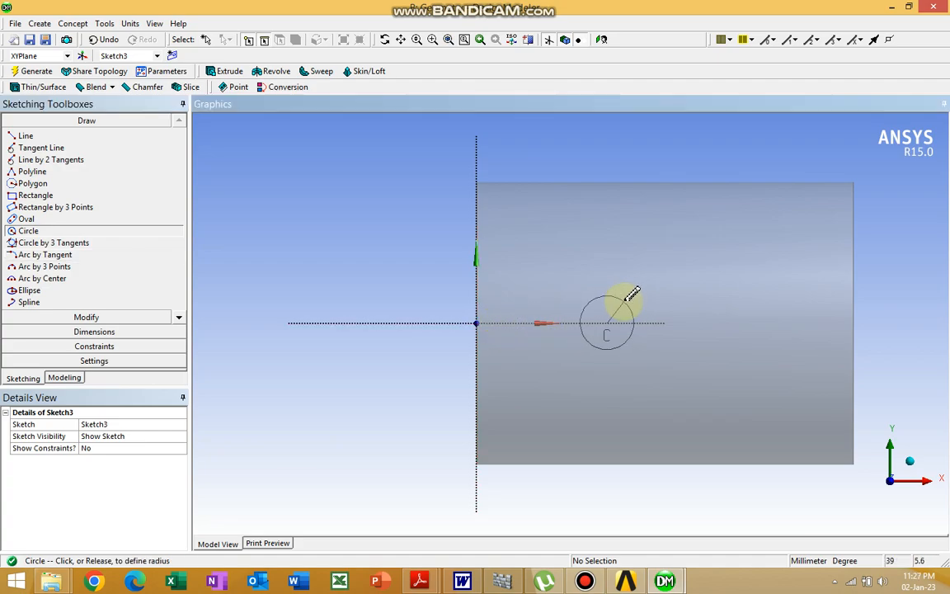
click(633, 294)
middle_drag(328, 197, 438, 210)
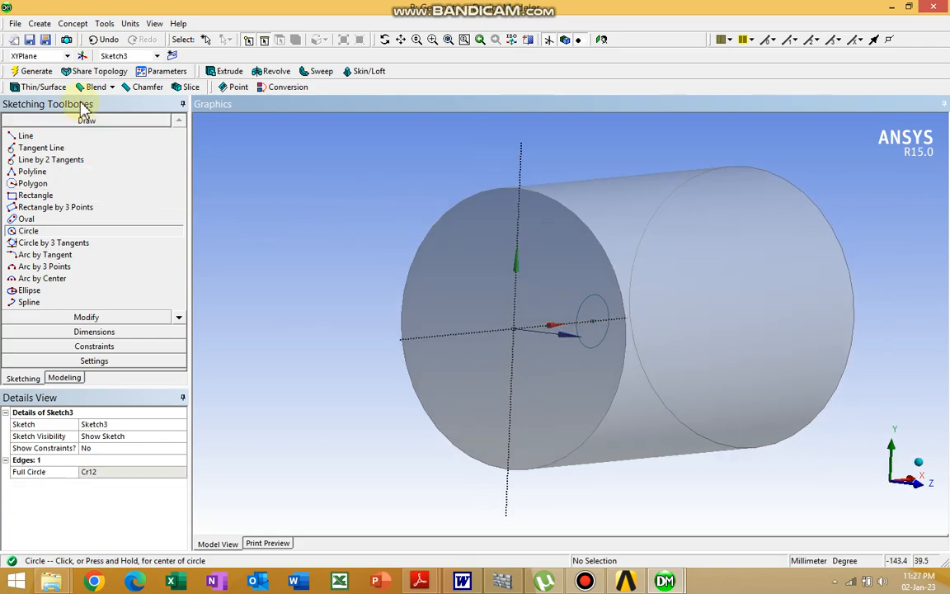
Step: Extrude the new circle 100 mm in the normal direction as an Add Frozen body and generate it
click(223, 72)
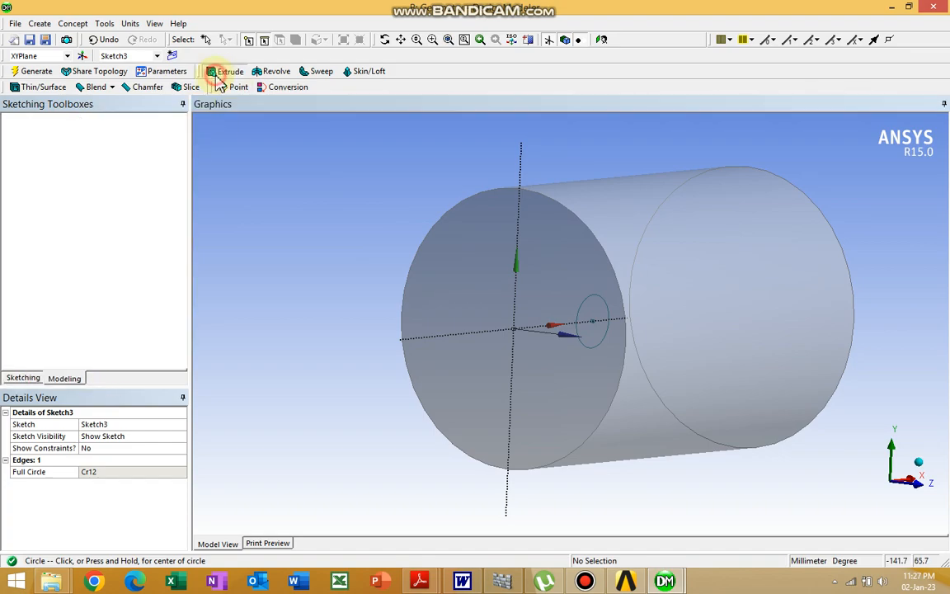
click(87, 144)
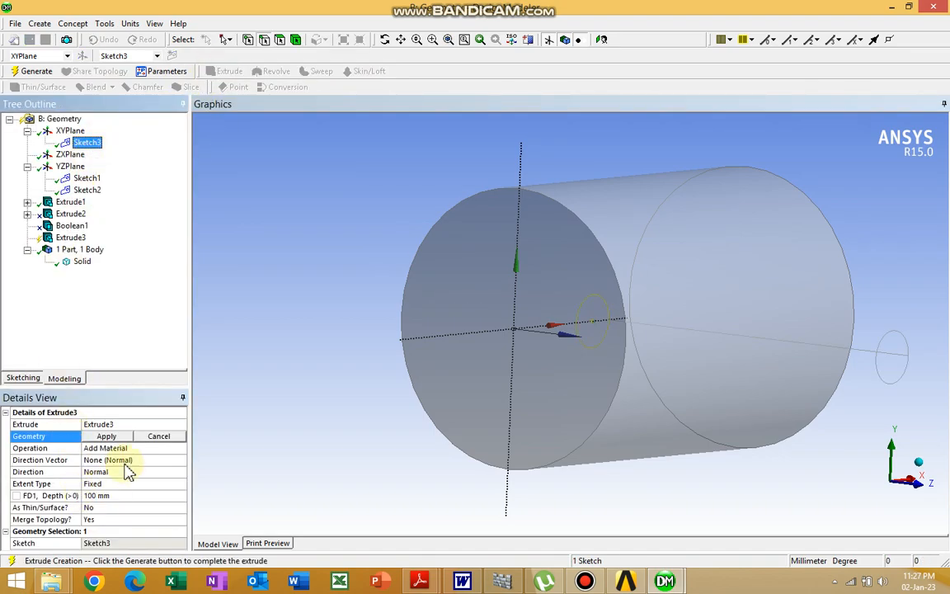
click(116, 436)
click(128, 448)
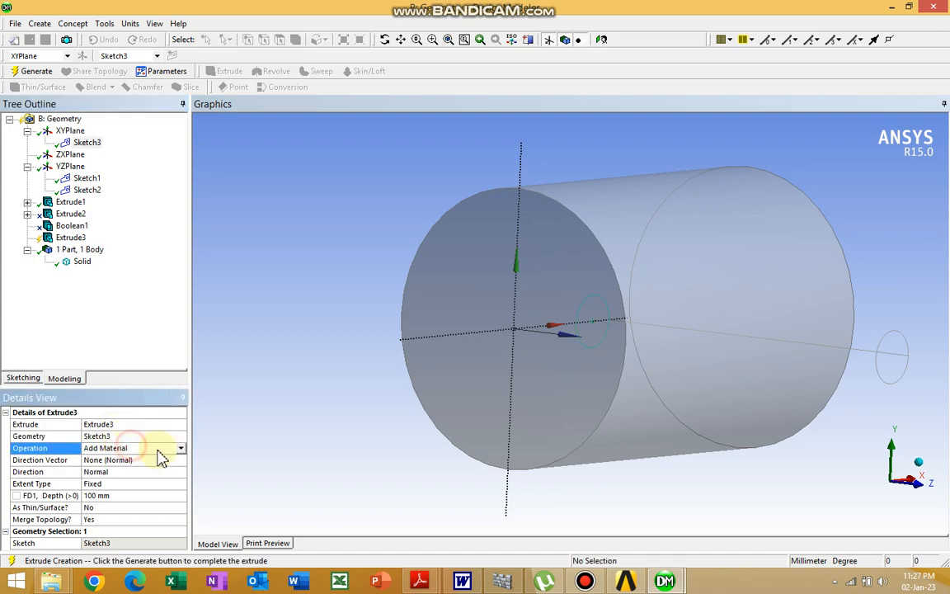
click(181, 452)
click(167, 458)
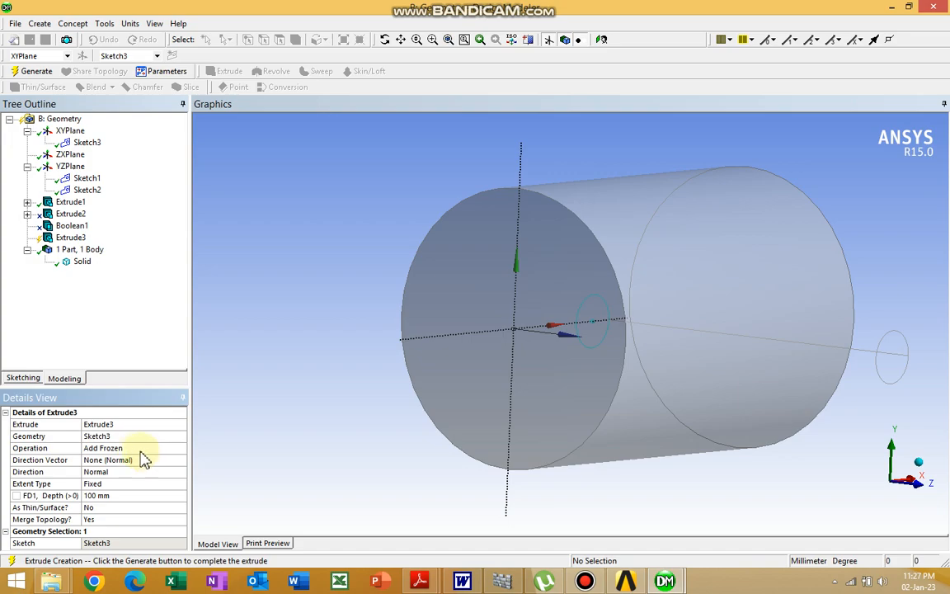
click(31, 72)
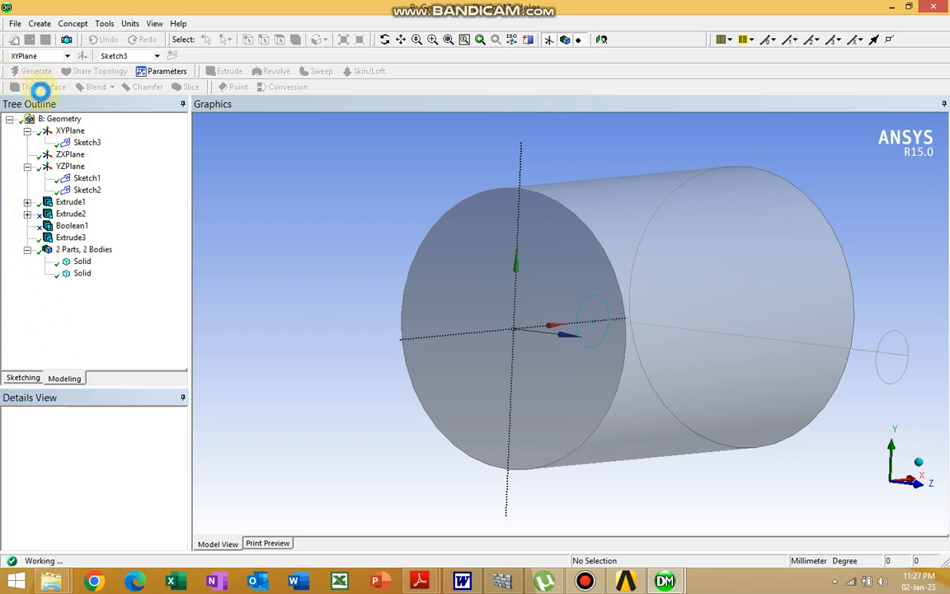
Step: Set the cross cylinder extrusion's direction to Both - Symmetric and regenerate so it passes through both sides of the main cylinder
middle_drag(352, 205, 424, 193)
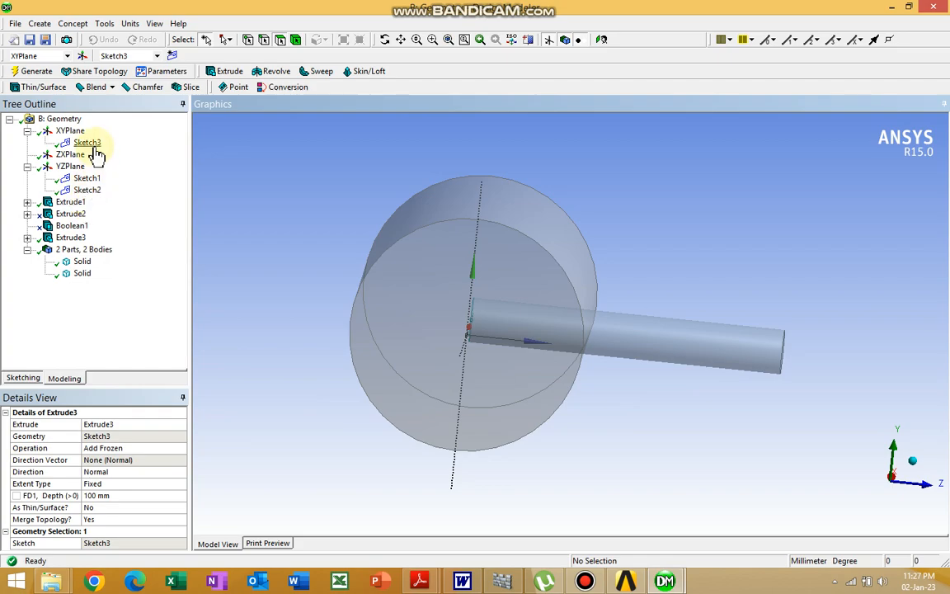
click(73, 238)
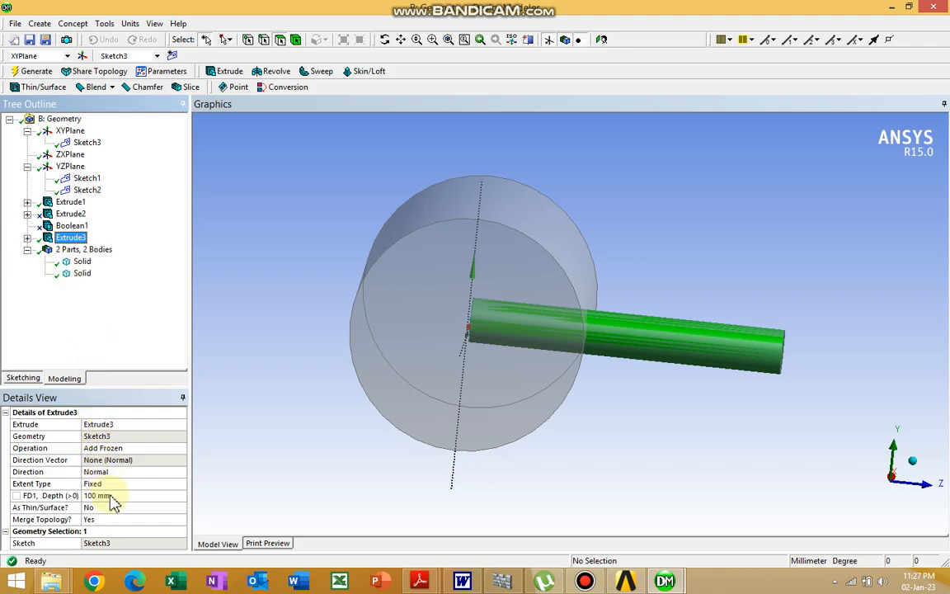
click(116, 473)
click(181, 471)
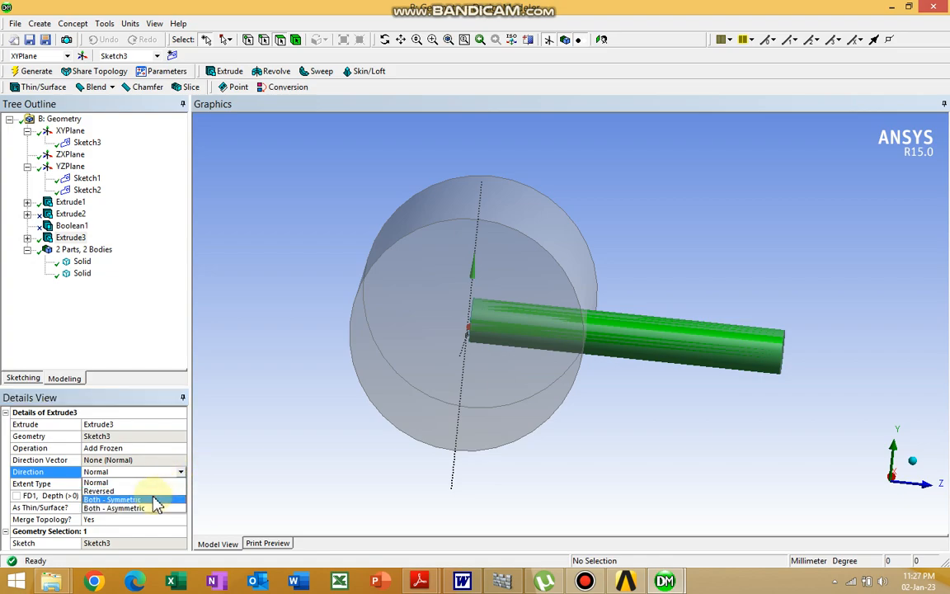
click(155, 500)
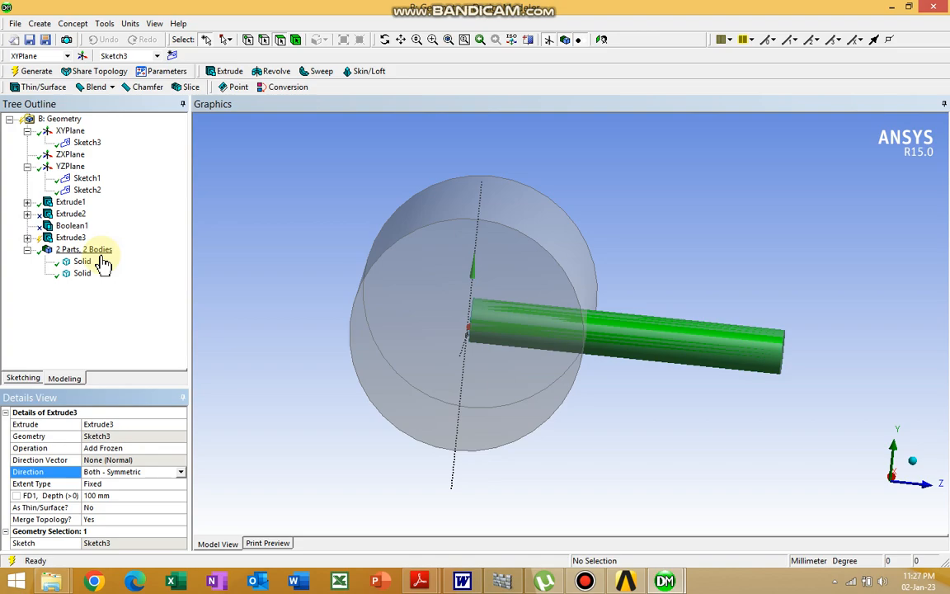
click(33, 71)
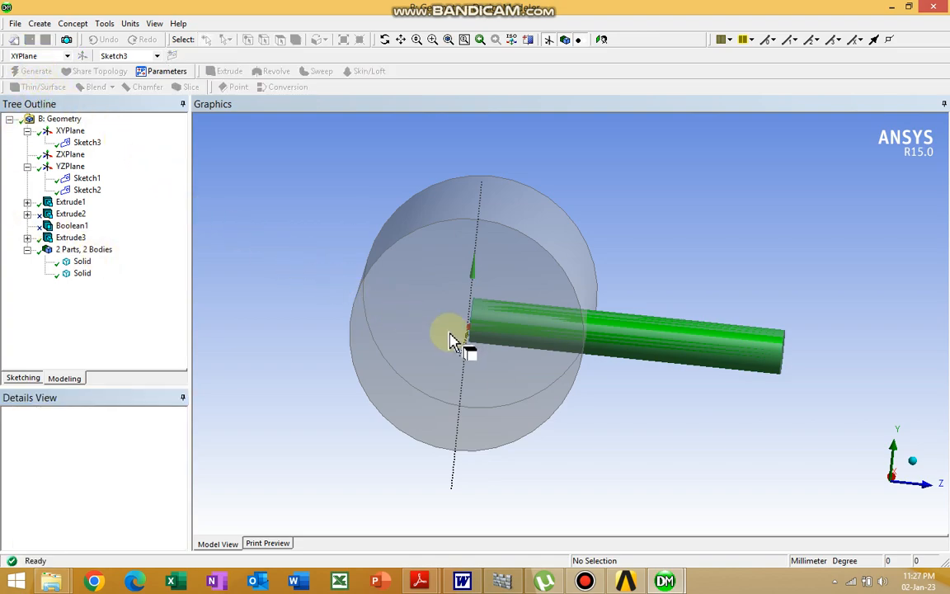
scroll(801, 216, down, 4)
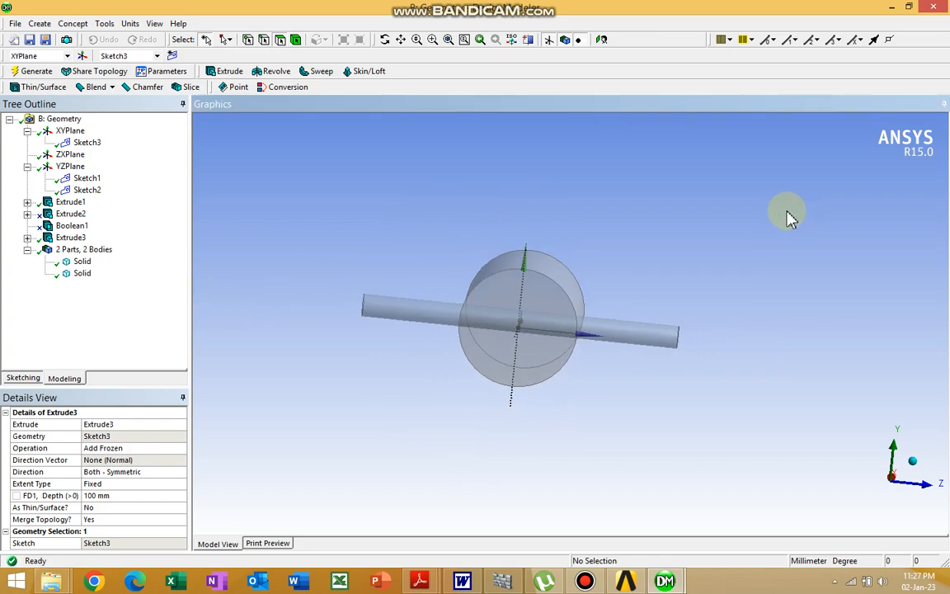
drag(717, 258, 683, 334)
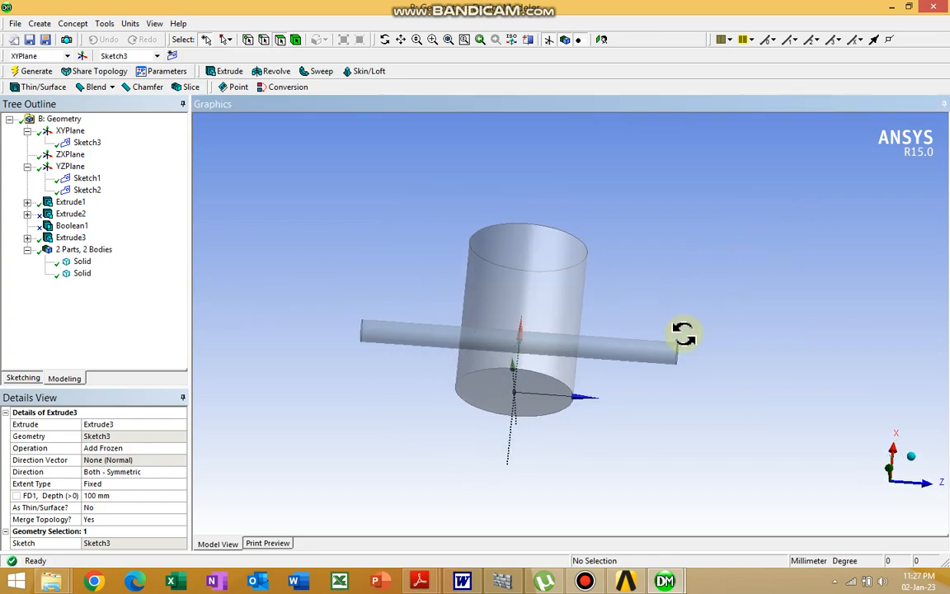
Step: Create a Subtract Boolean with the main cylinder as target and the cross cylinder as tool body, then generate it
click(40, 23)
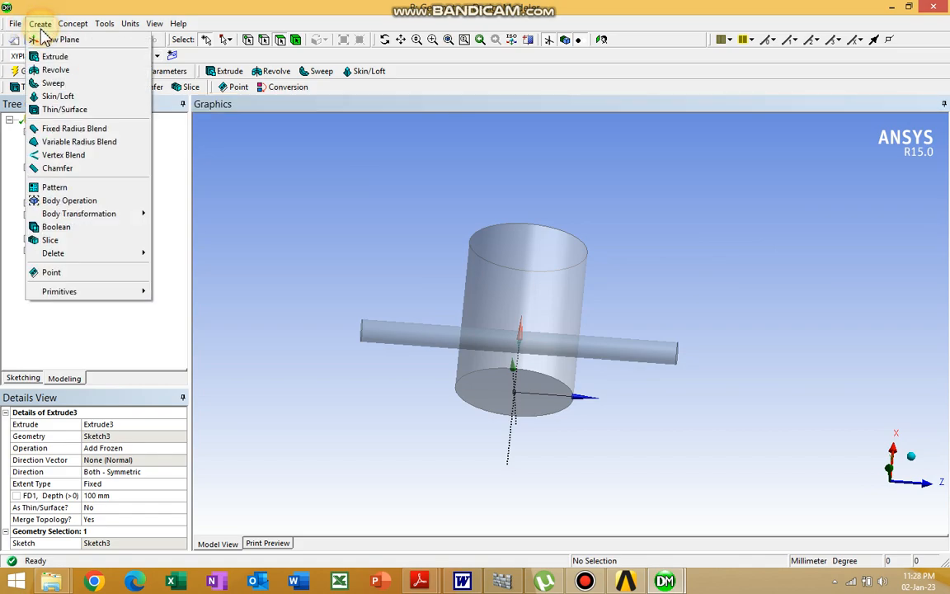
click(50, 226)
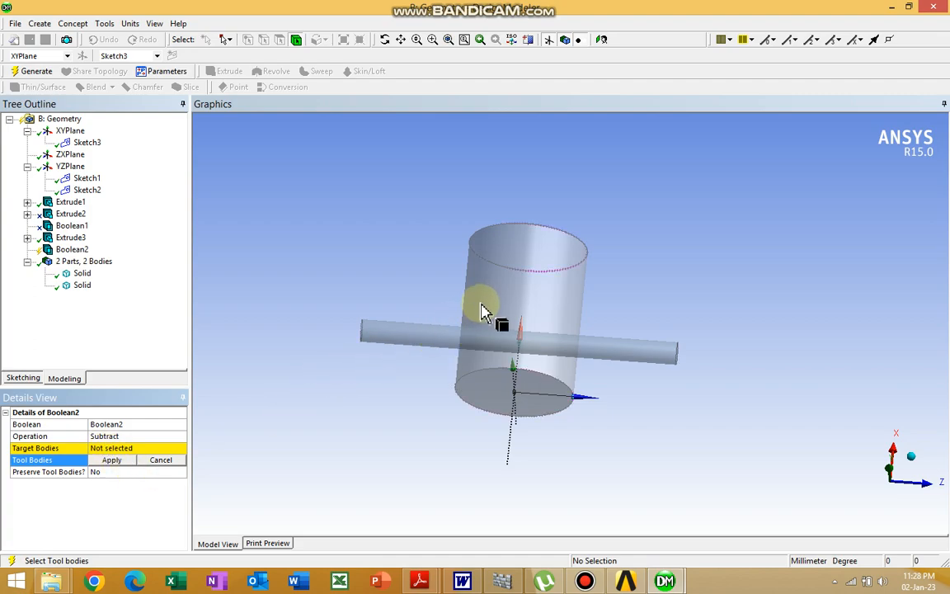
click(109, 447)
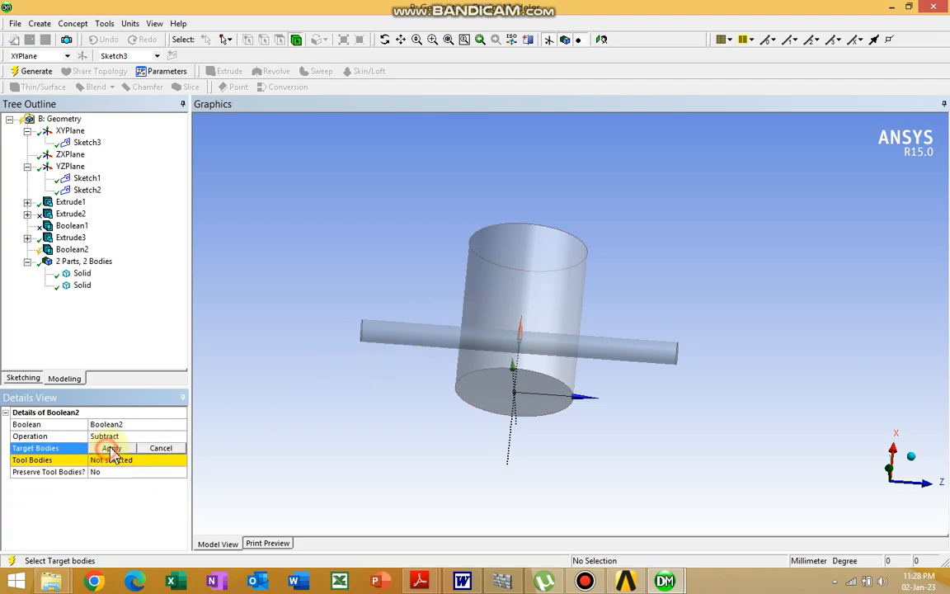
click(526, 314)
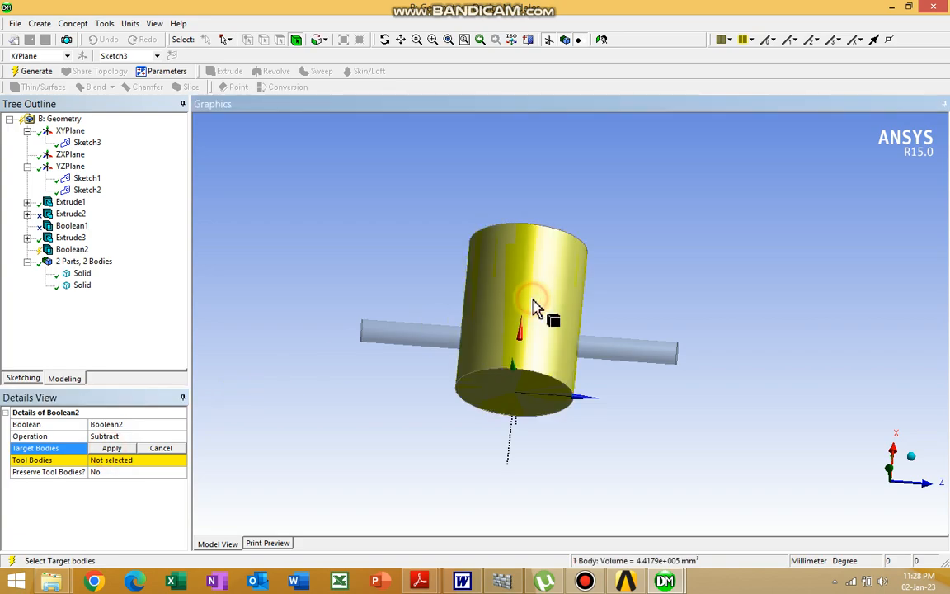
click(115, 449)
click(116, 460)
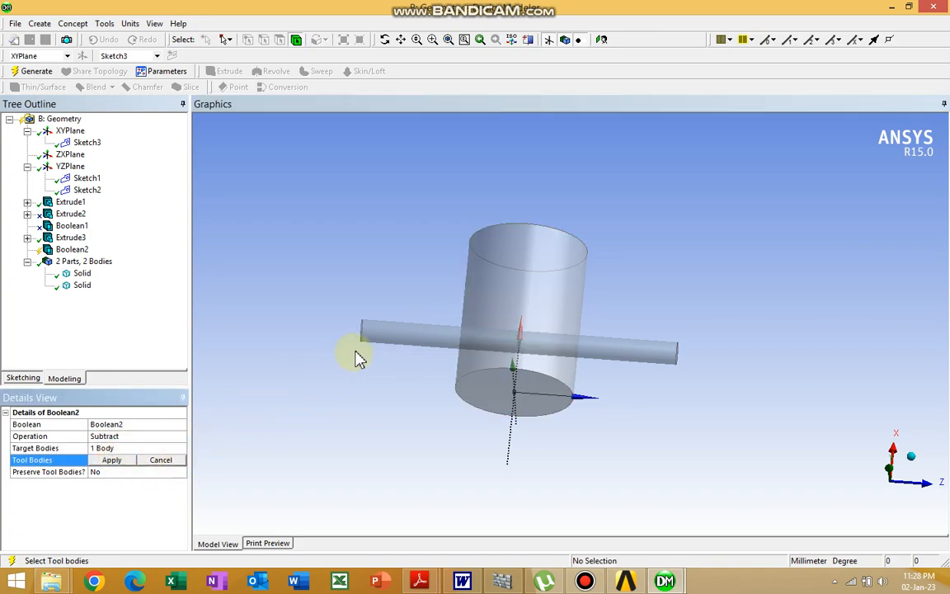
click(379, 328)
click(36, 71)
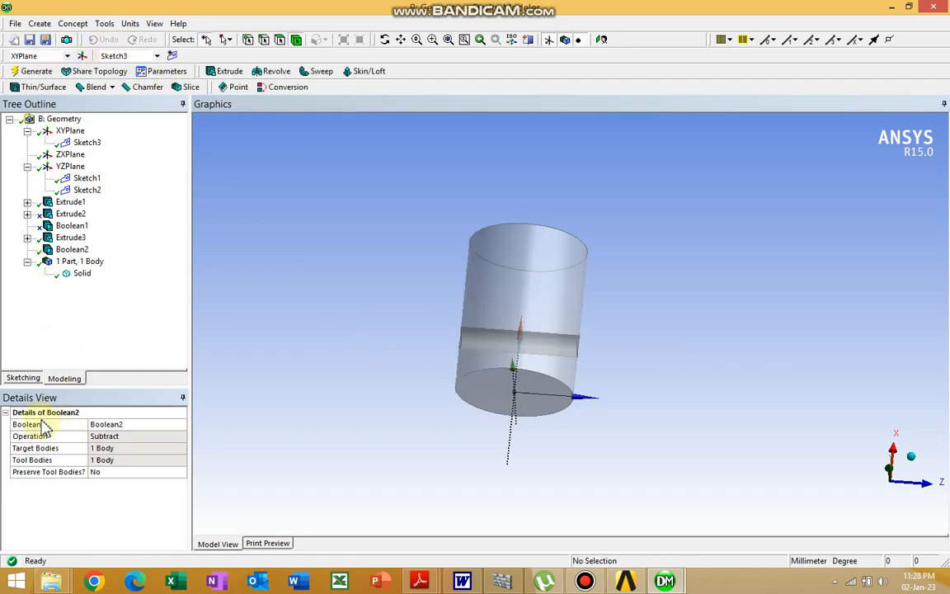
Step: Reopen the second Boolean's selections, regenerate it with the Subtract operation, and inspect the cross hole from several directions
click(71, 251)
right_click(71, 250)
click(112, 254)
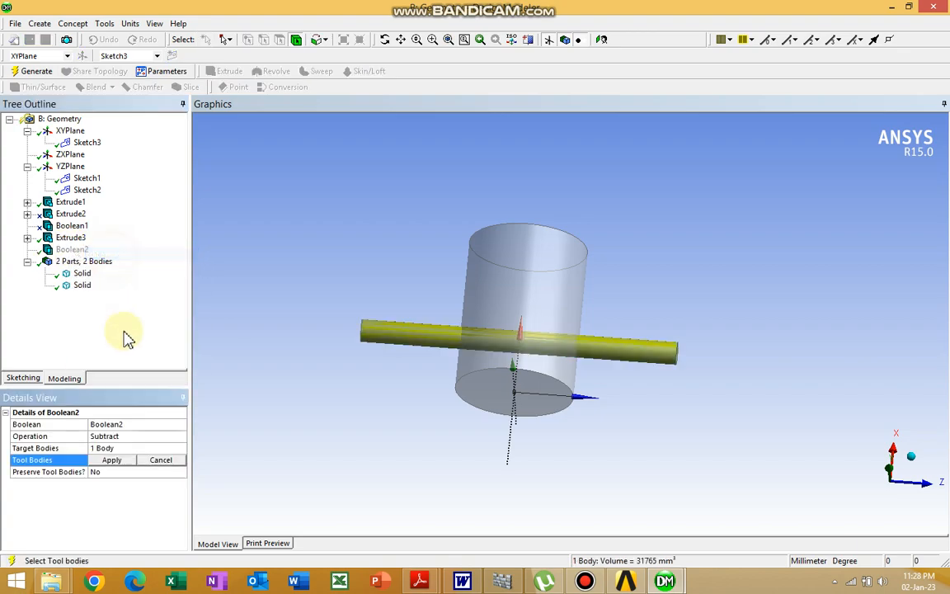
click(143, 437)
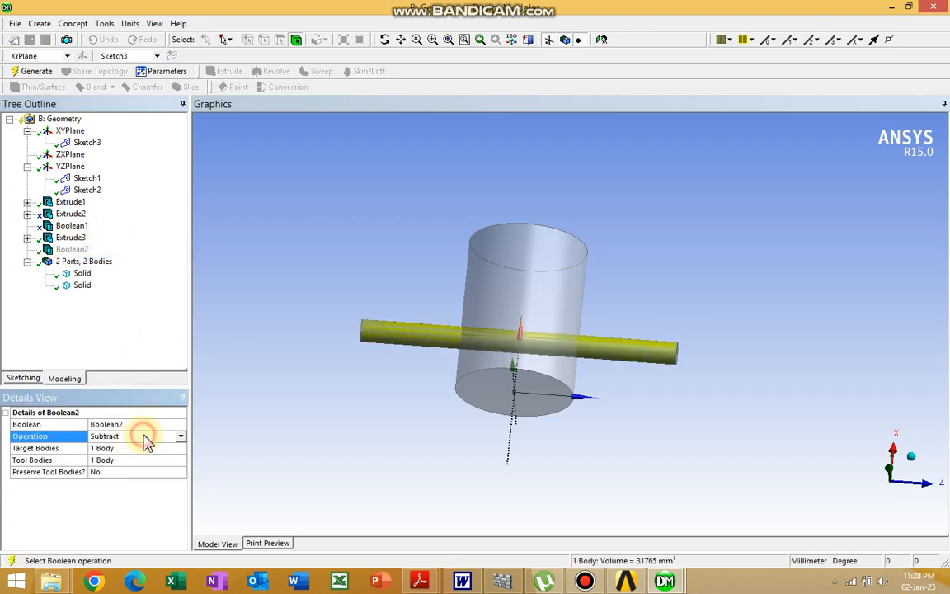
click(33, 73)
middle_drag(369, 334, 392, 339)
middle_drag(335, 312, 488, 299)
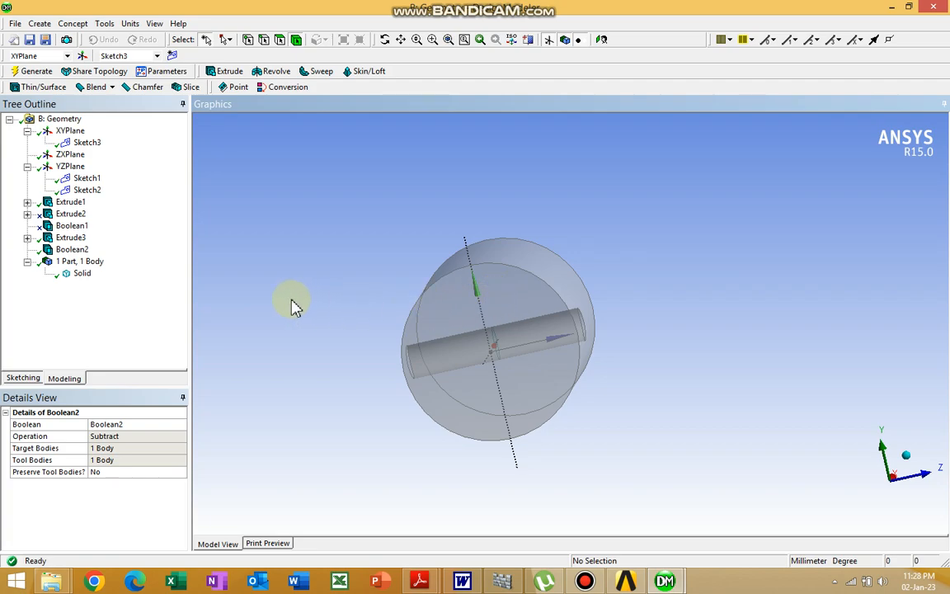
middle_drag(303, 300, 298, 278)
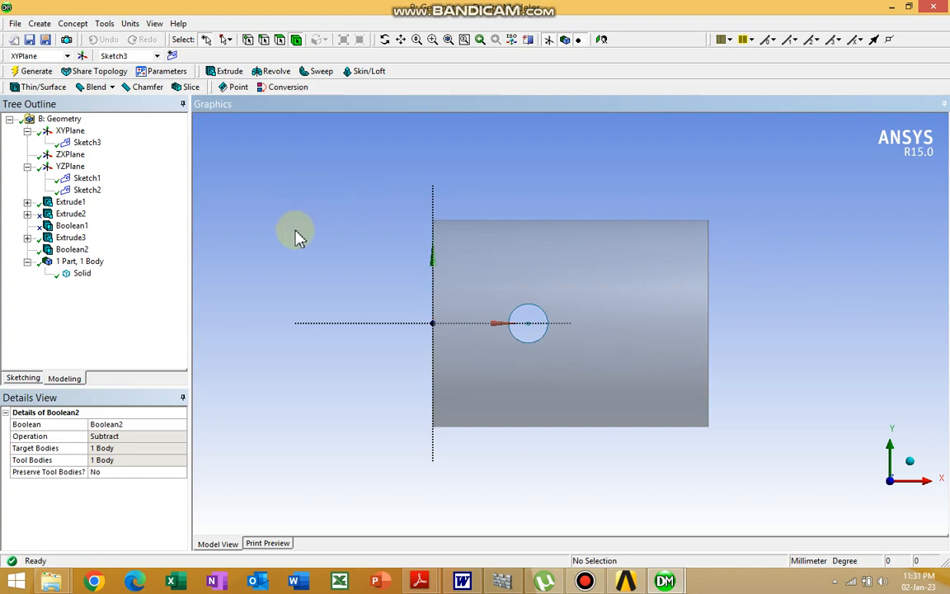
Step: Unsuppress the Extrude2 and Boolean1 features of the four lengthwise cylinders and regenerate the model
click(71, 214)
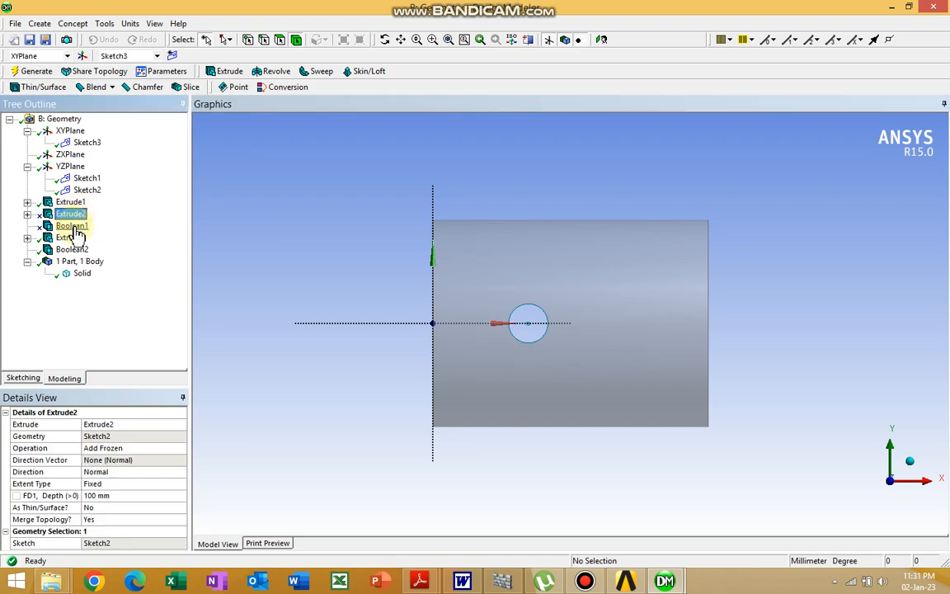
ctrl+click(74, 226)
right_click(80, 225)
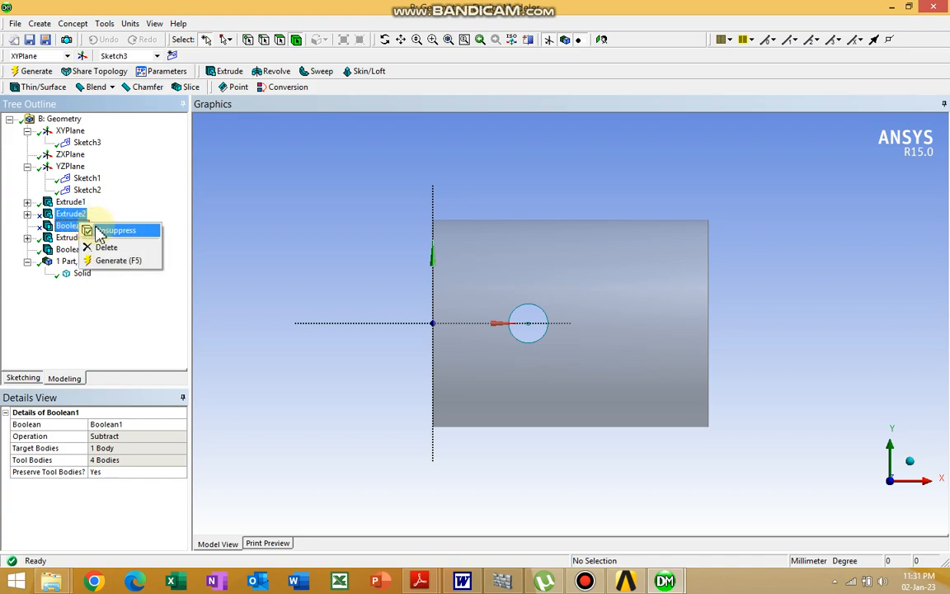
click(100, 231)
middle_drag(294, 291, 334, 283)
drag(336, 272, 434, 294)
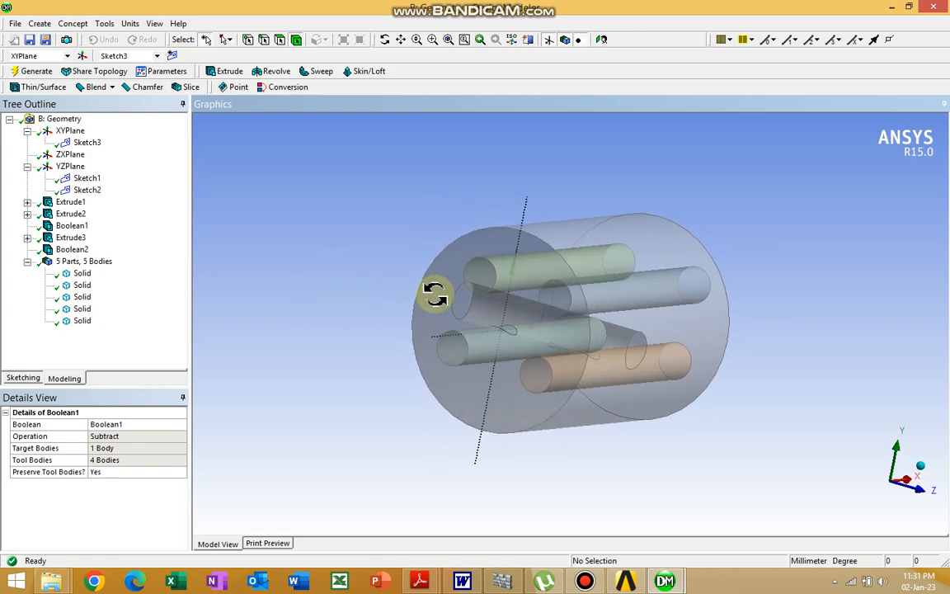
click(27, 75)
middle_drag(386, 288, 393, 249)
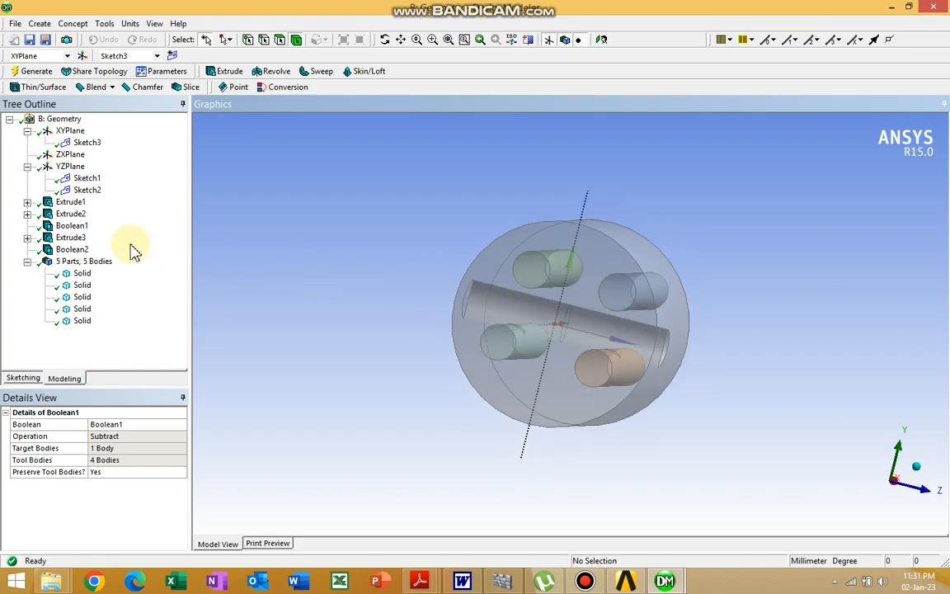
Step: Set Preserve Tool Bodies to No for Boolean1, regenerate, and inspect the four lengthwise holes together with the cross hole
click(73, 227)
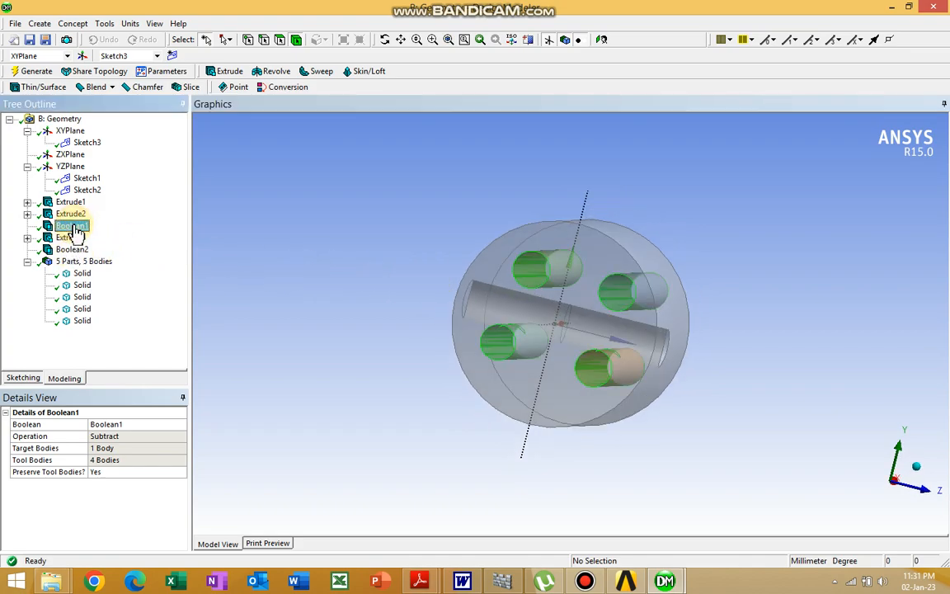
click(105, 471)
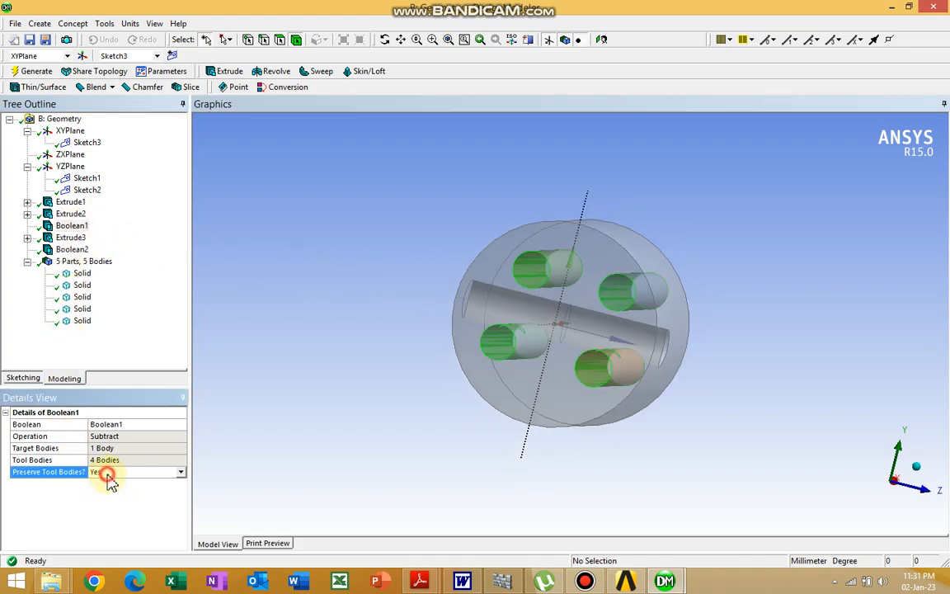
click(181, 473)
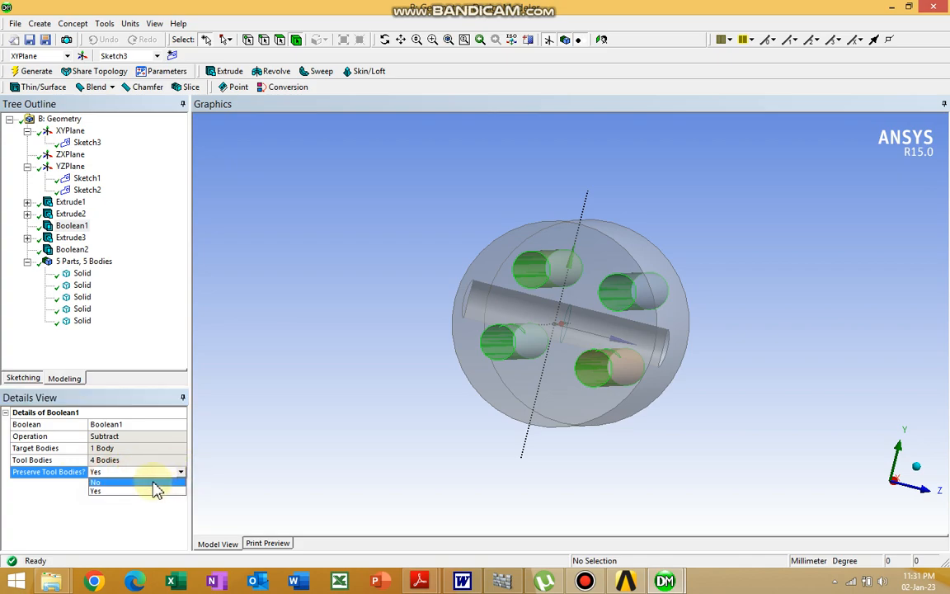
click(153, 483)
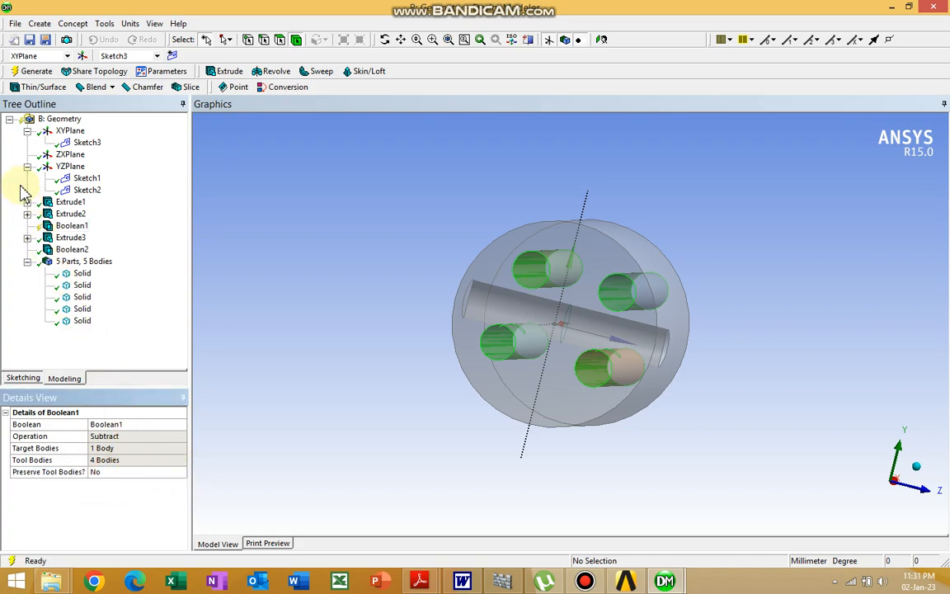
click(37, 72)
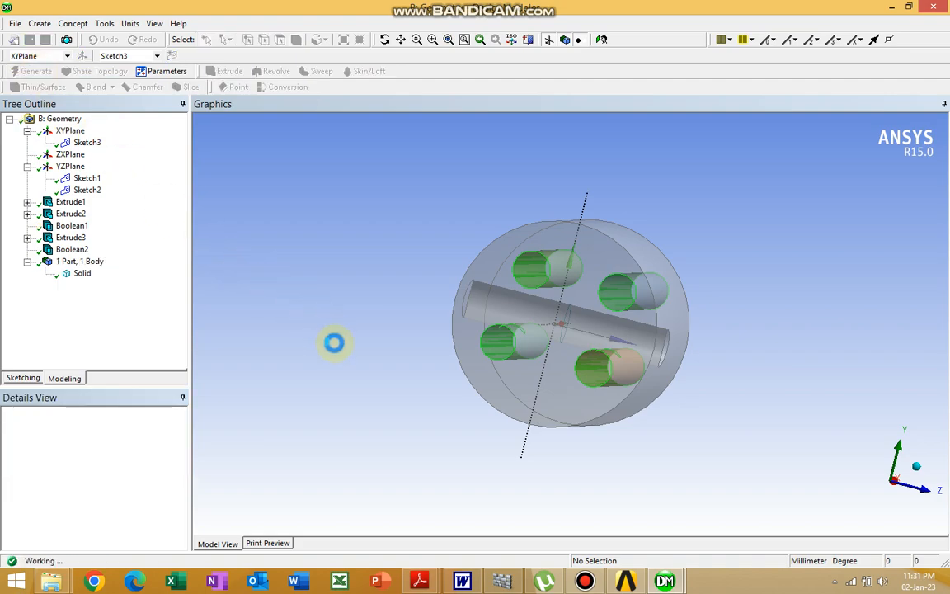
middle_drag(379, 345, 212, 330)
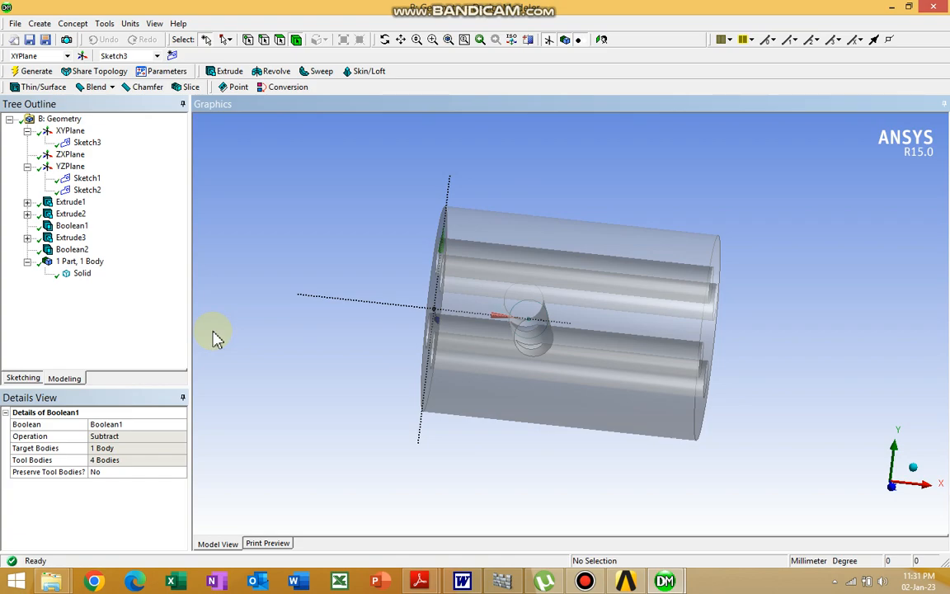
middle_drag(513, 456, 664, 439)
mouse_move(383, 313)
middle_down()
mouse_move(407, 319)
mouse_move(405, 300)
mouse_move(389, 299)
middle_up()
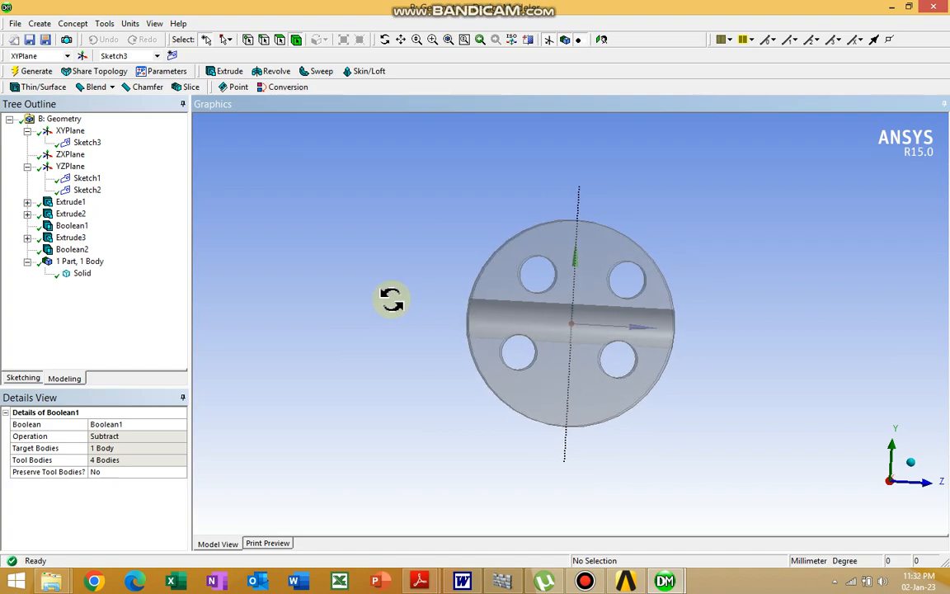
middle_drag(390, 299, 474, 281)
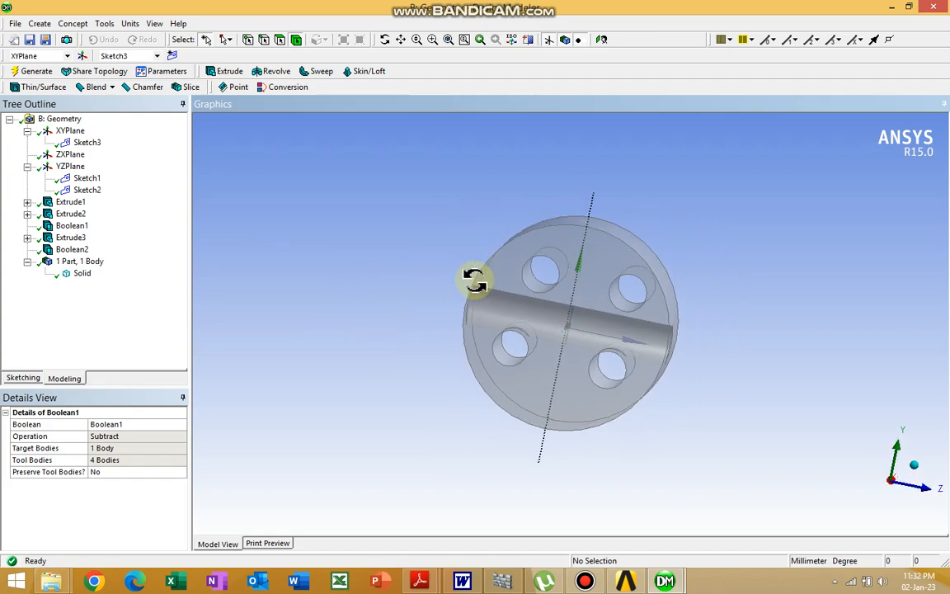